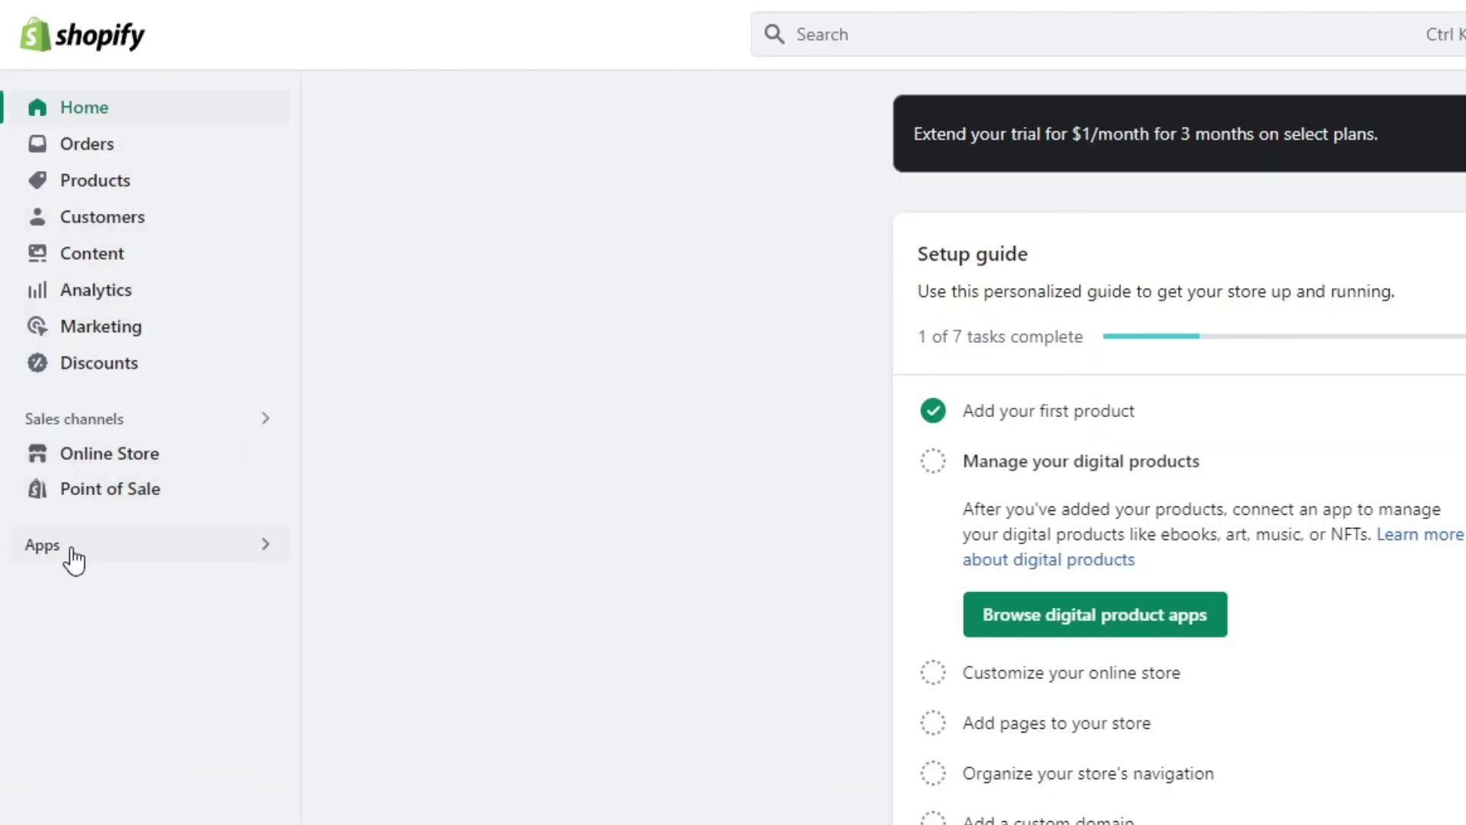
Search the Shopify apps for 'DSers' to bring up the App Store results
left_click(72, 547)
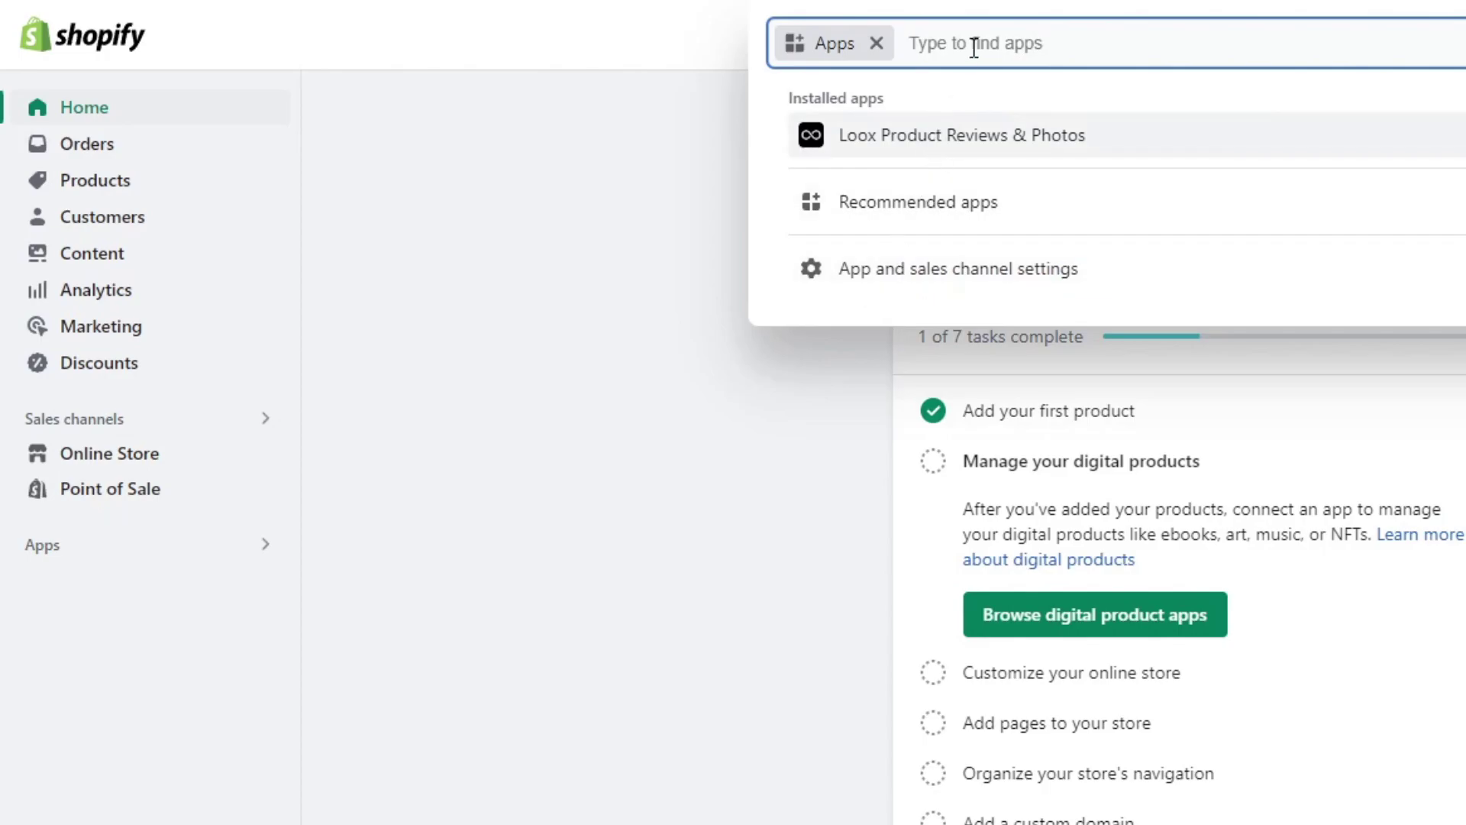
type("DSers")
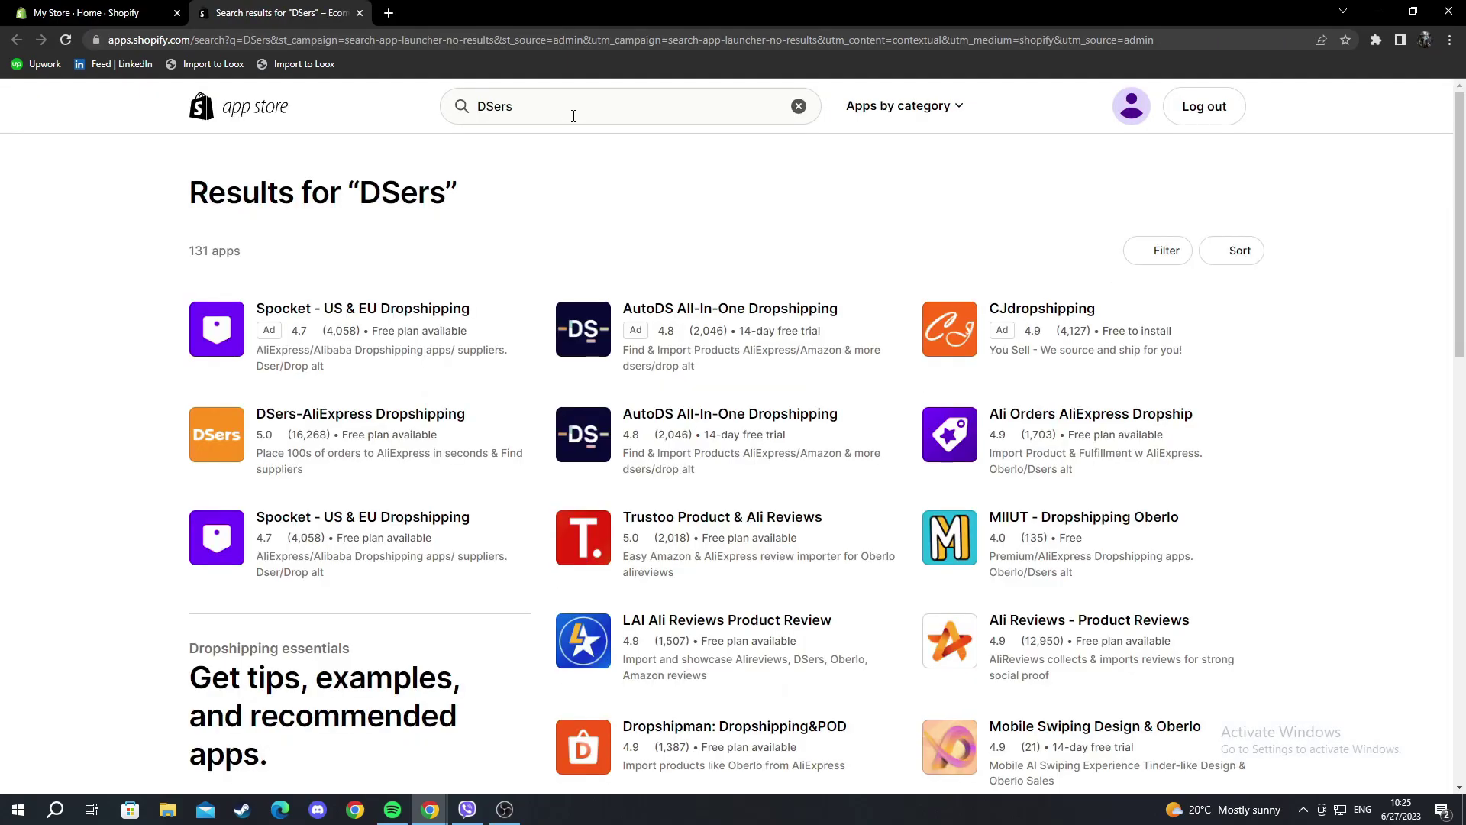
Add DSers-AliExpress Dropshipping to My Store, bind it to the DSers account, and install it
left_click(357, 434)
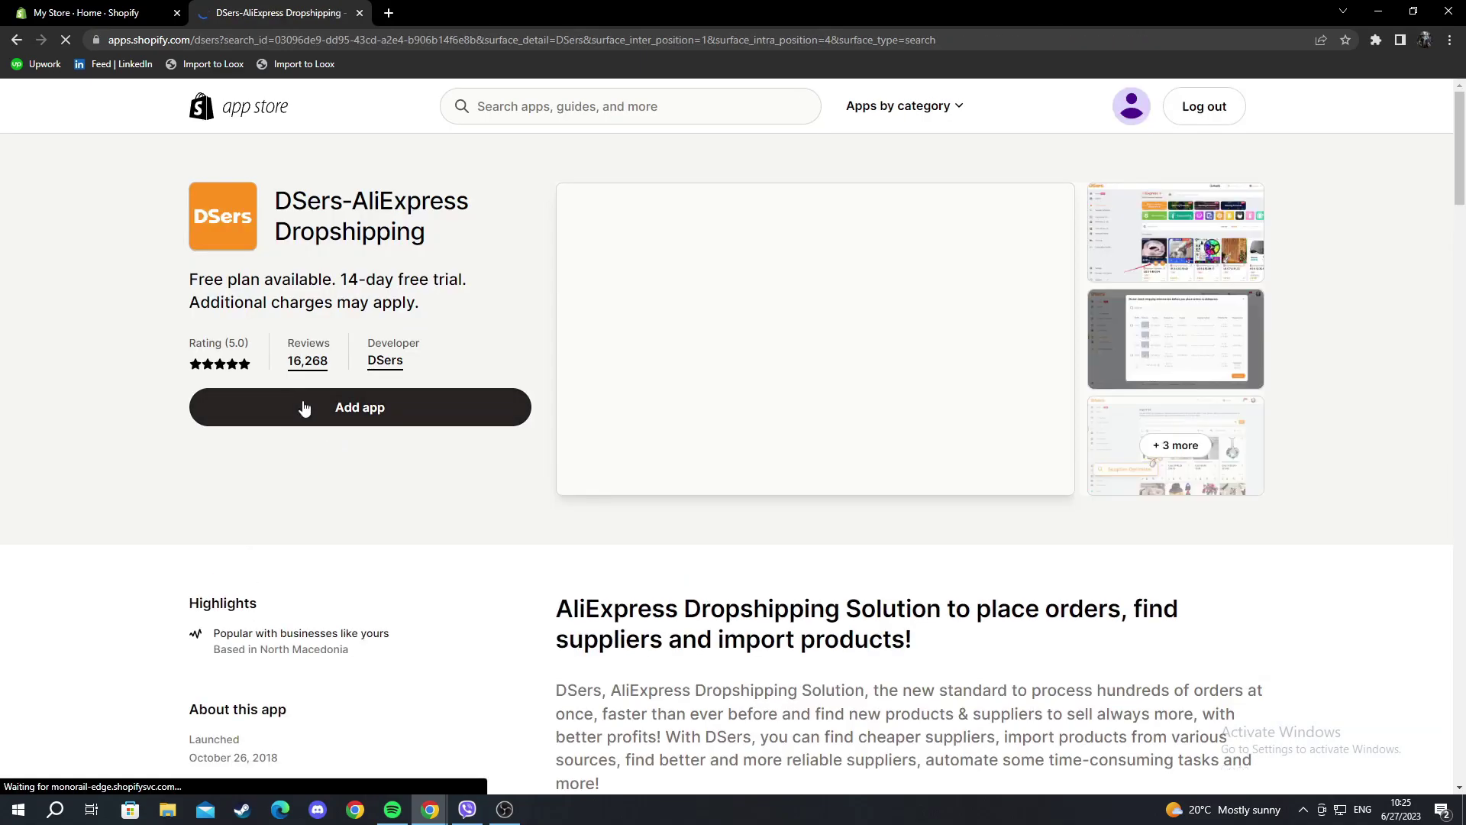
left_click(304, 406)
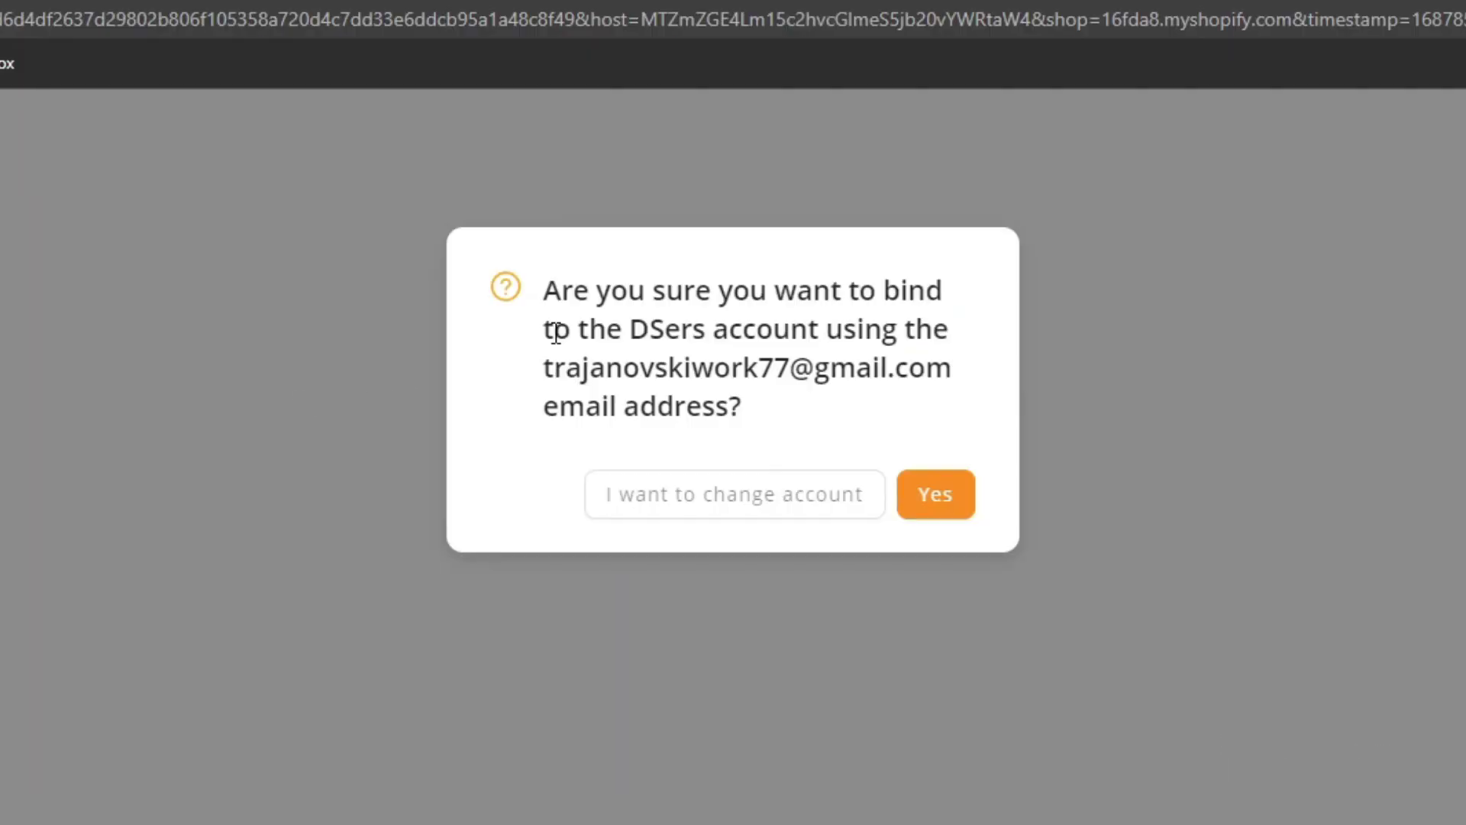
left_click(936, 497)
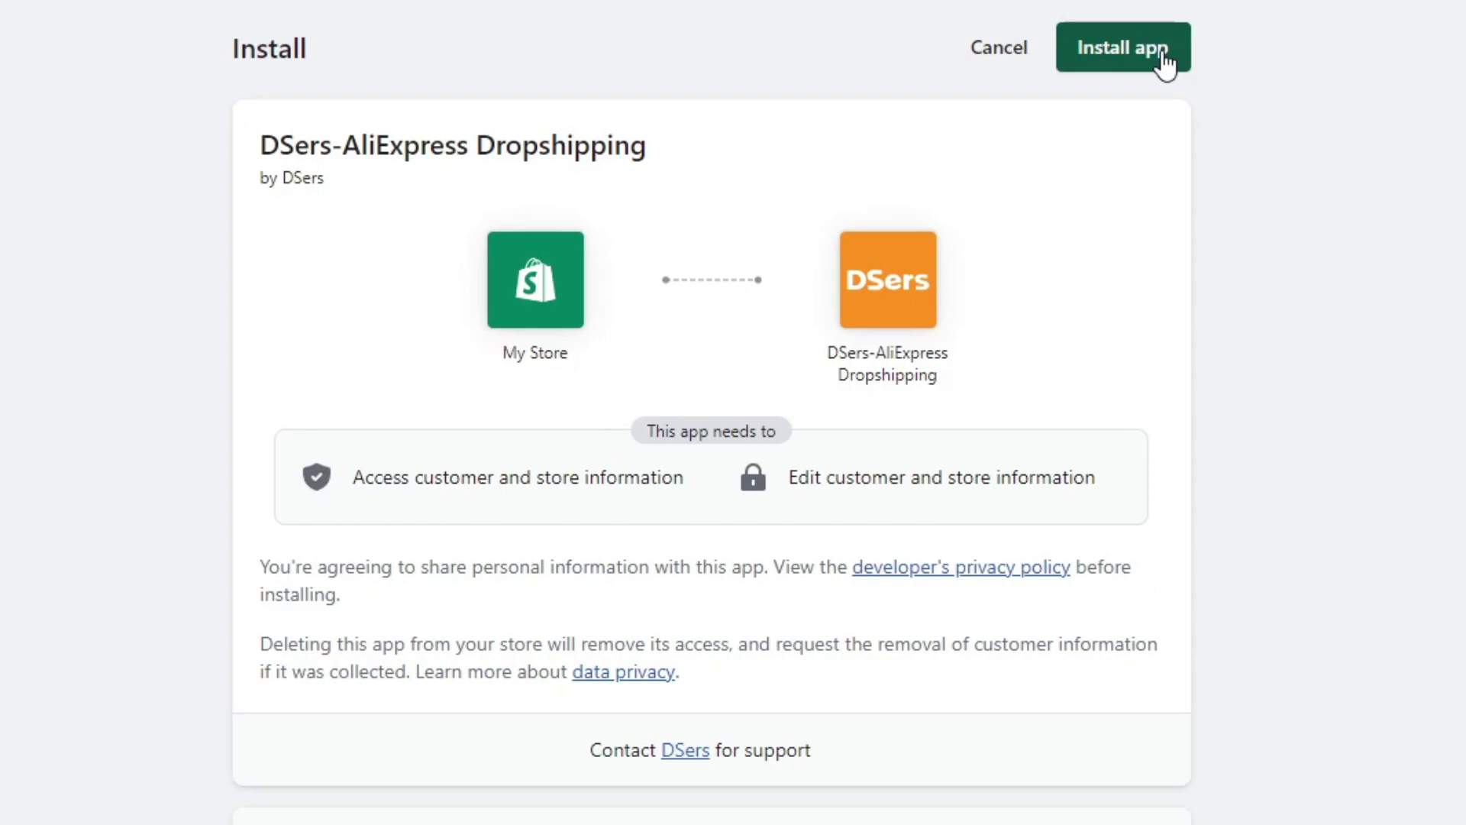
left_click(1162, 54)
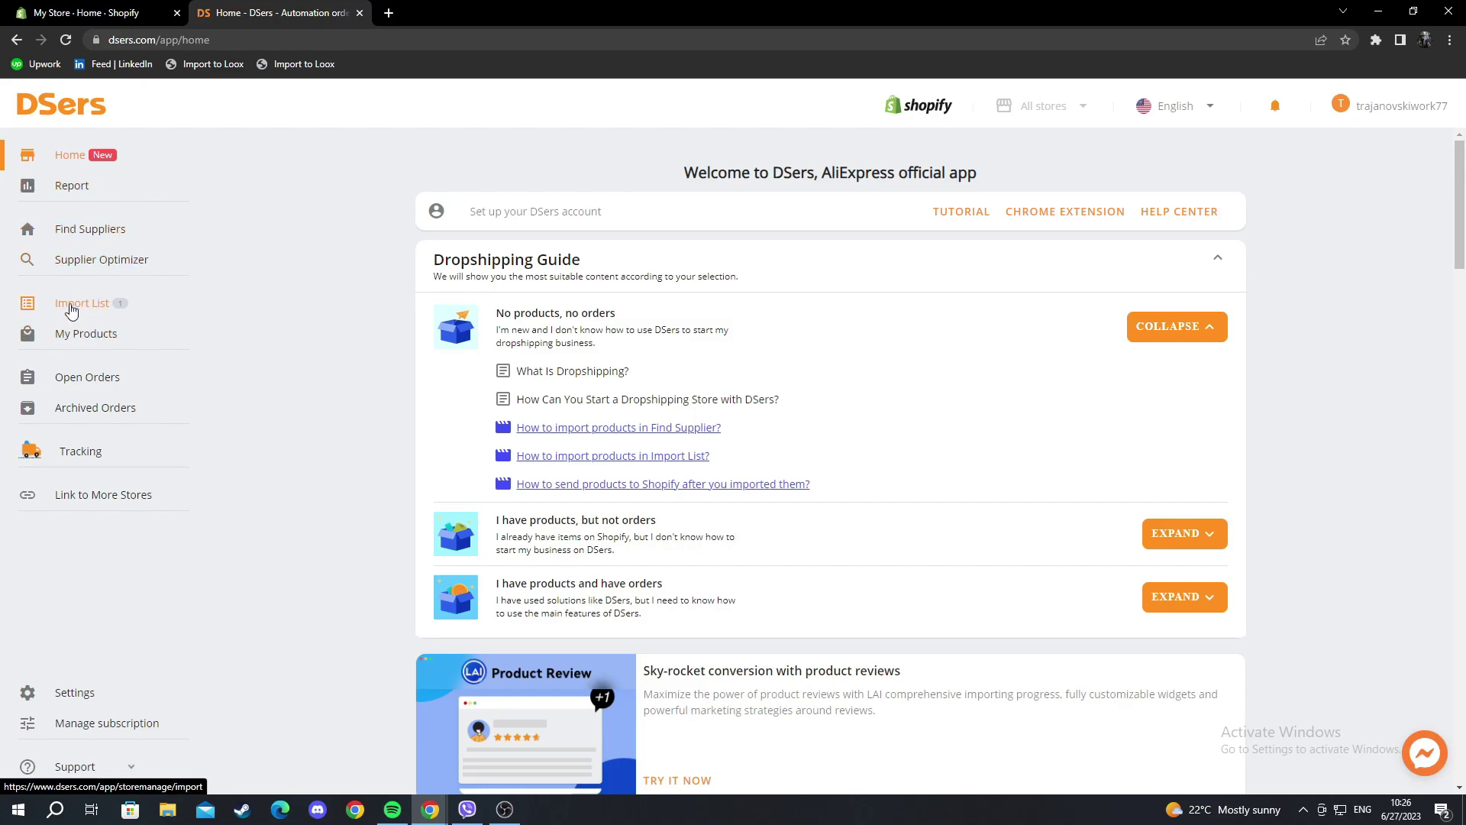
left_click(71, 309)
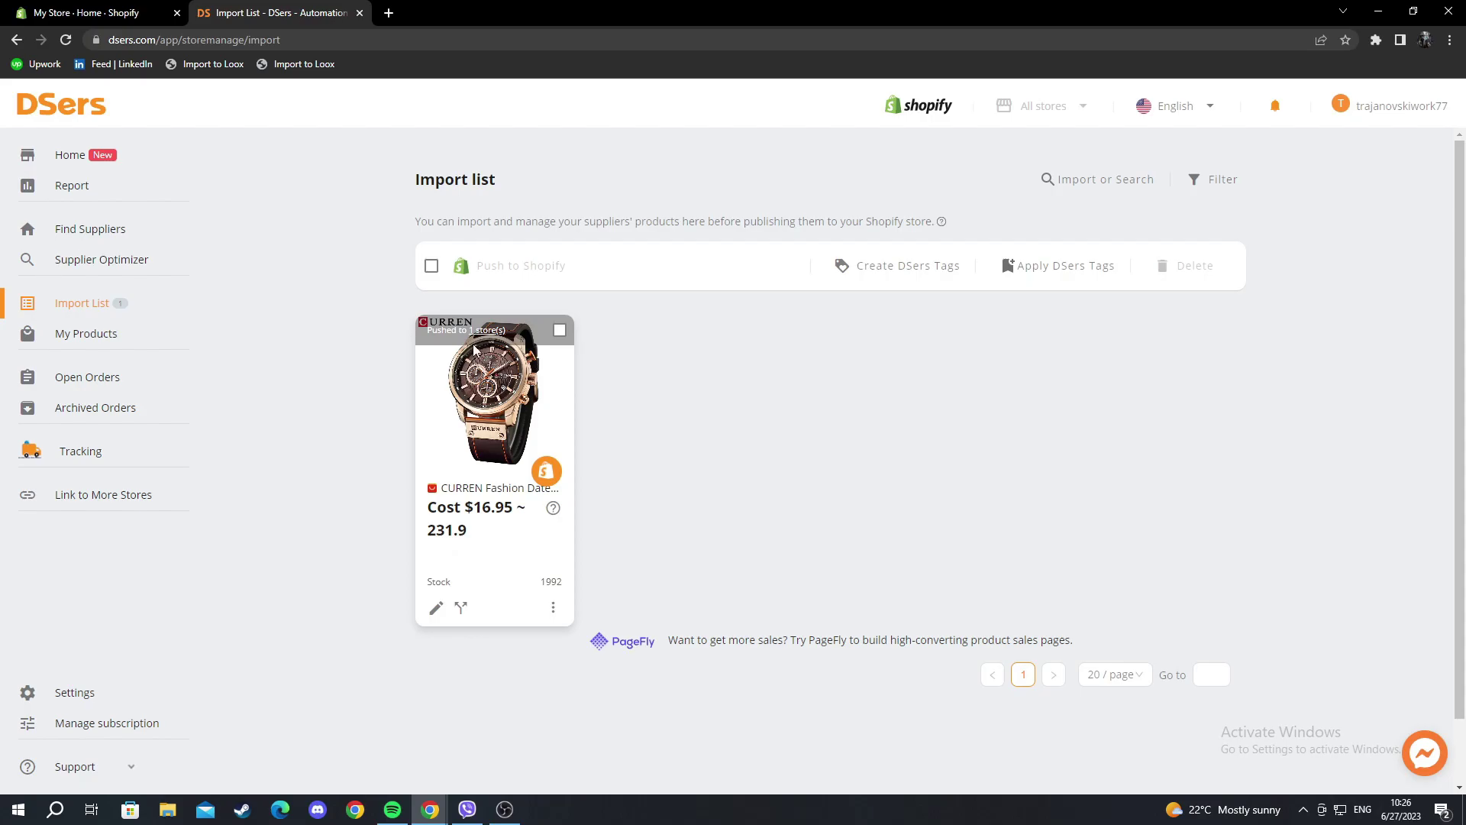
left_click(95, 155)
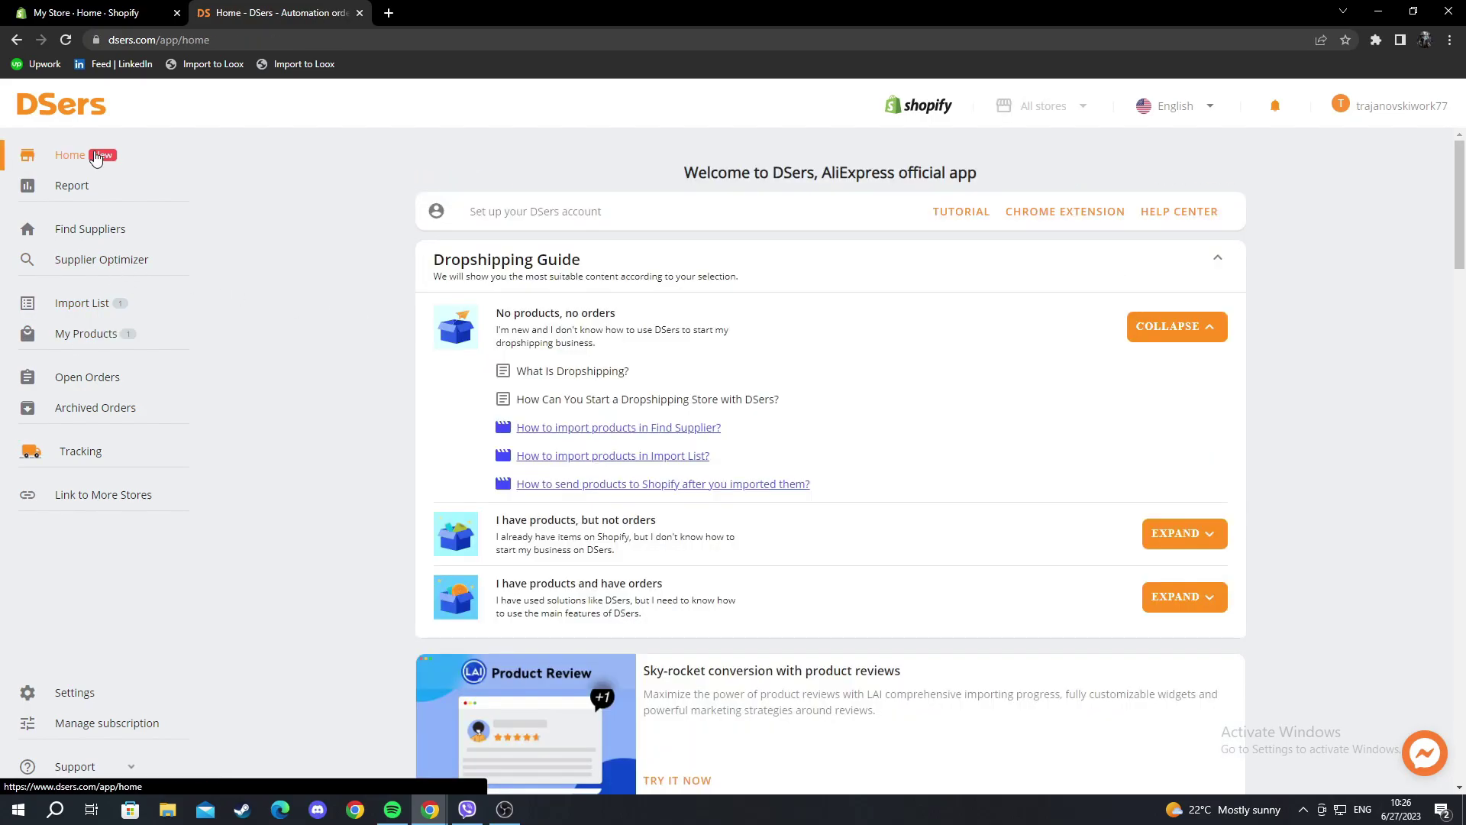
scroll(547, 320, "down", 1)
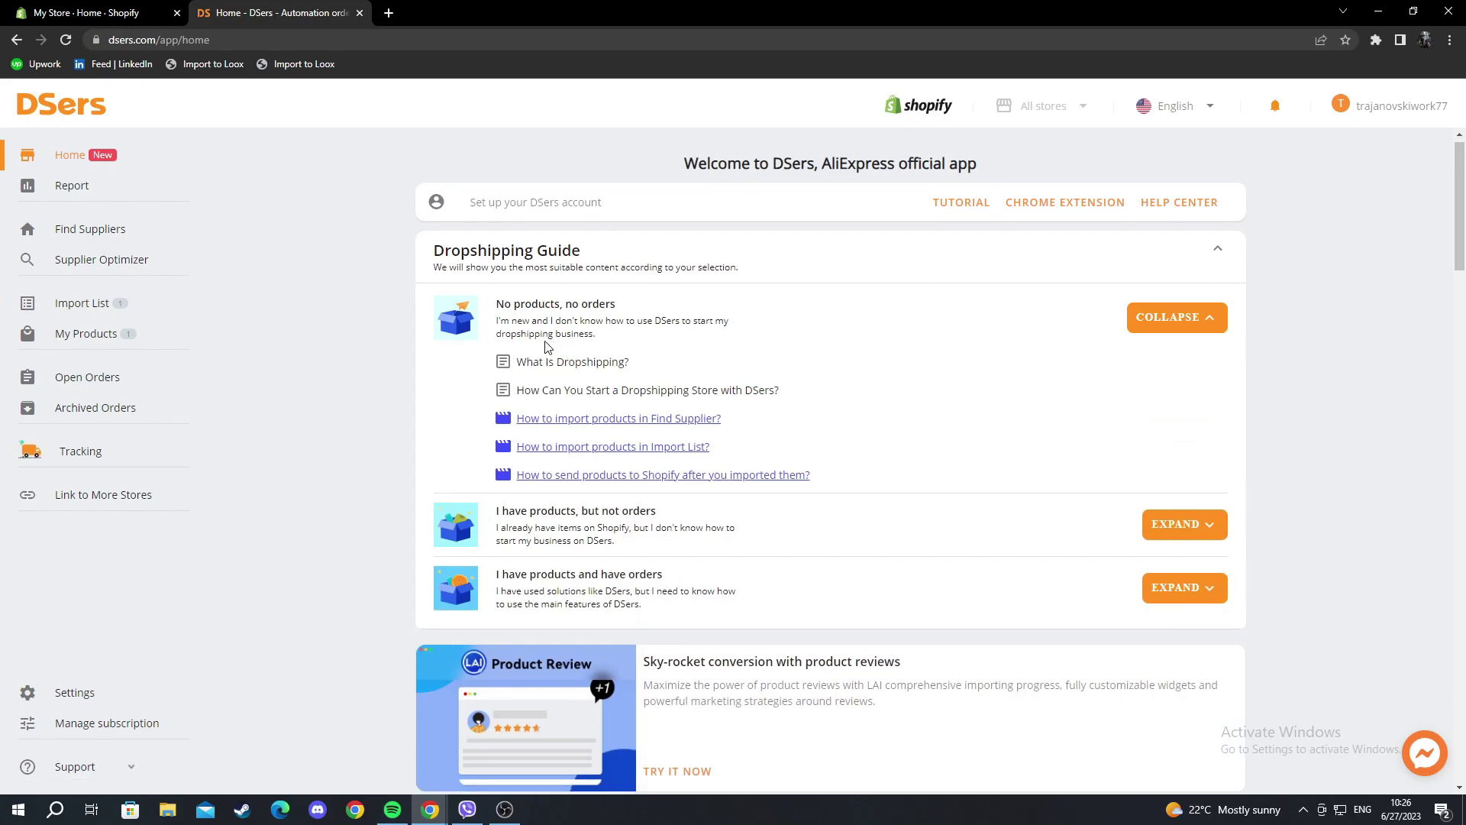
scroll(547, 338, "down", 10)
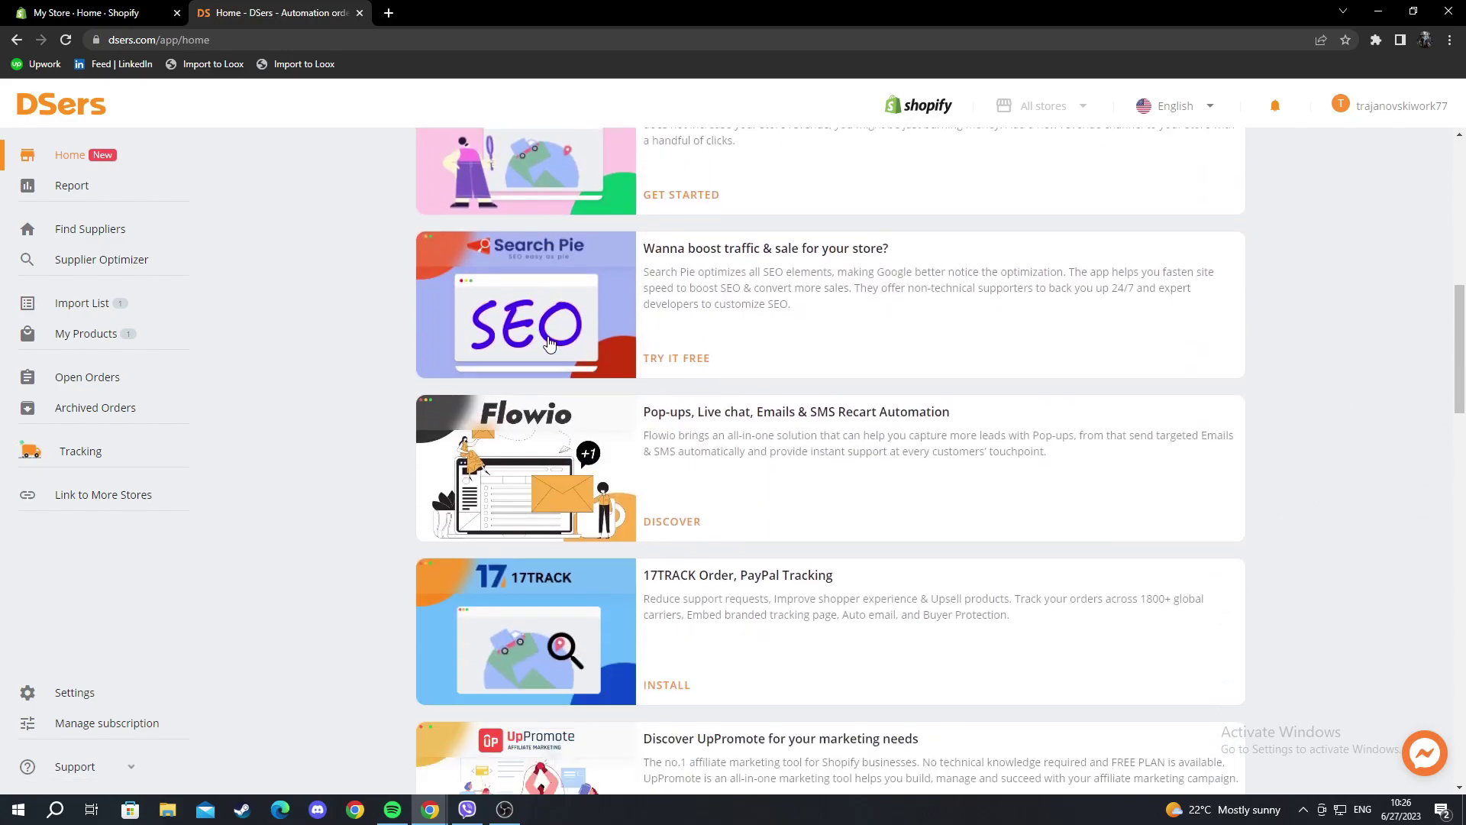
scroll(621, 392, "down", 4)
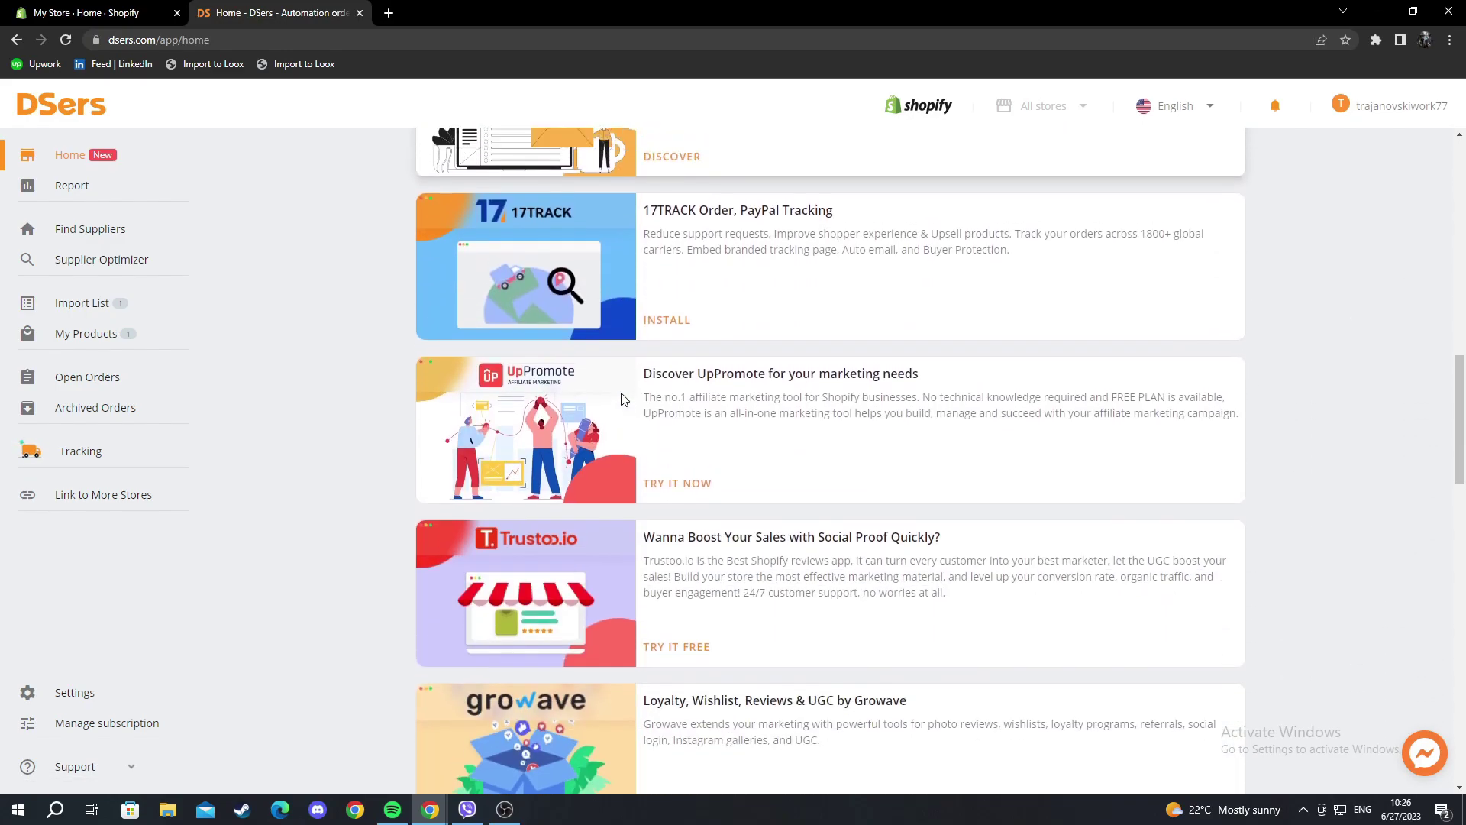
scroll(621, 392, "up", 13)
scroll(621, 393, "up", 3)
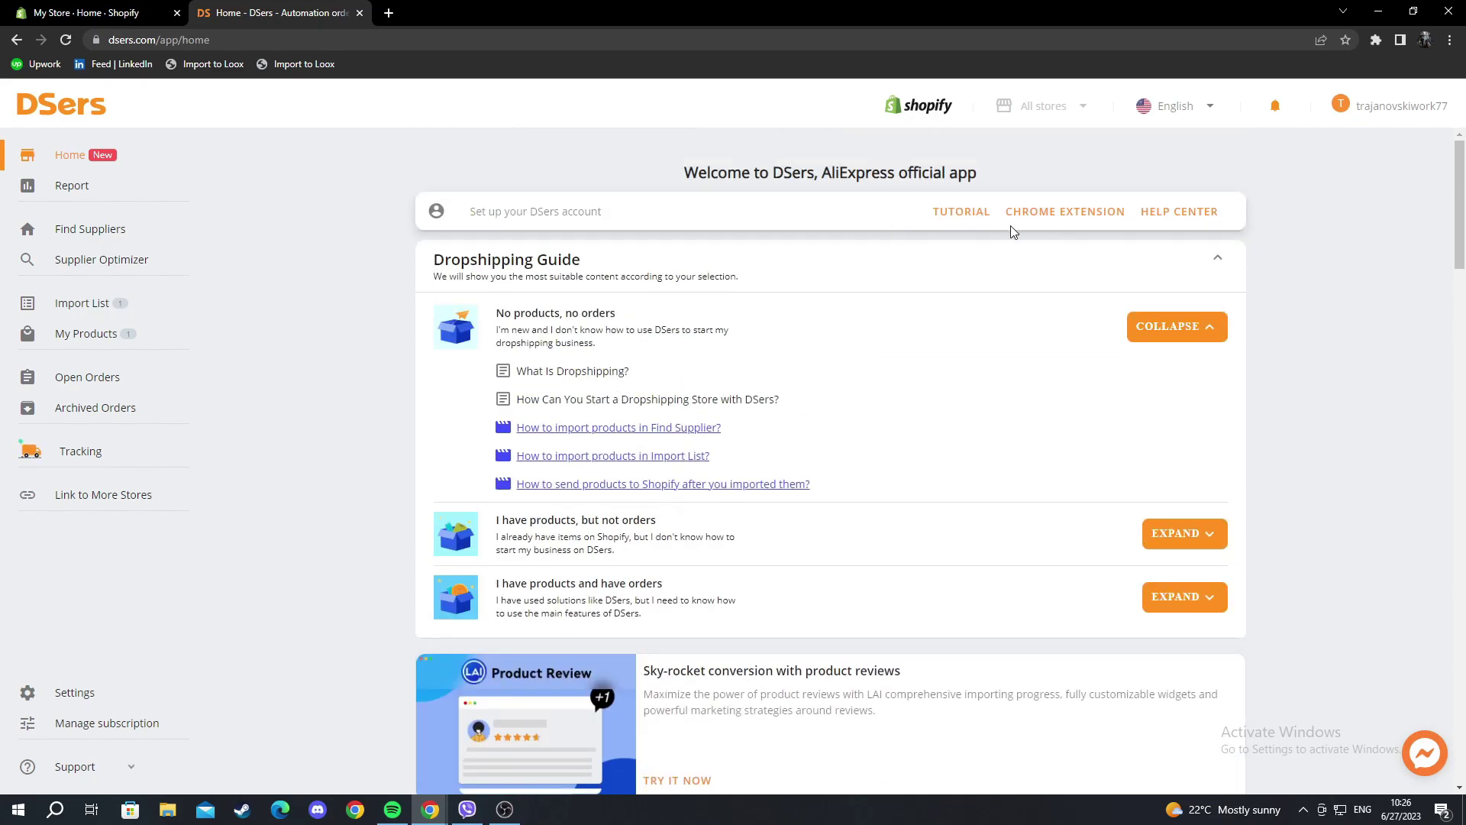
scroll(883, 305, "down", 2)
scroll(556, 557, "down", 1)
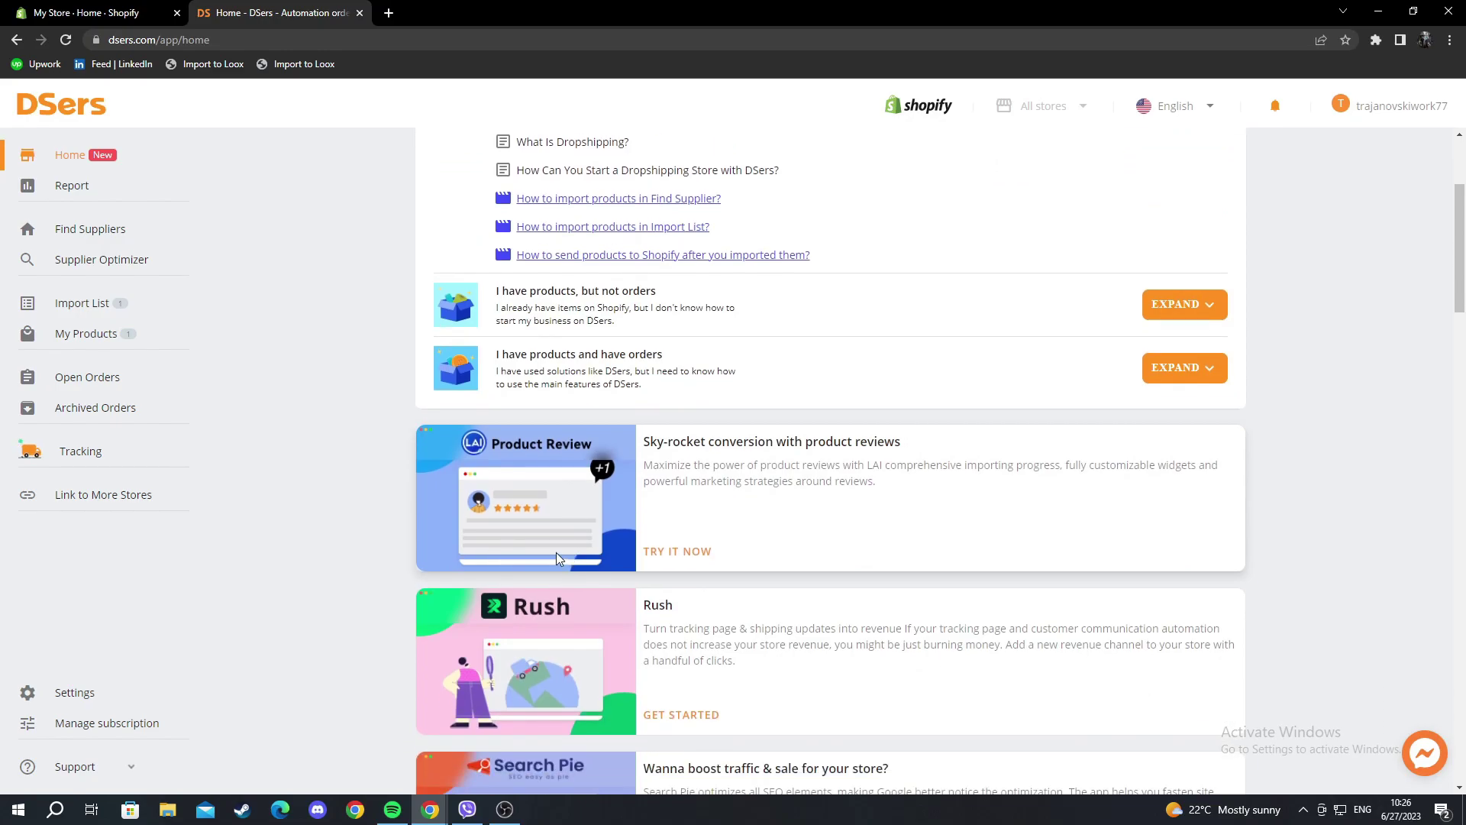
scroll(556, 558, "up", 3)
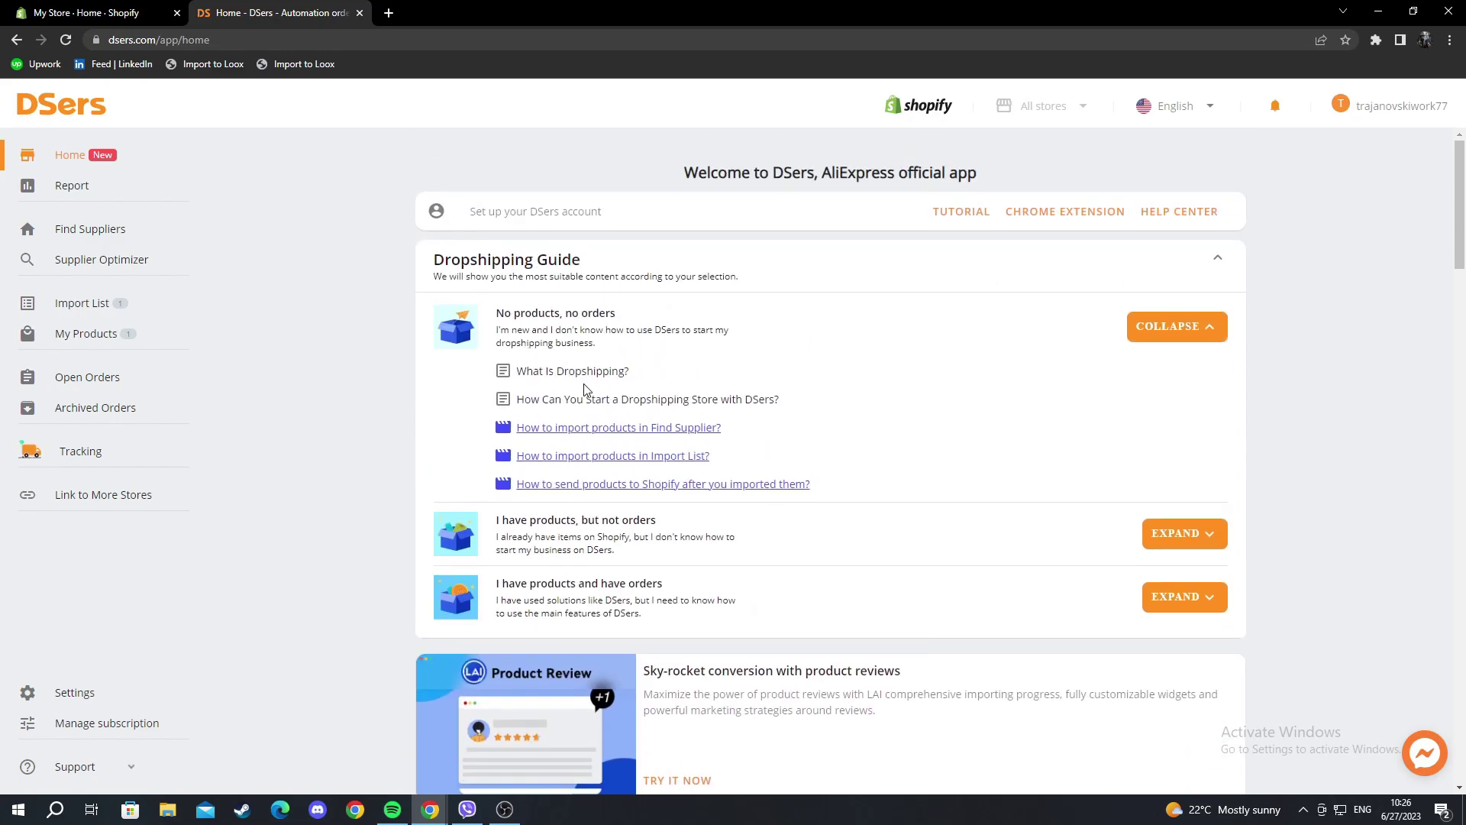
scroll(584, 387, "down", 10)
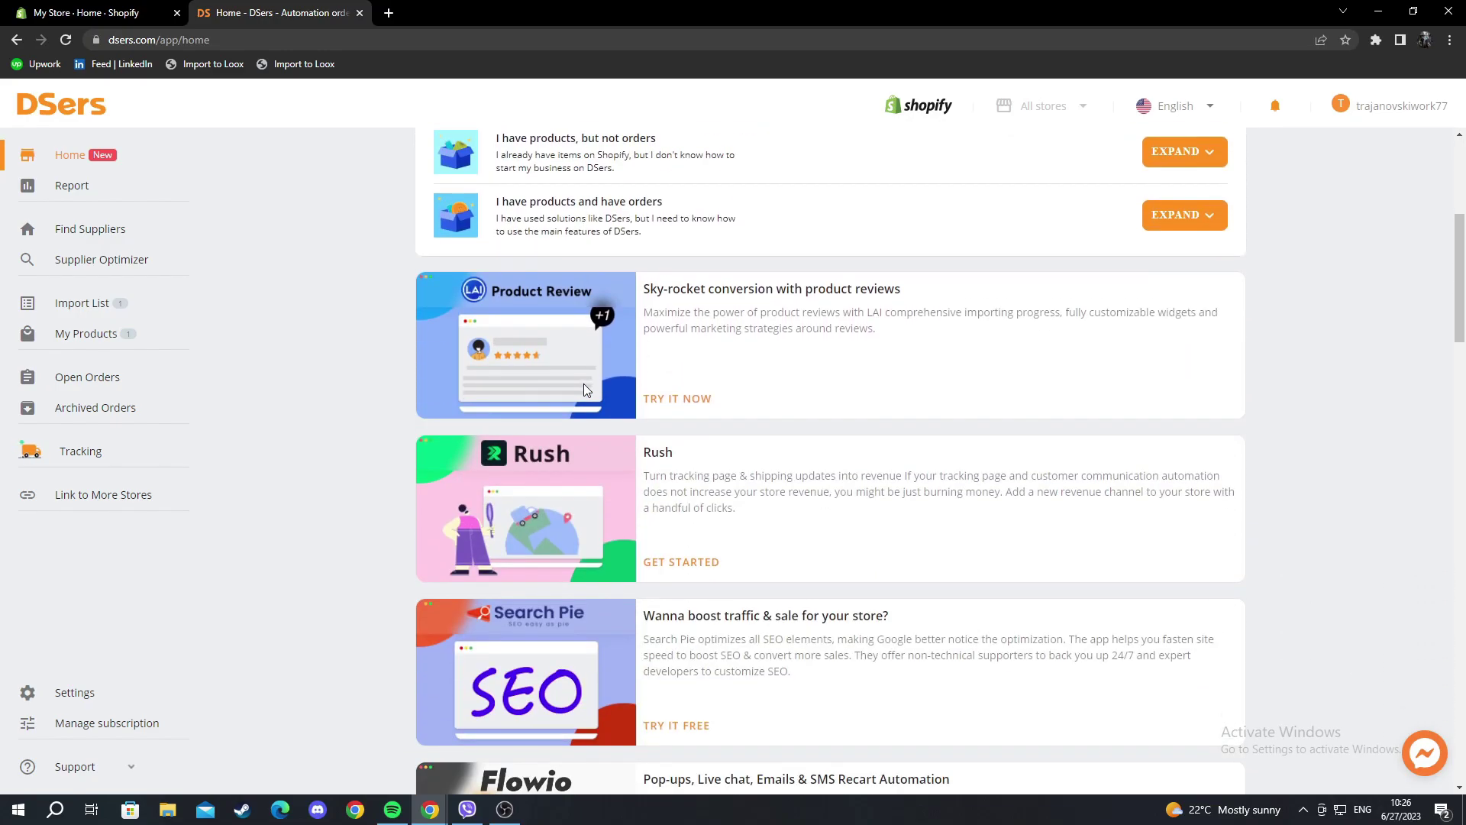
scroll(577, 385, "up", 10)
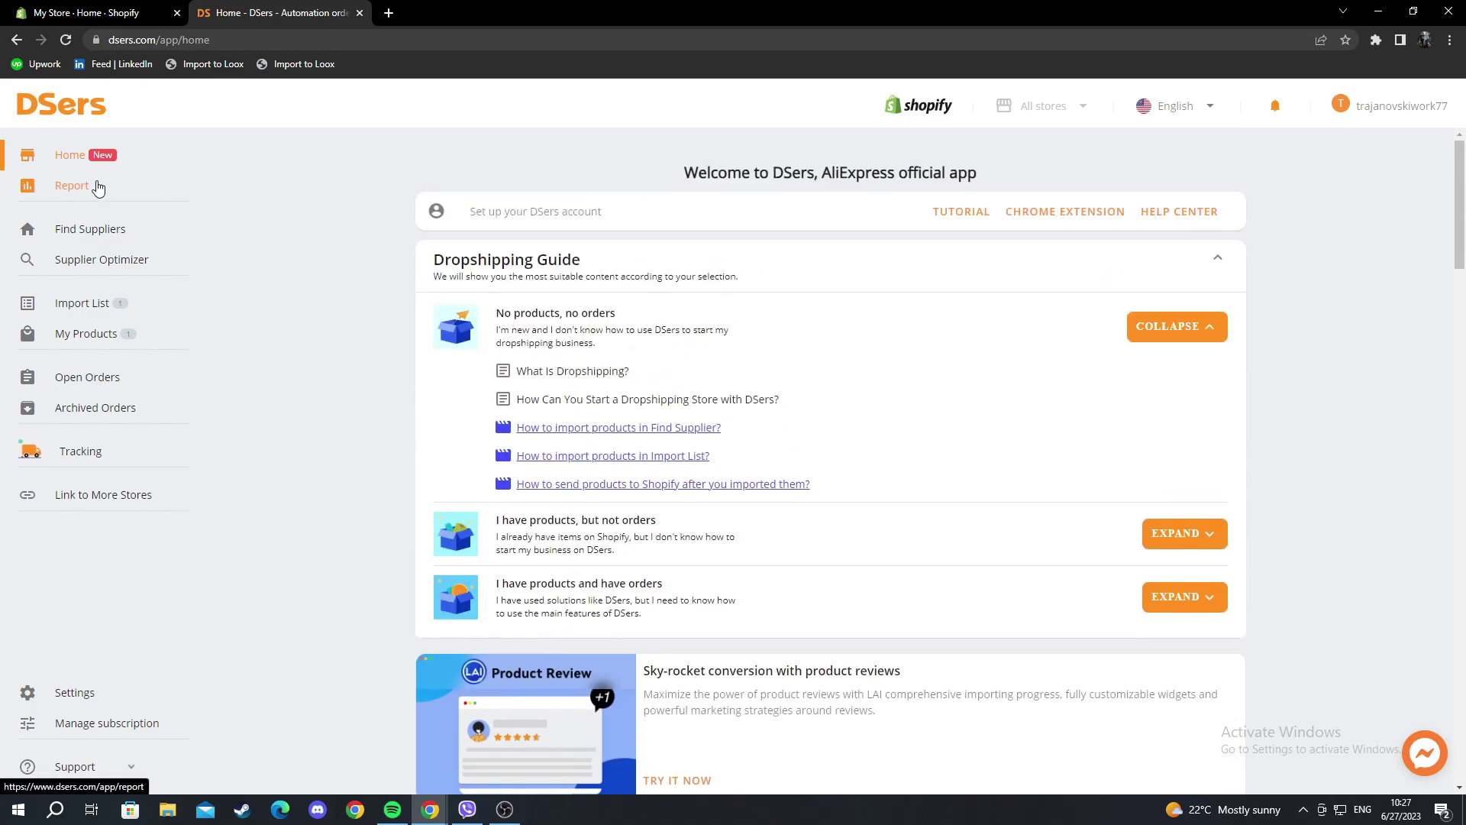
Check the DSers Sales Report, then move on to the Find Suppliers catalogue
left_click(97, 187)
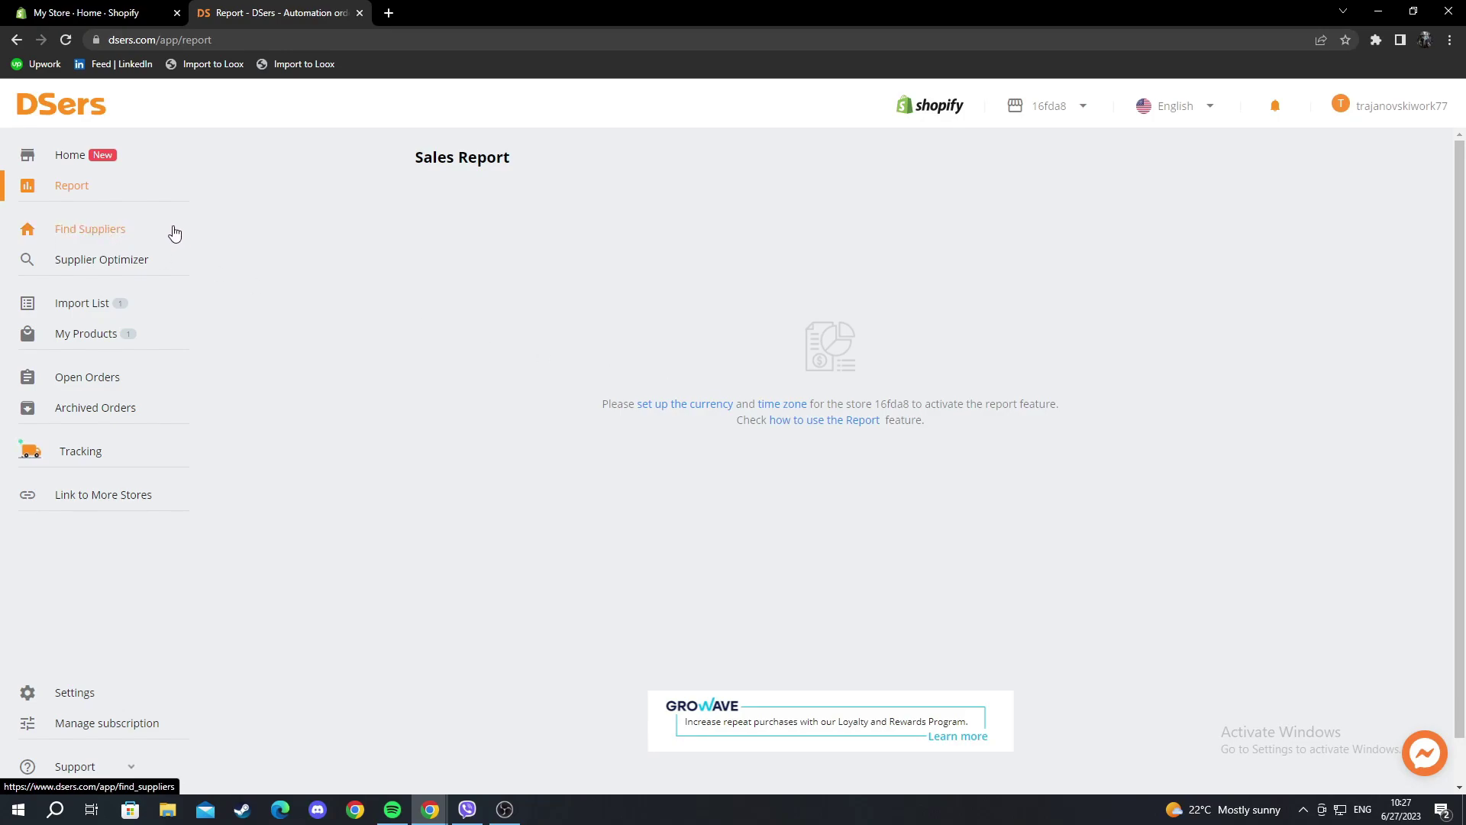
left_click(80, 234)
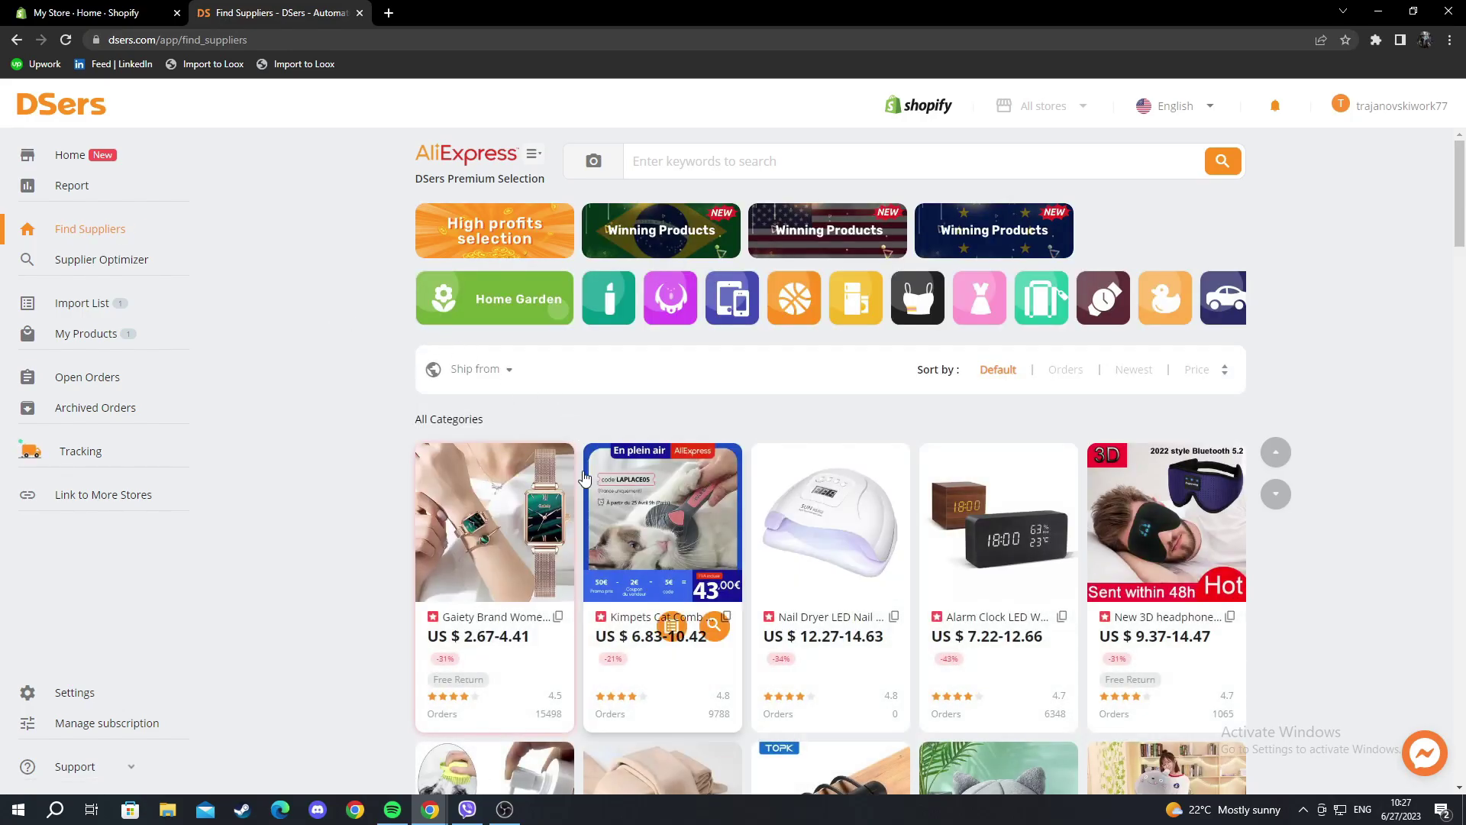
Scroll the Find Suppliers grid down to the 2PCS Suction Cup soap dish at US $1.72-4.68
scroll(584, 477, "down", 6)
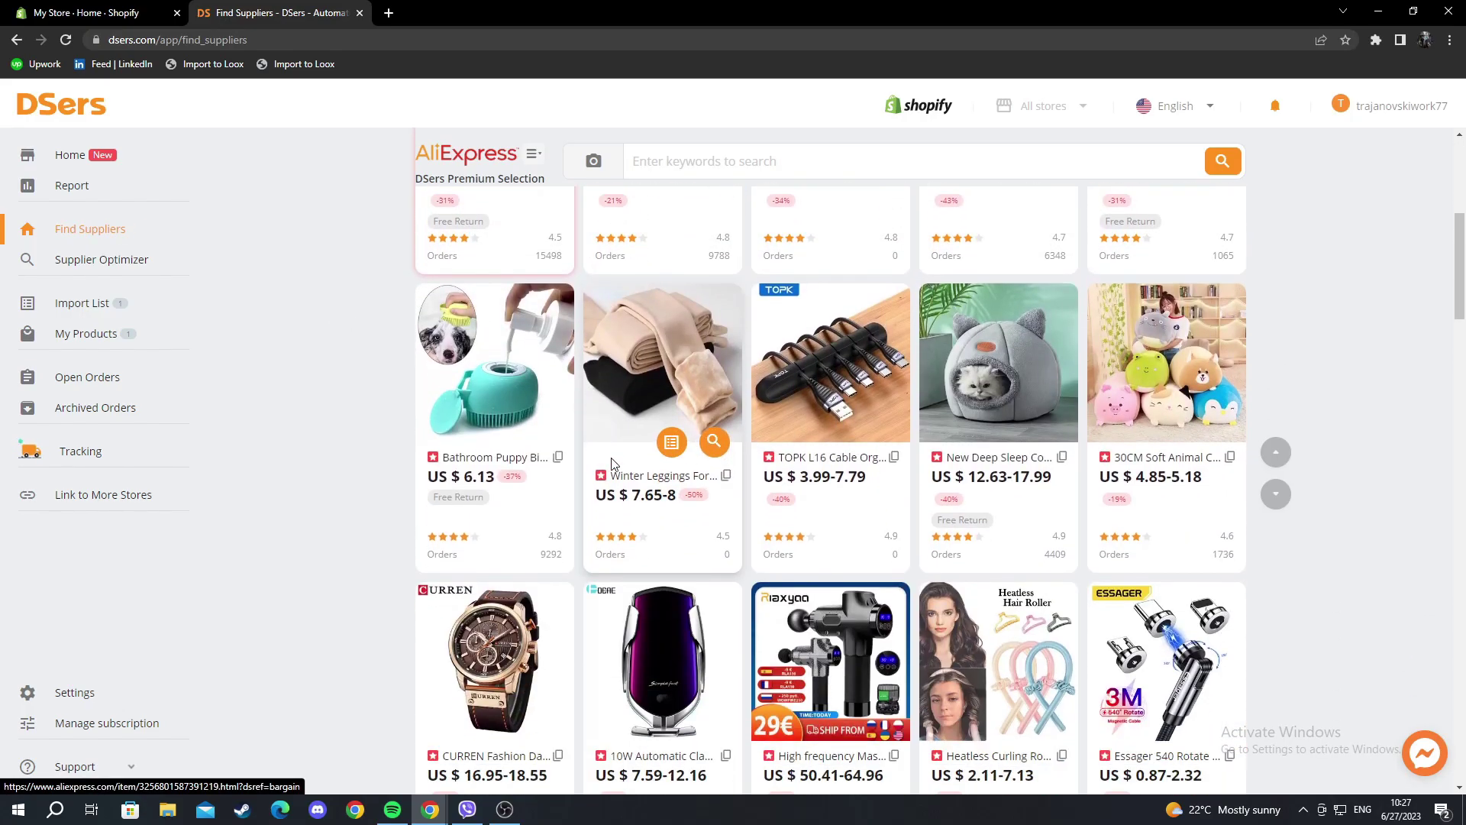
scroll(611, 464, "up", 6)
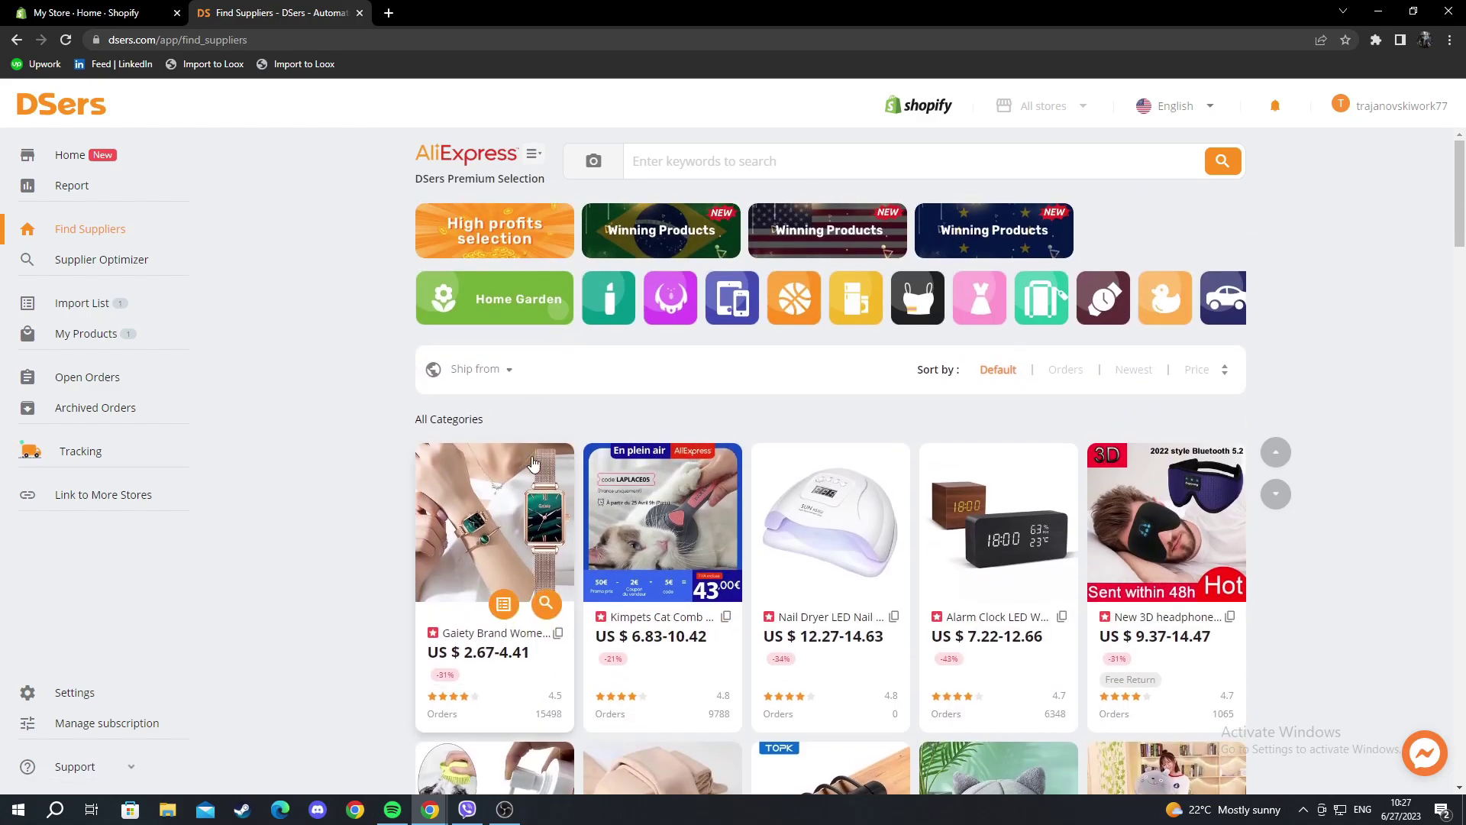
scroll(533, 464, "down", 4)
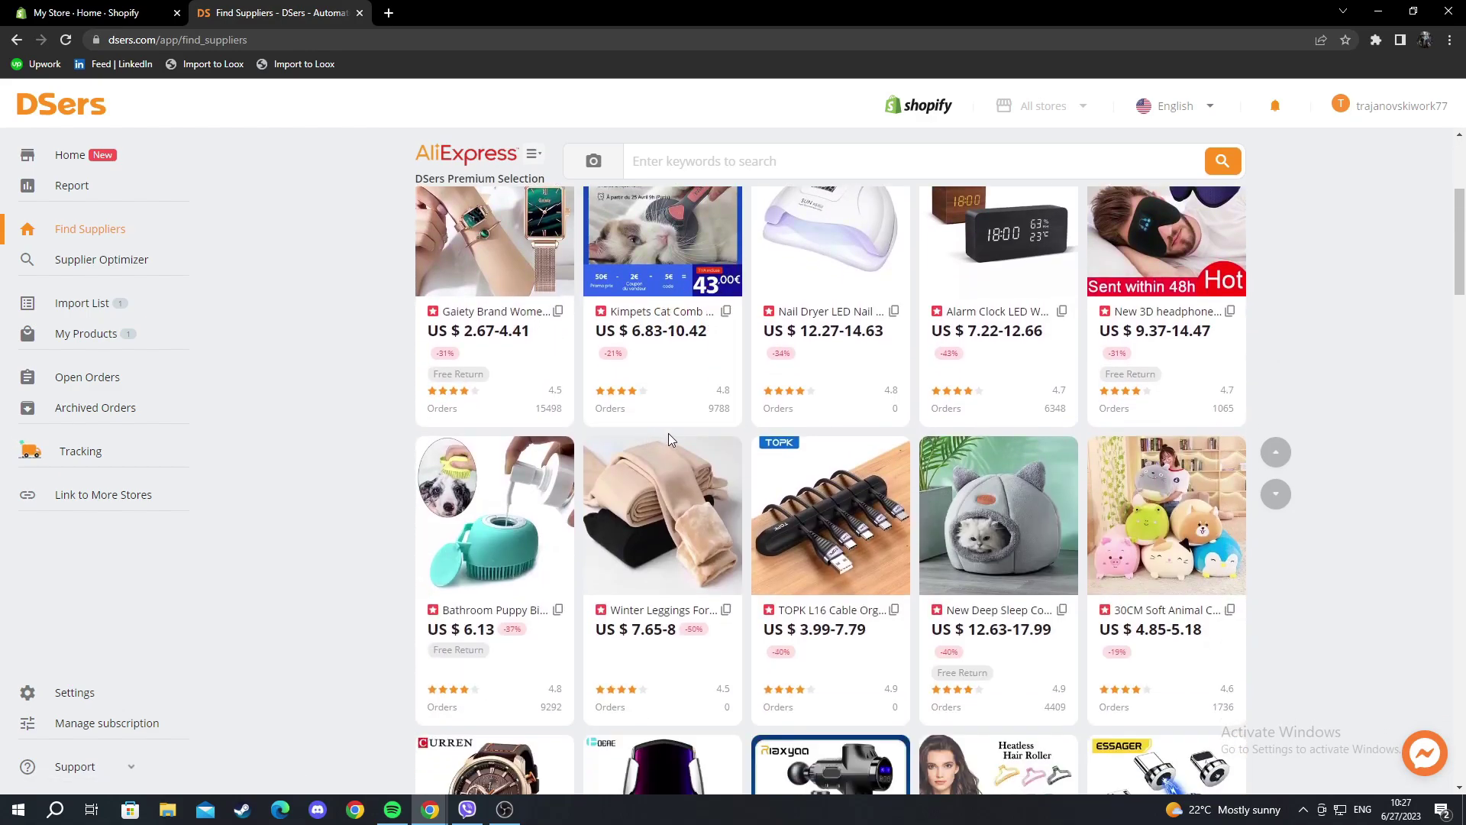
scroll(672, 447, "down", 7)
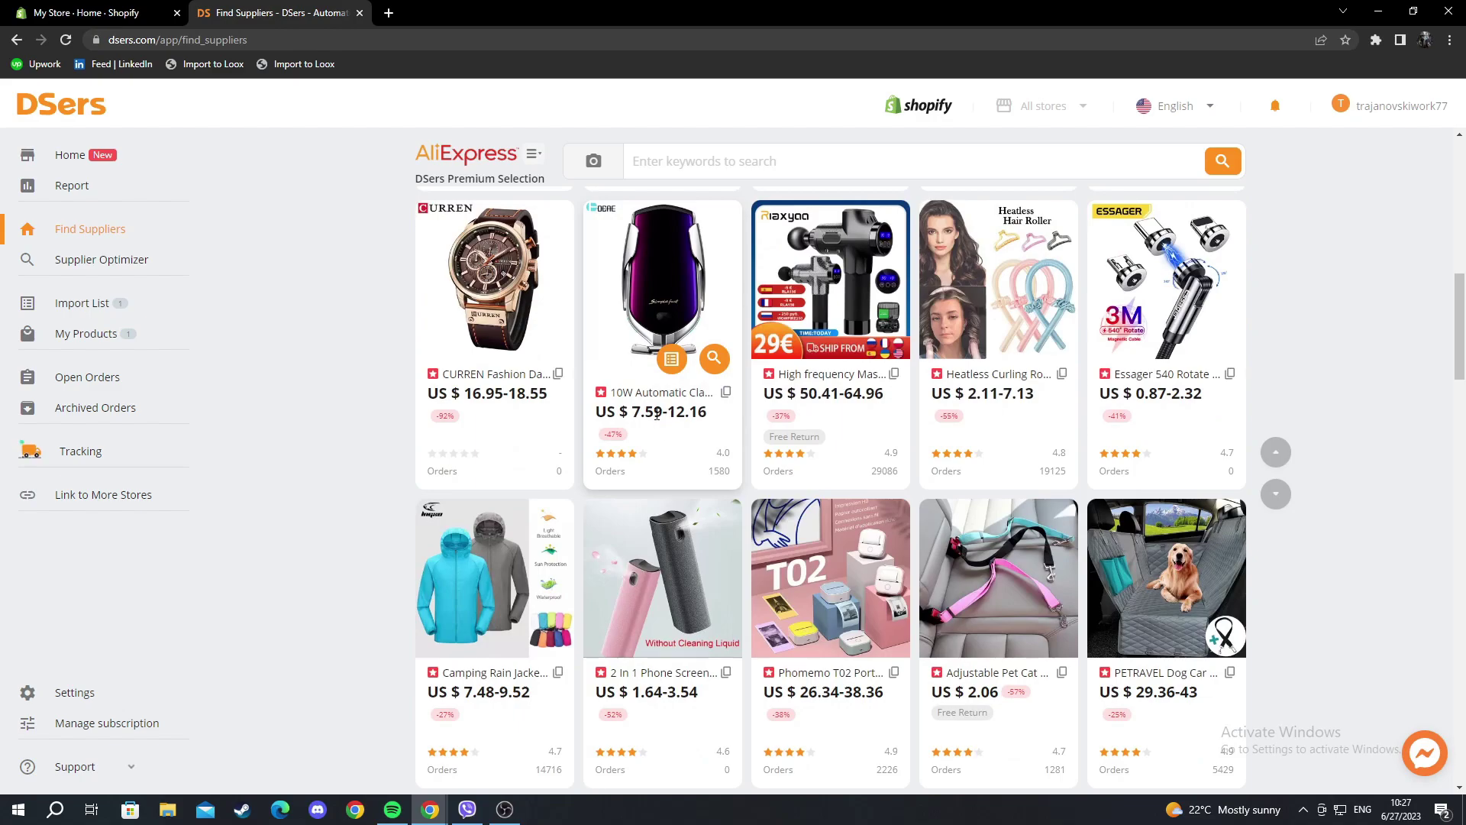
scroll(657, 413, "up", 5)
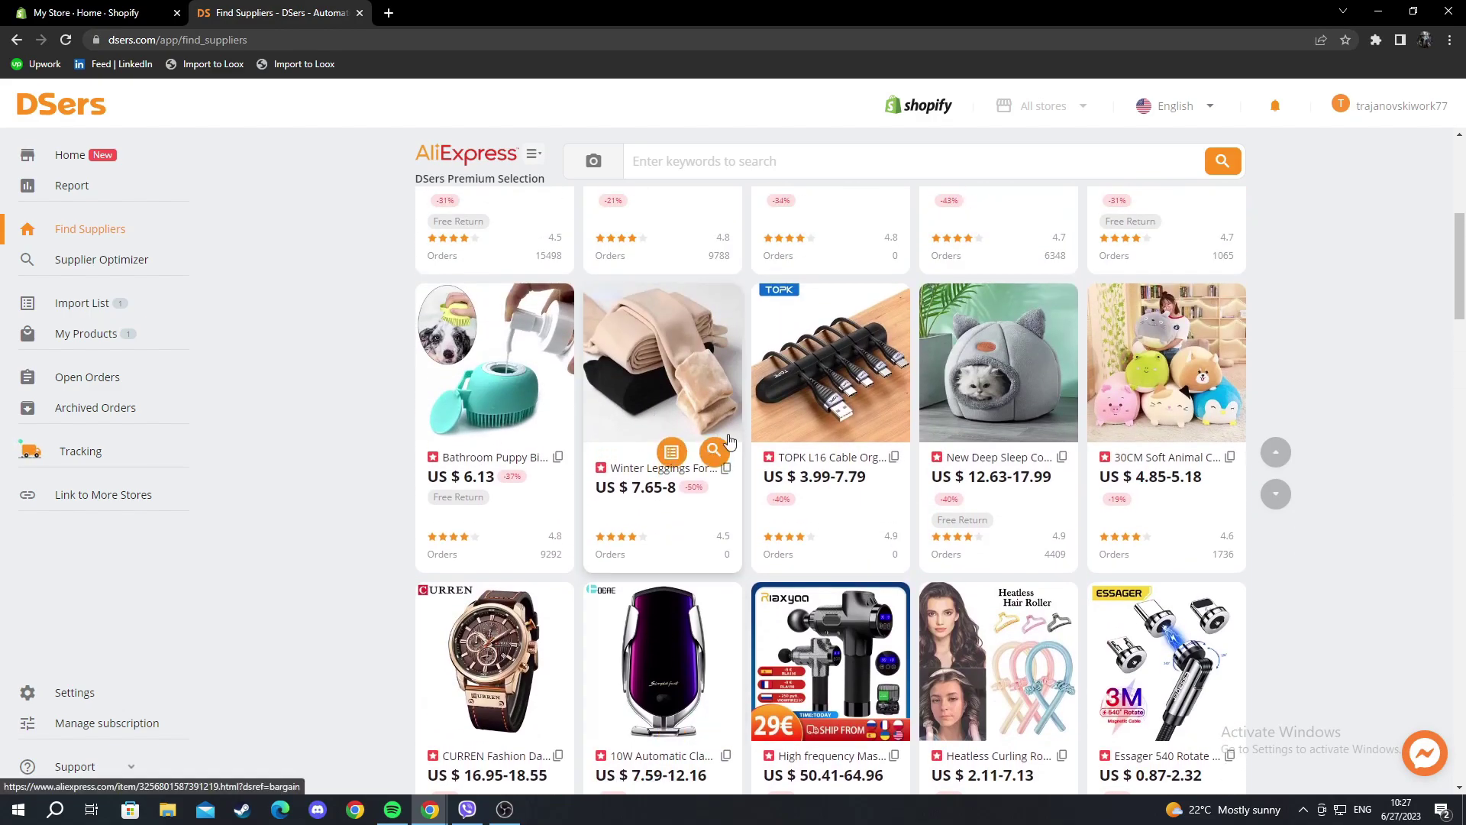
scroll(851, 479, "down", 3)
scroll(852, 479, "down", 9)
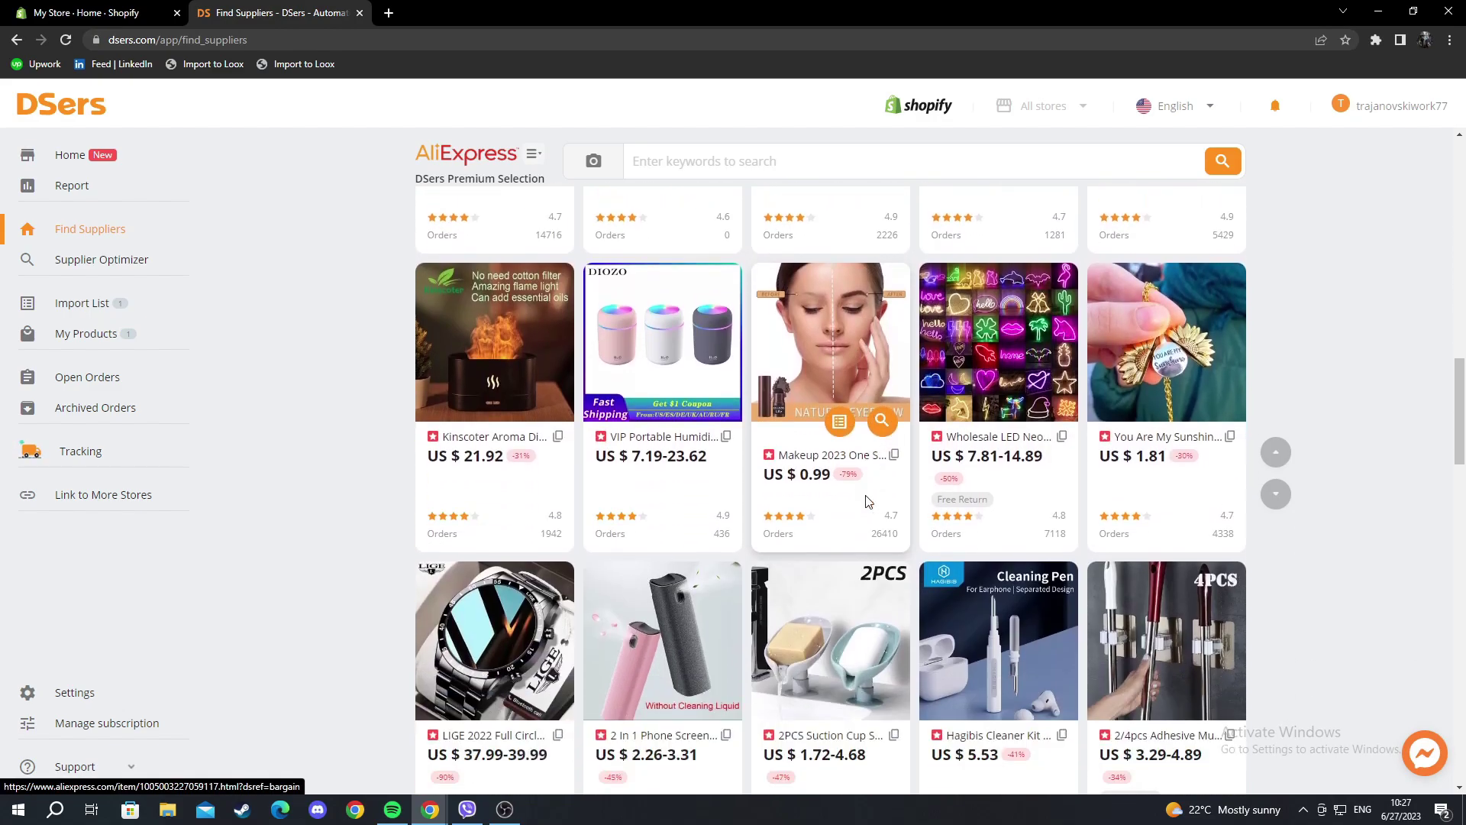
scroll(816, 477, "down", 3)
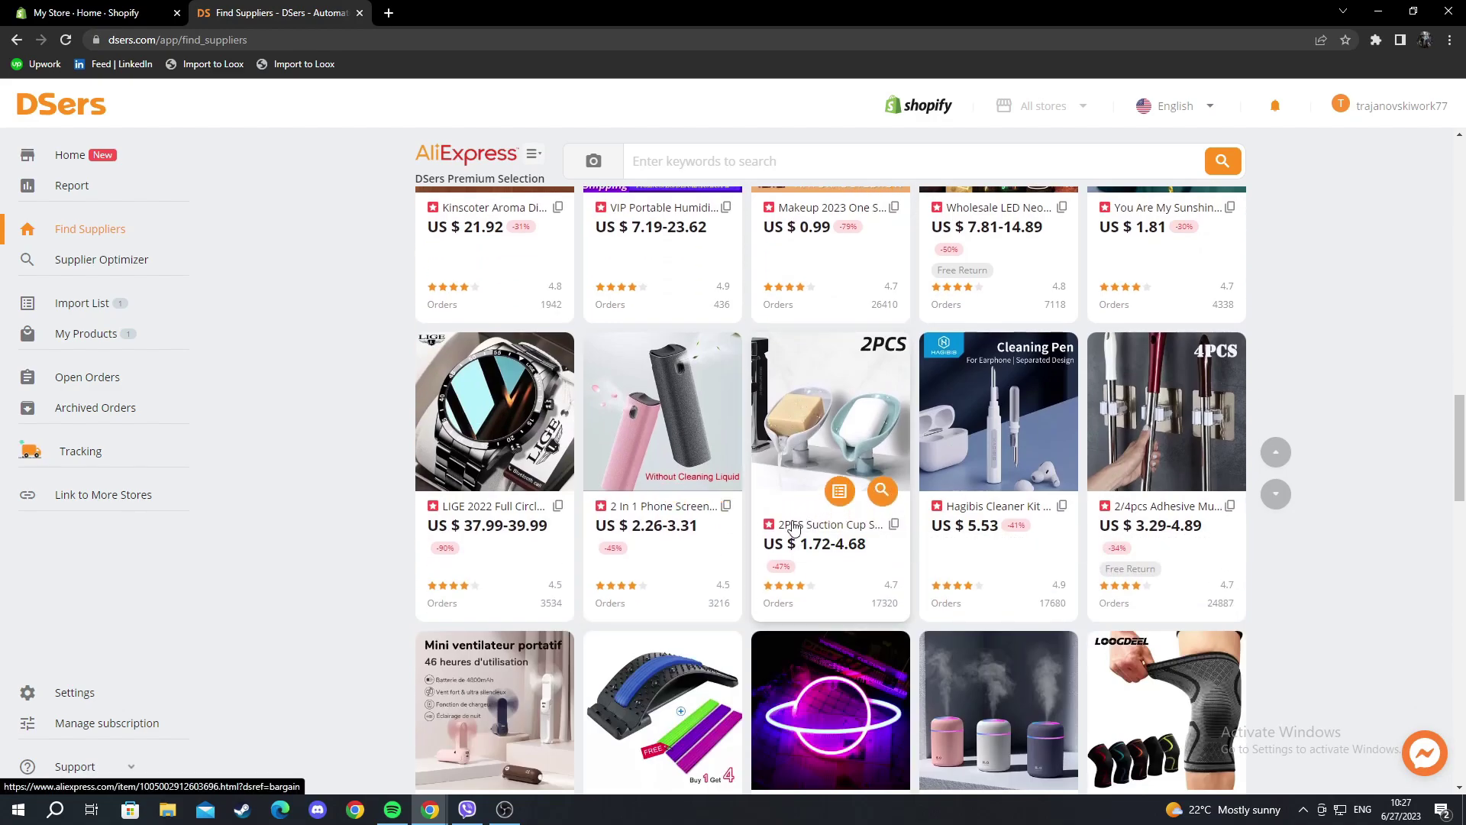
Copy the suction cup soap dish's AliExpress page URL and close that tab
left_click(794, 527)
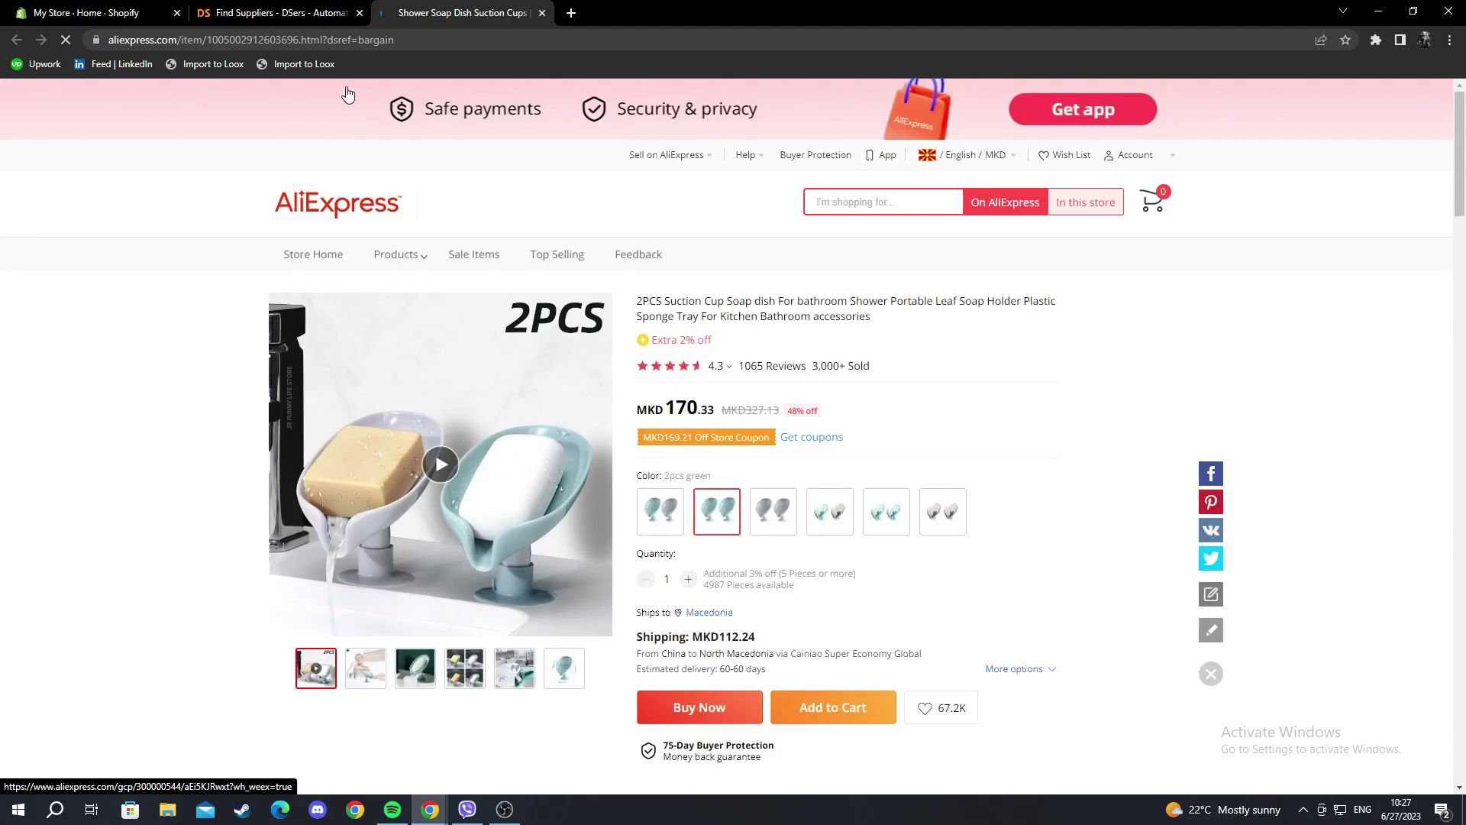
left_click(333, 42)
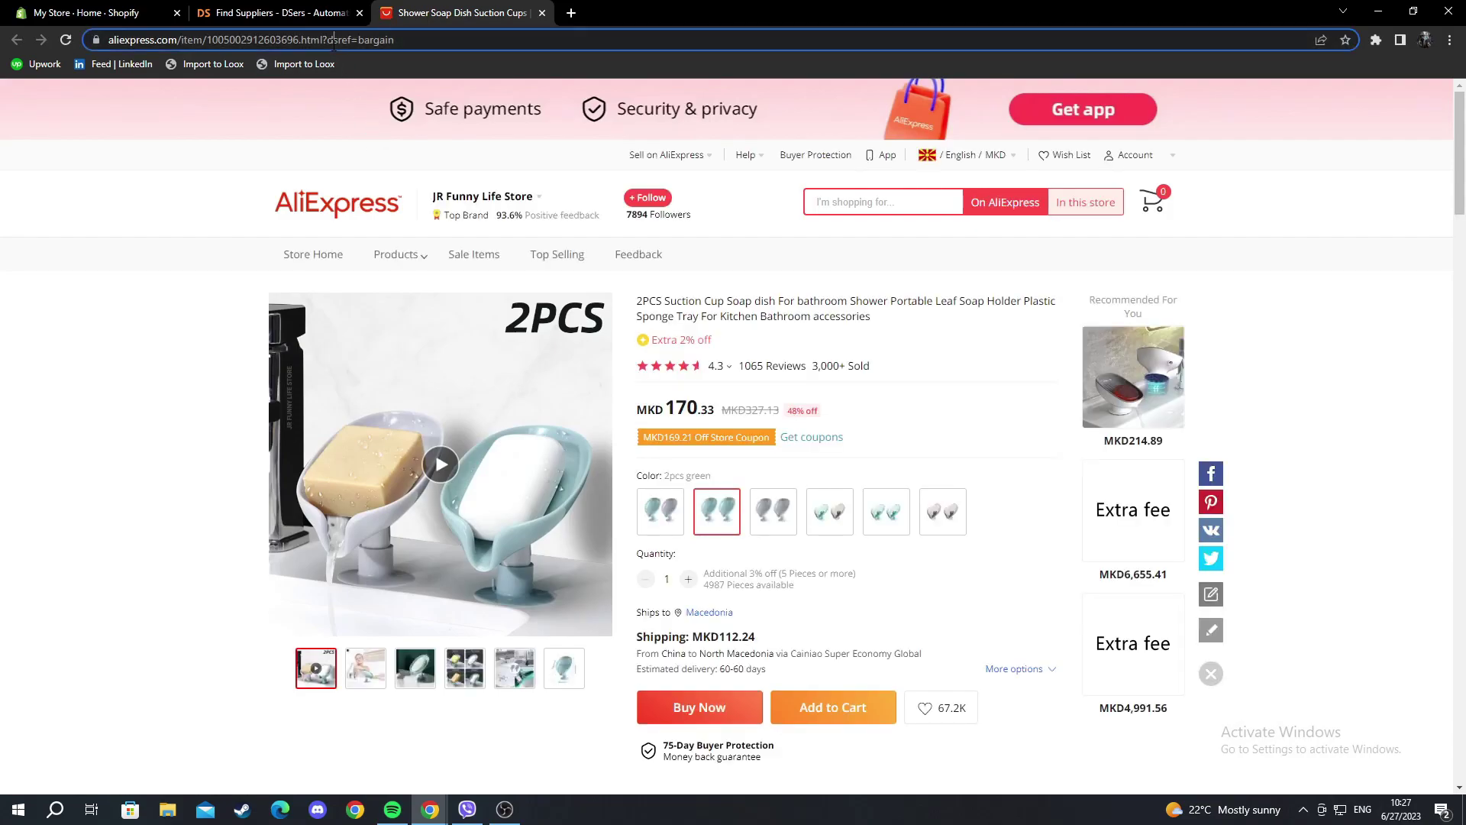
right_click(317, 43)
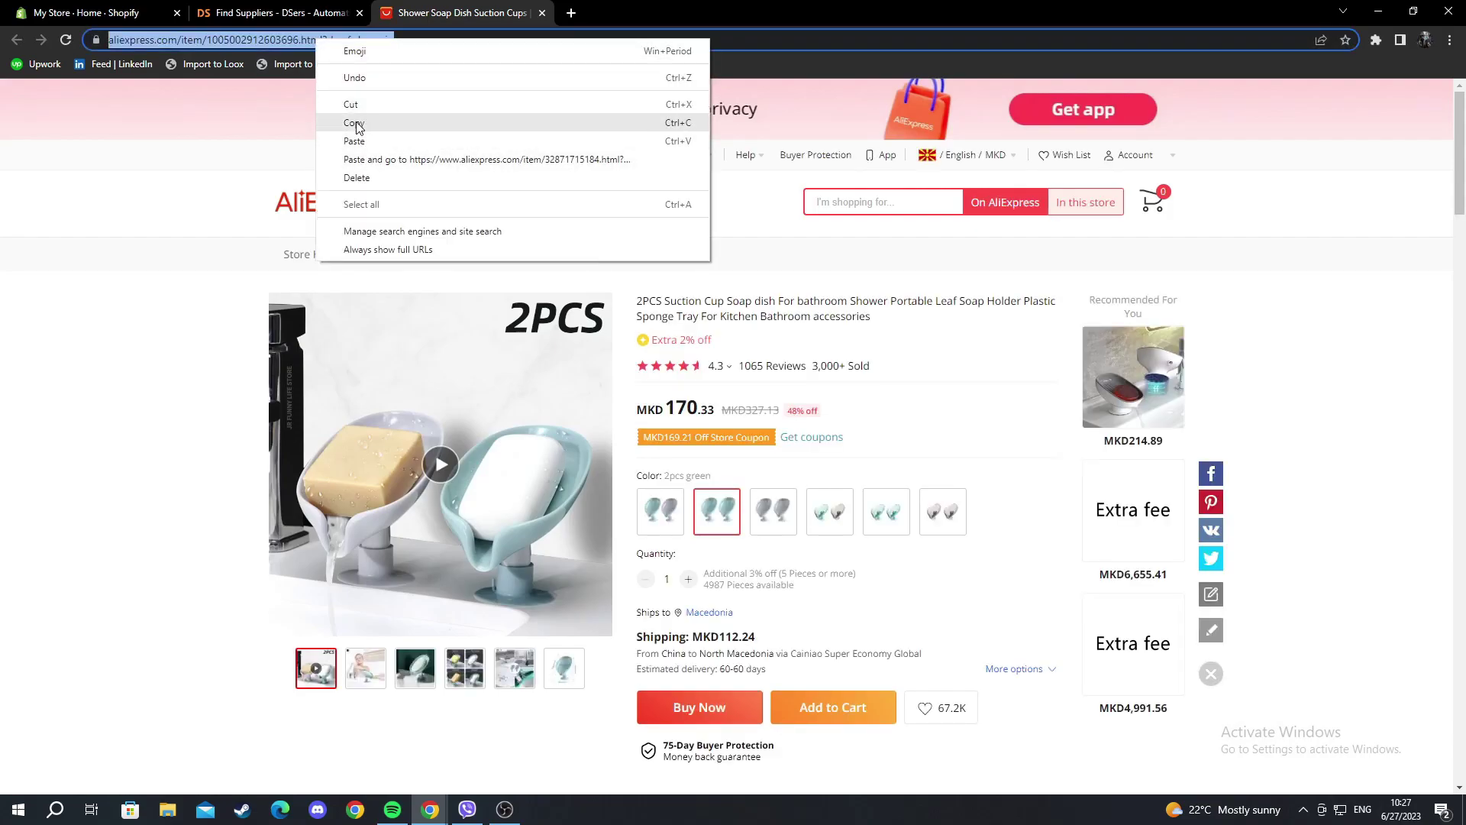
left_click(354, 124)
left_click(543, 13)
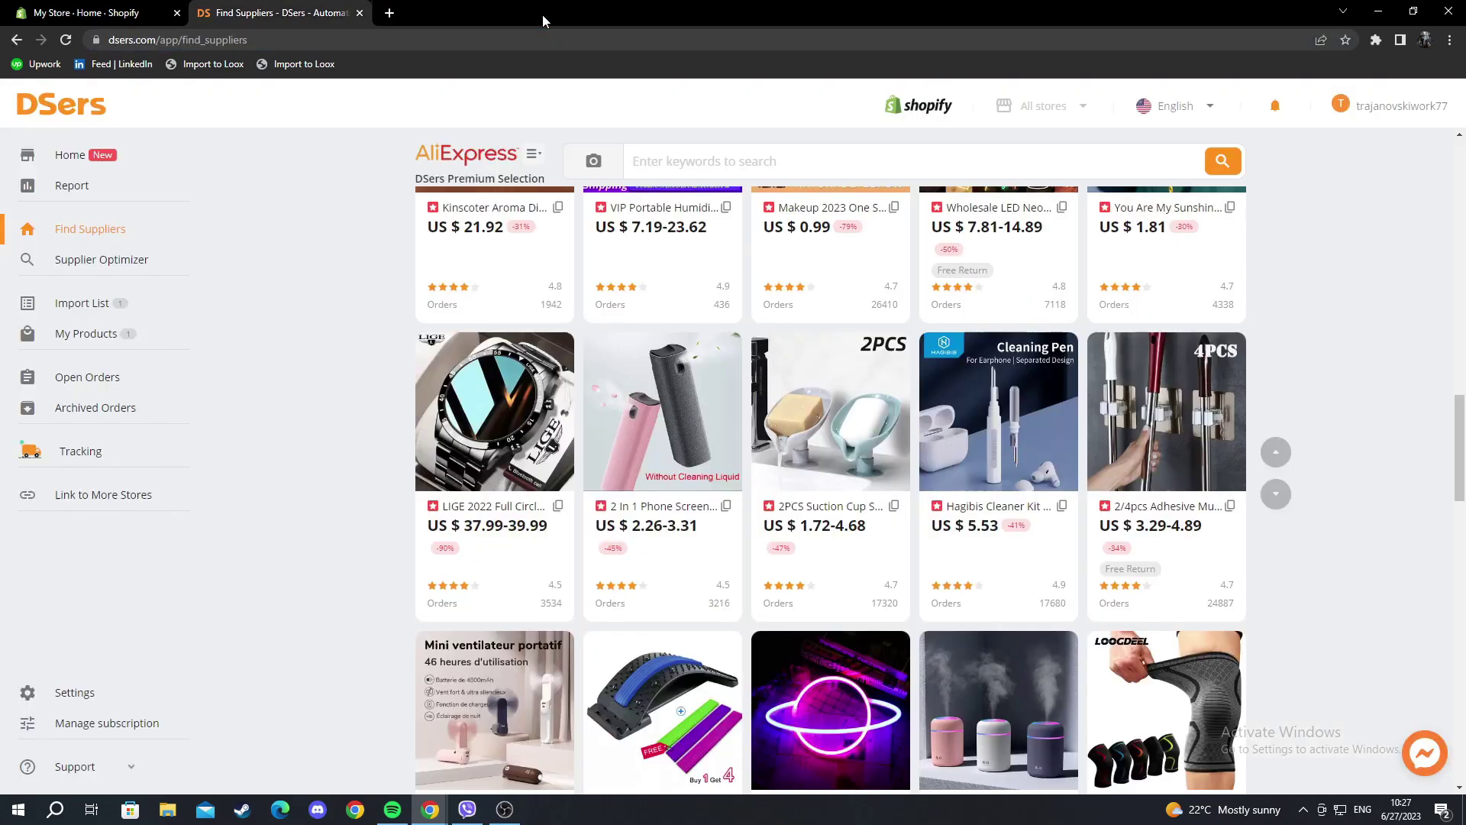
Paste the soap dish's AliExpress URL into Supplier Optimizer and search for similar products
left_click(116, 263)
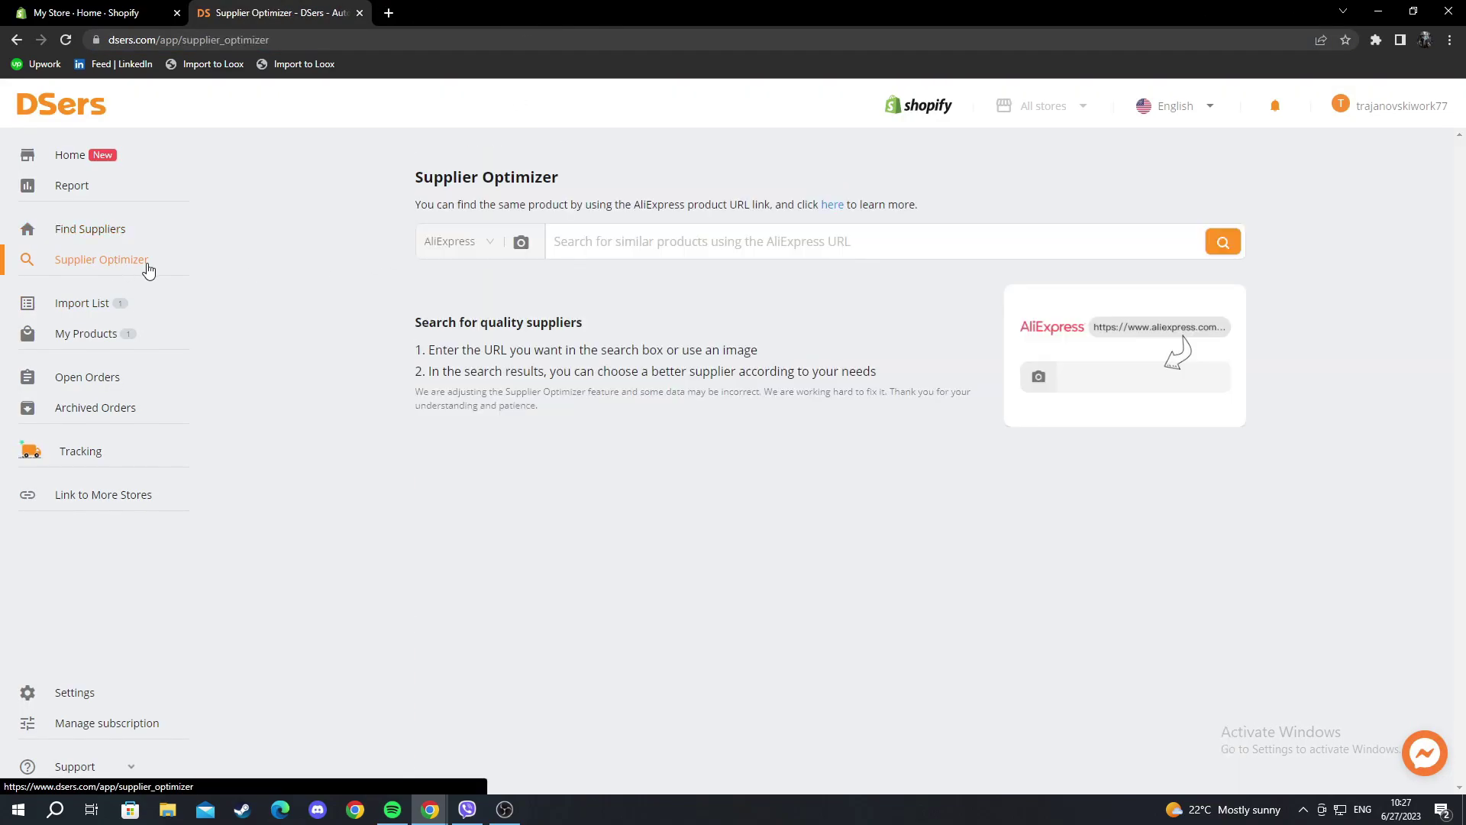
left_click(715, 253)
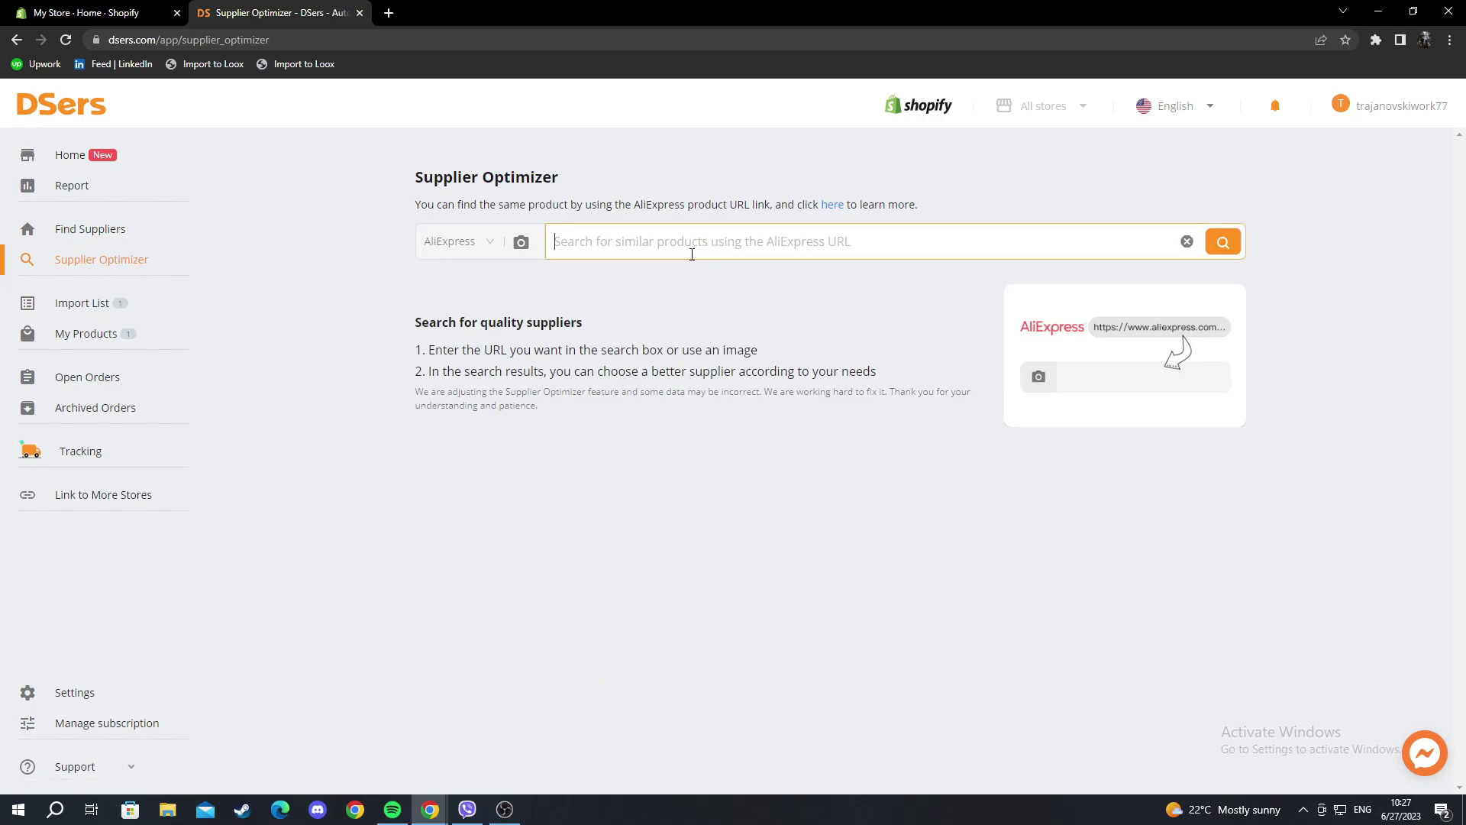
right_click(596, 242)
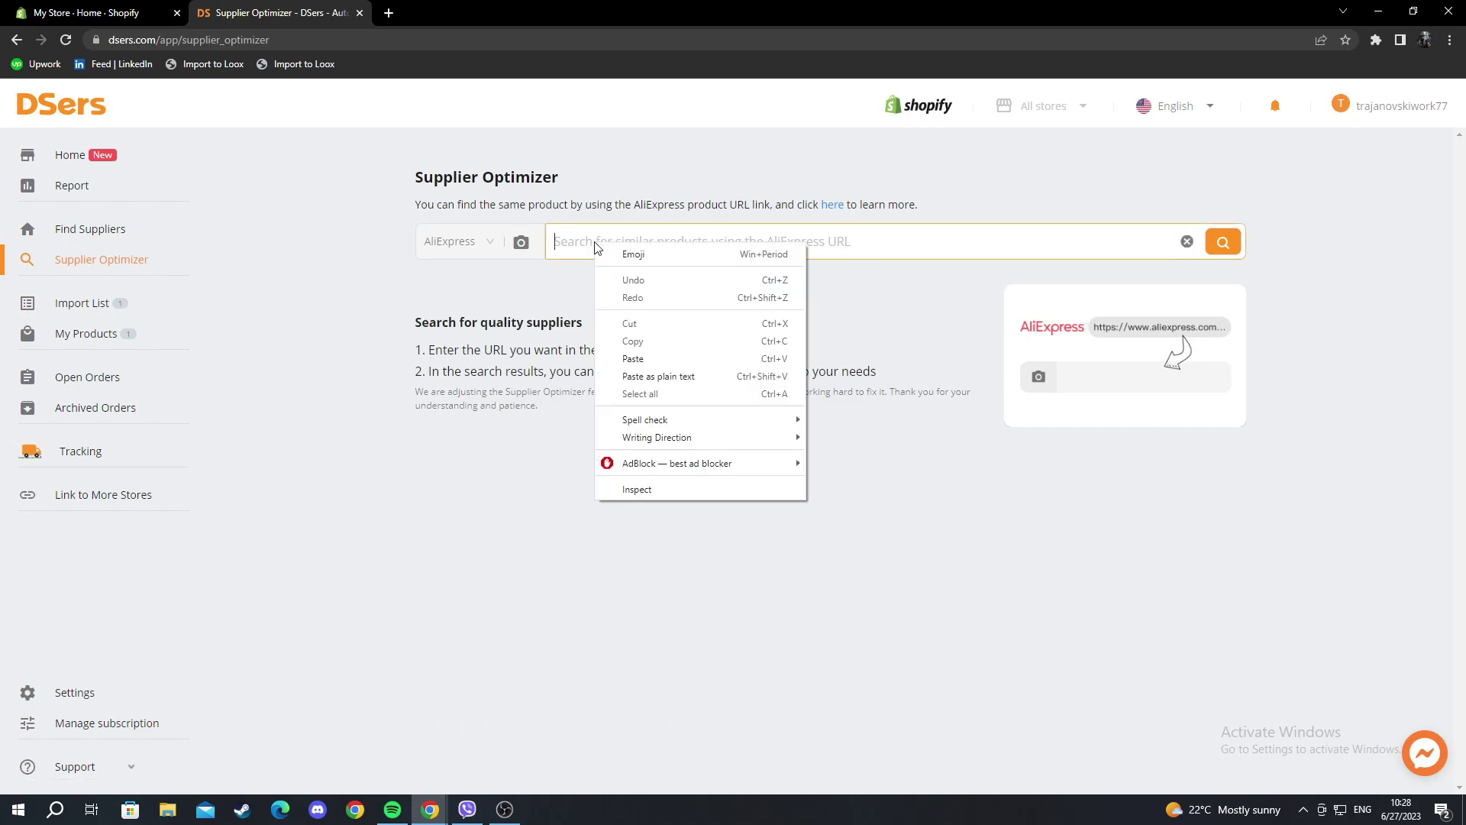
left_click(630, 360)
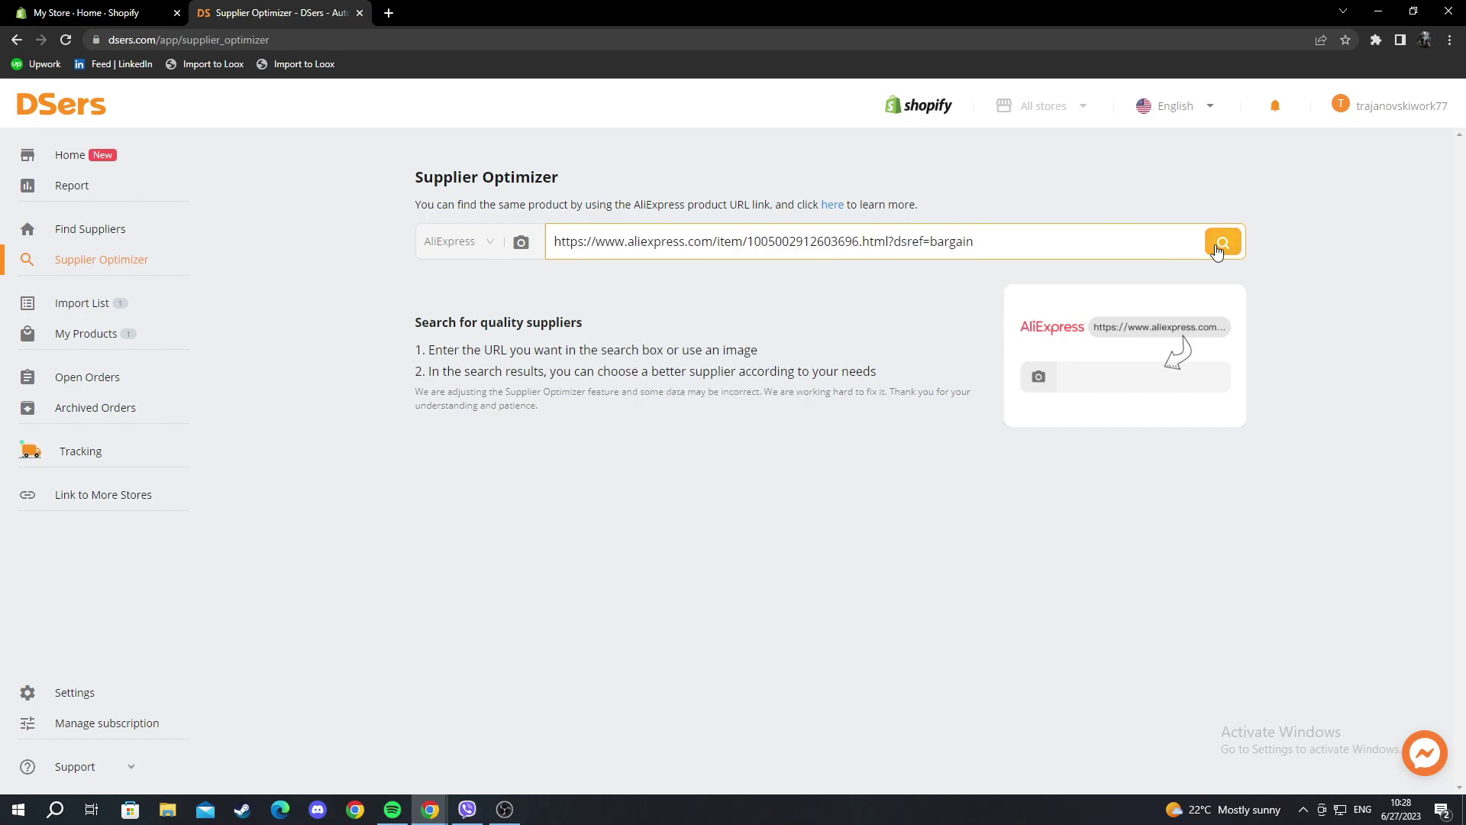
left_click(1222, 242)
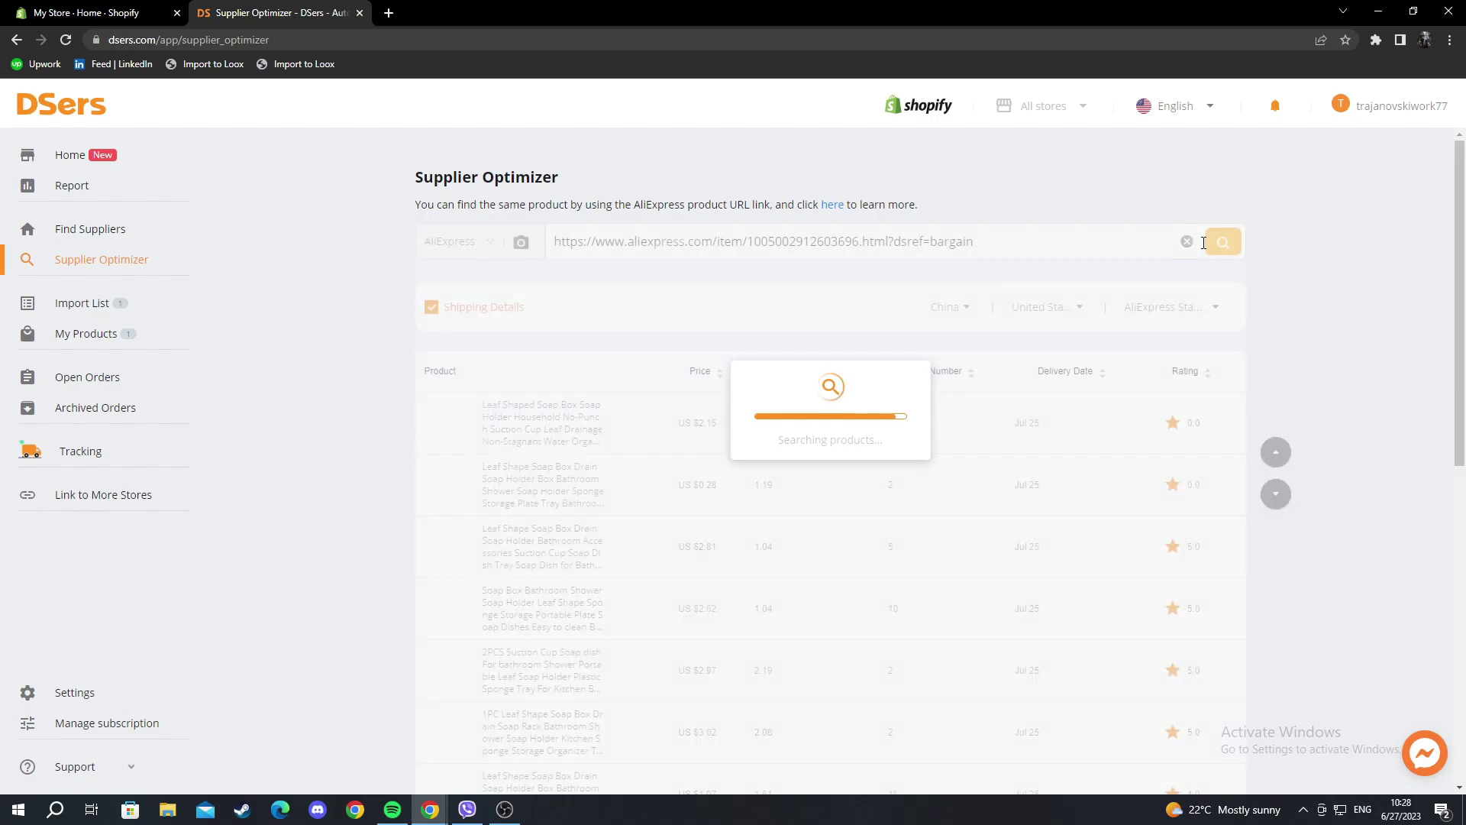
Compare sorts by price, shipping price, sale number, delivery date and rating, finishing with lowest price first
scroll(710, 440, "down", 1)
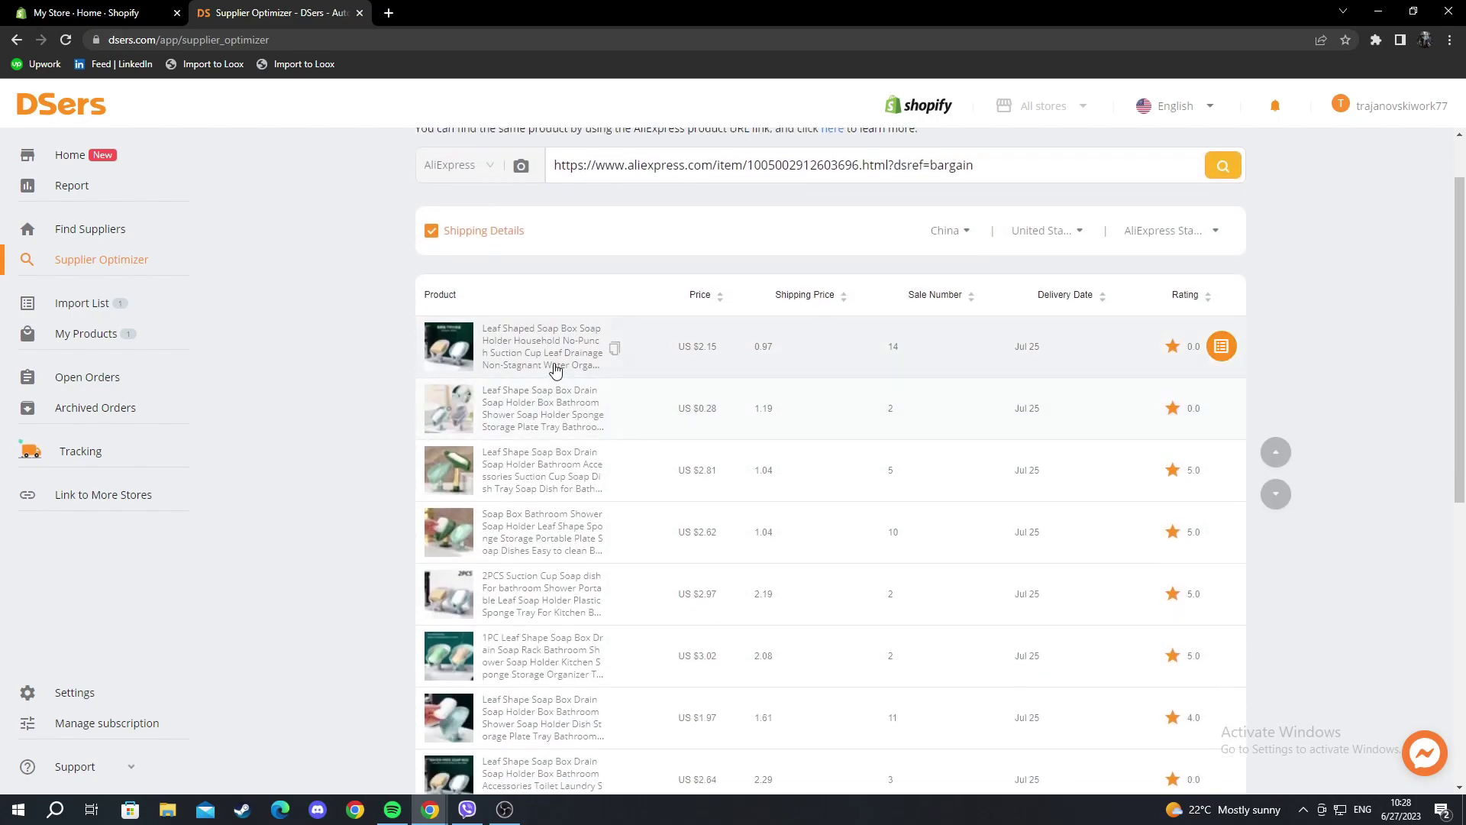
scroll(556, 369, "down", 1)
scroll(525, 359, "down", 5)
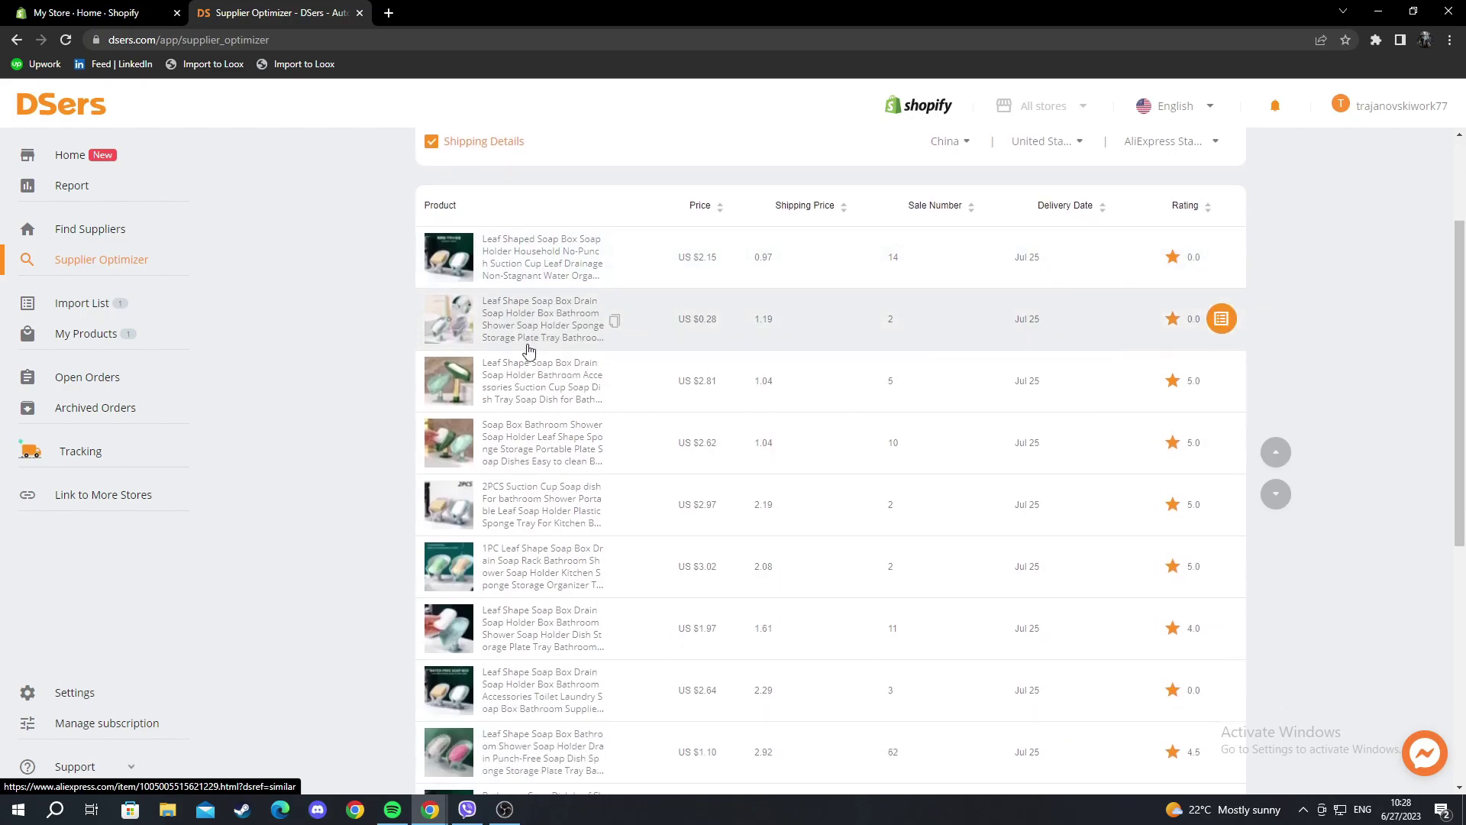
scroll(526, 382, "up", 5)
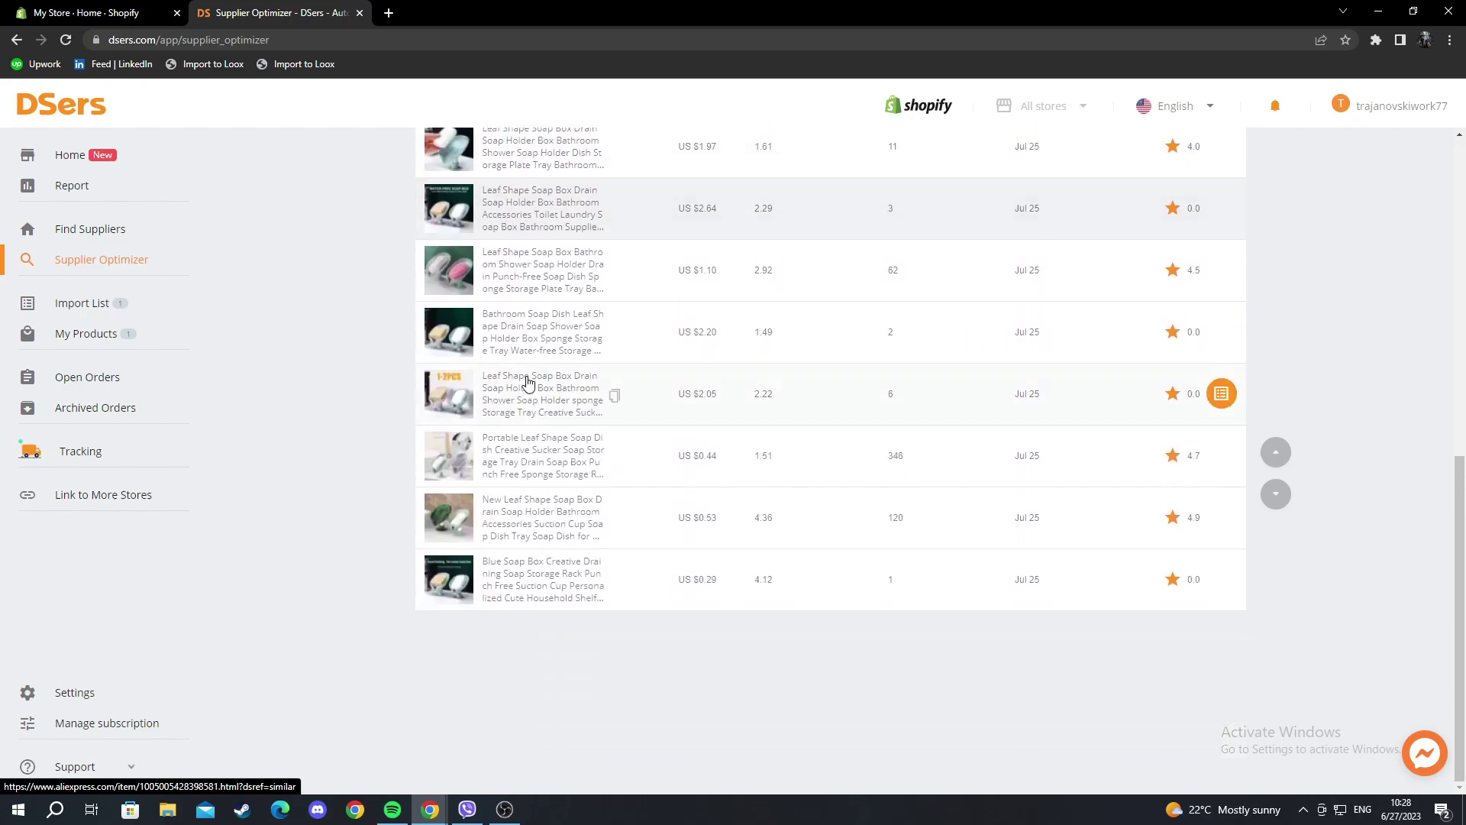
scroll(535, 390, "up", 2)
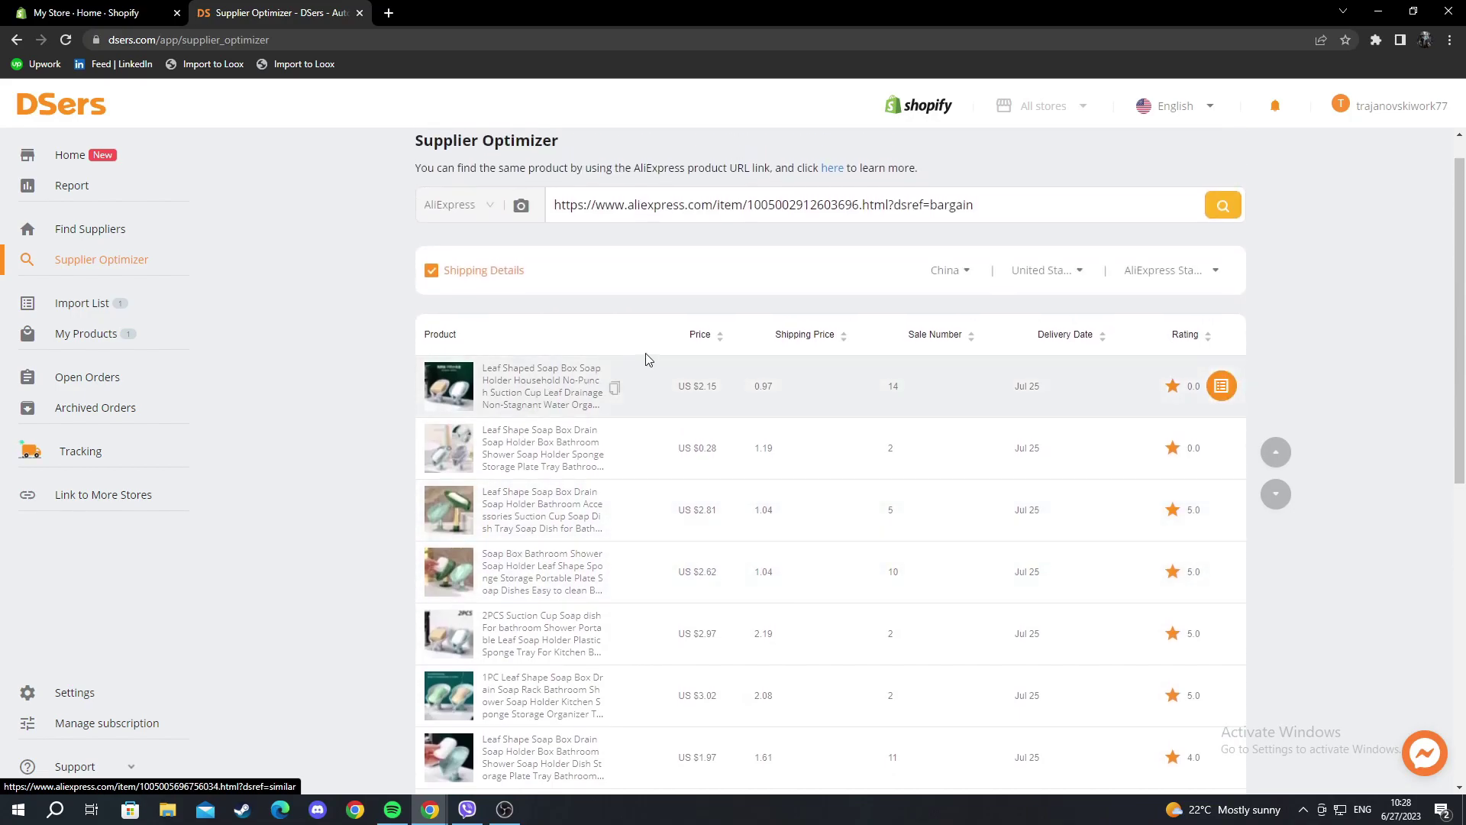
left_click(721, 340)
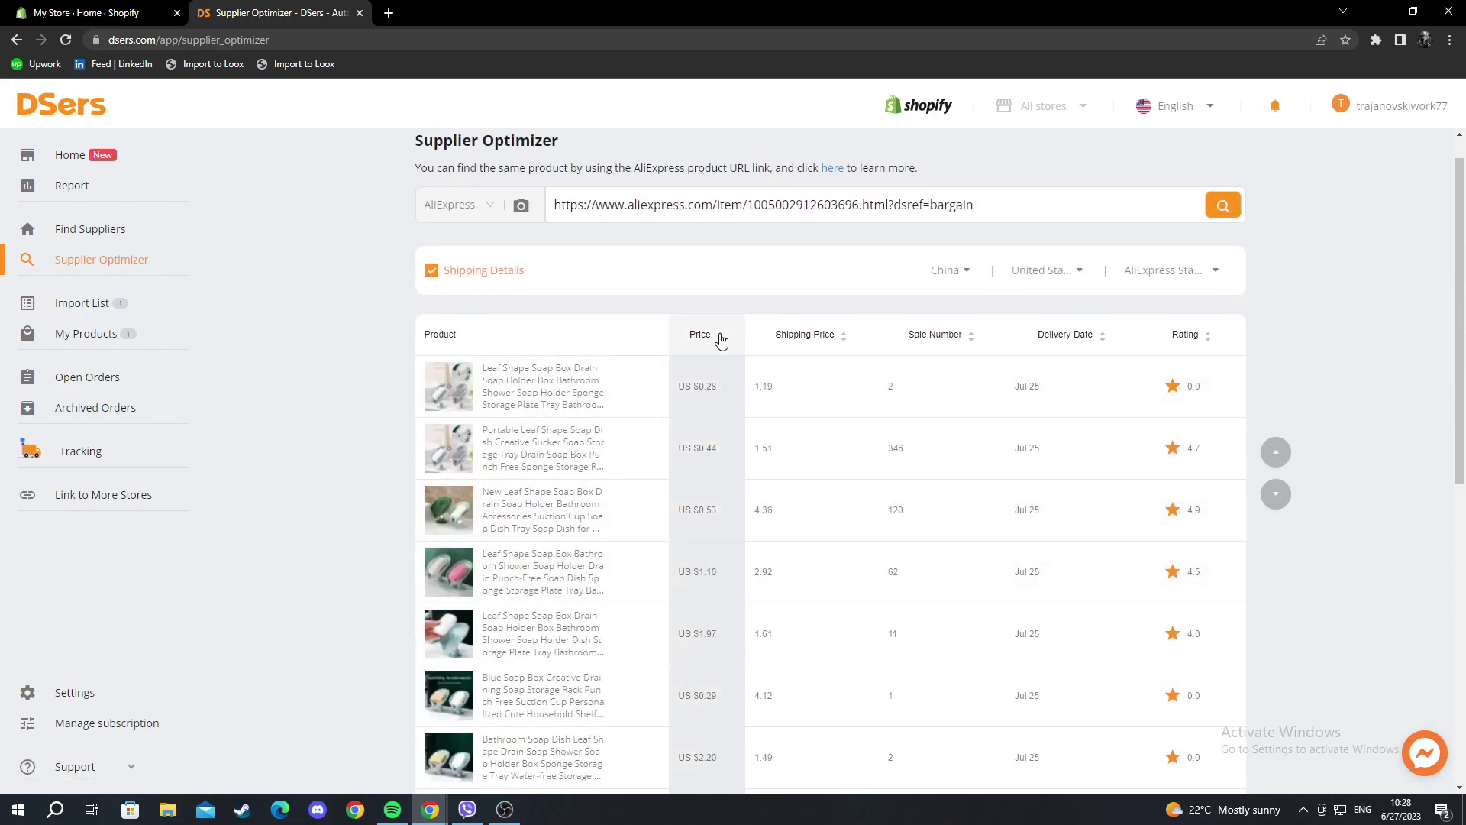
left_click(844, 344)
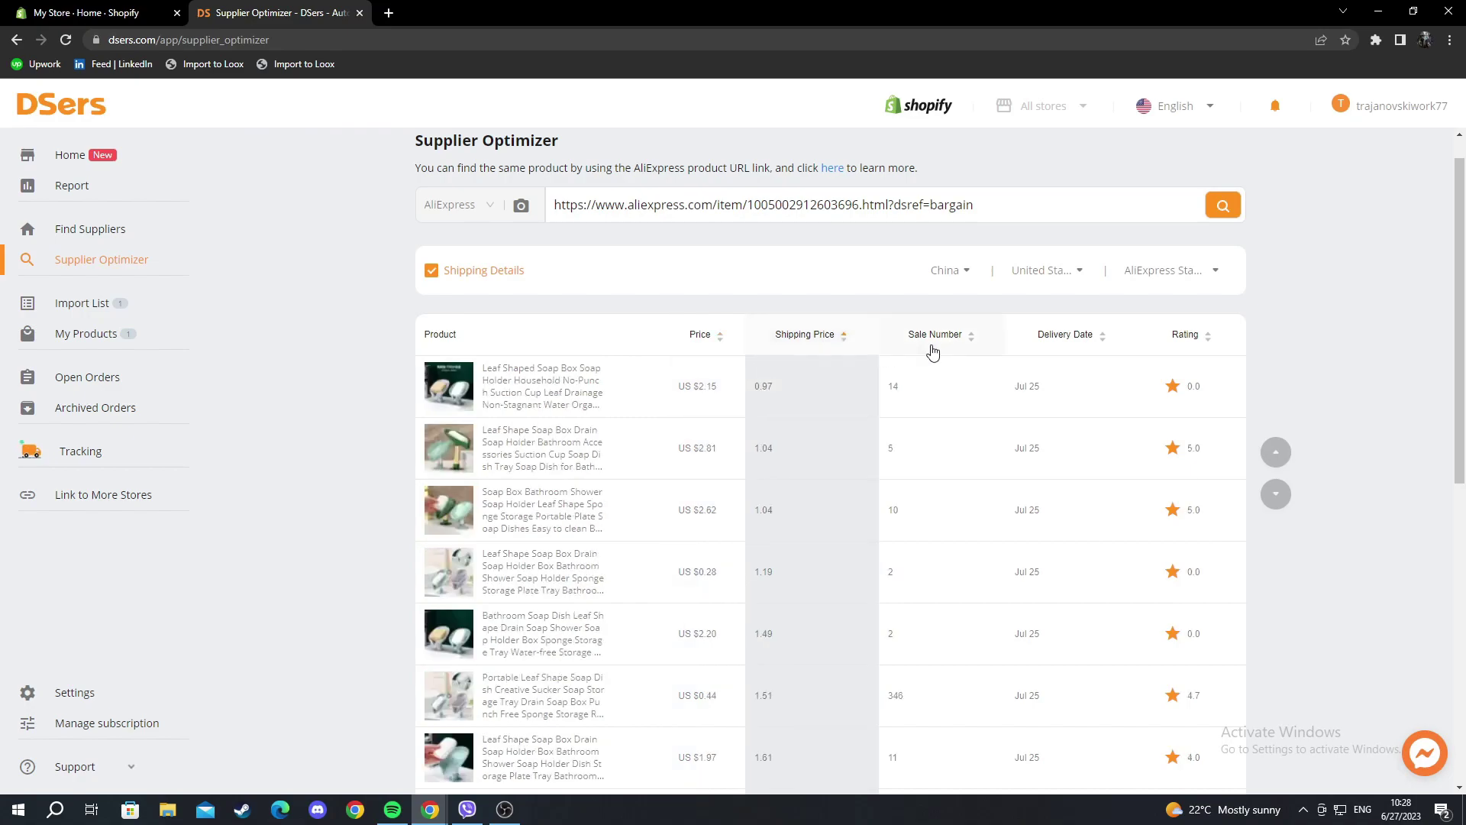
left_click(977, 343)
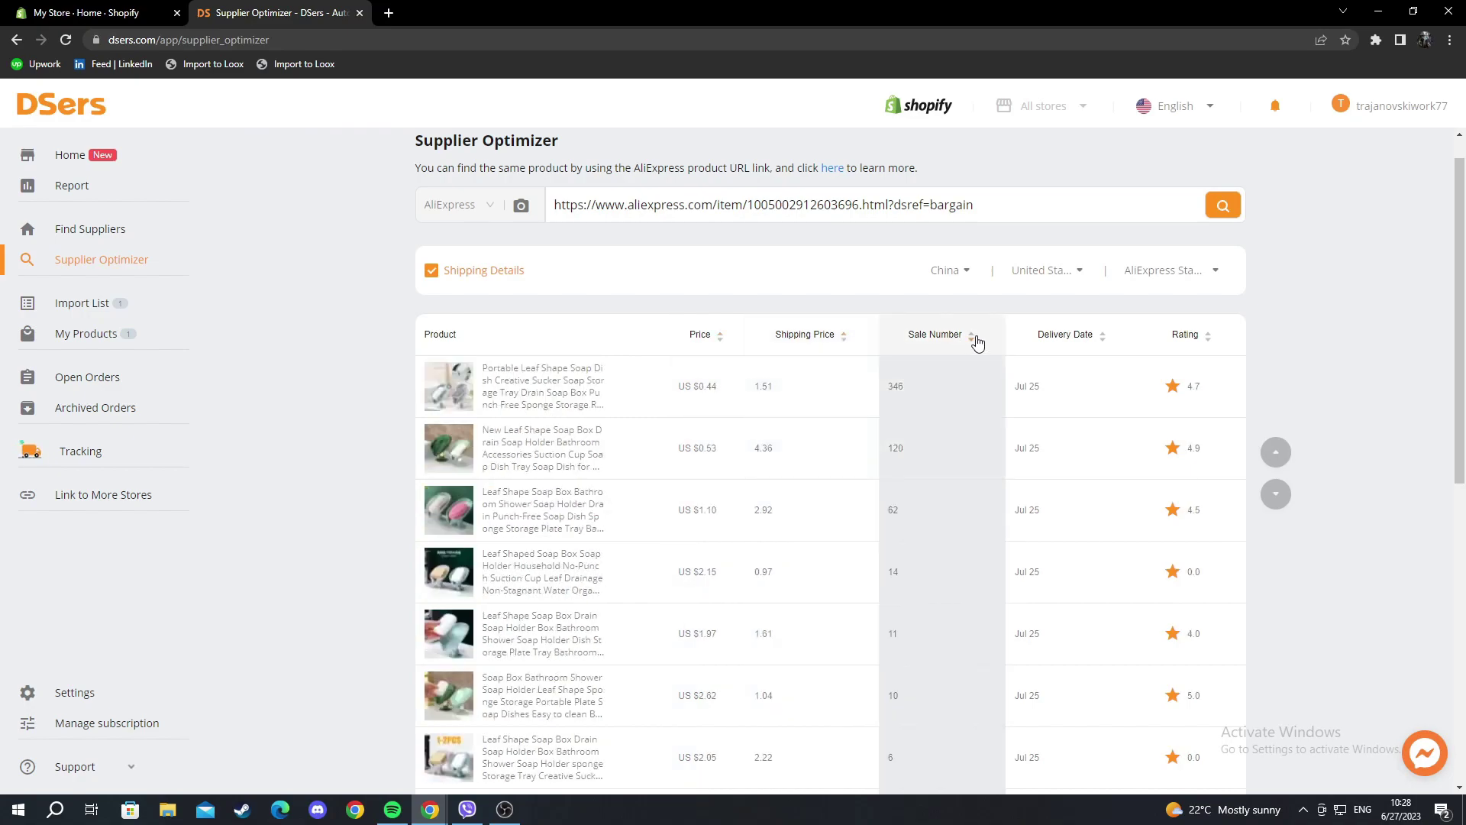
left_click(1104, 343)
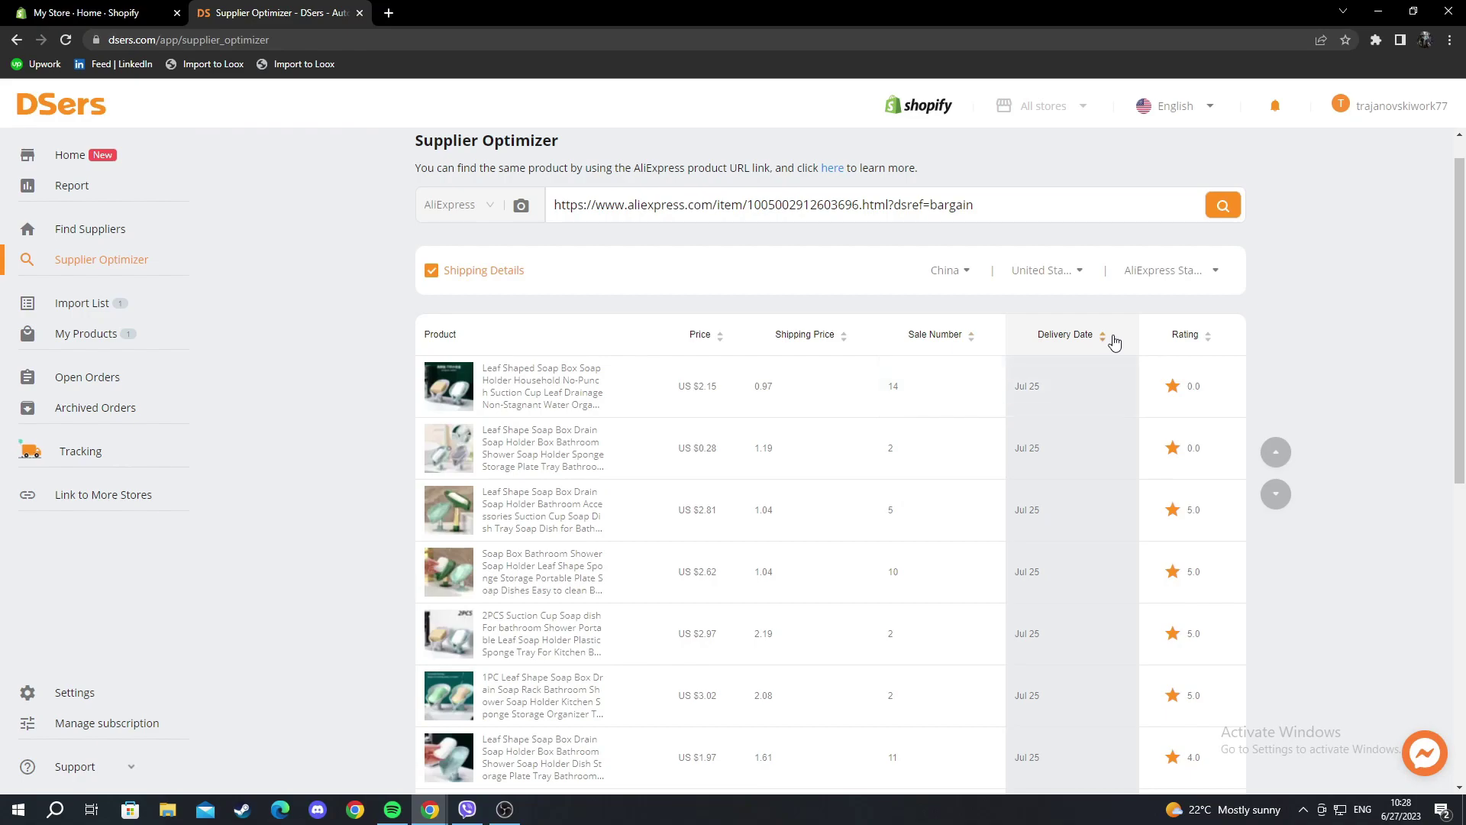
left_click(1209, 338)
left_click(1211, 338)
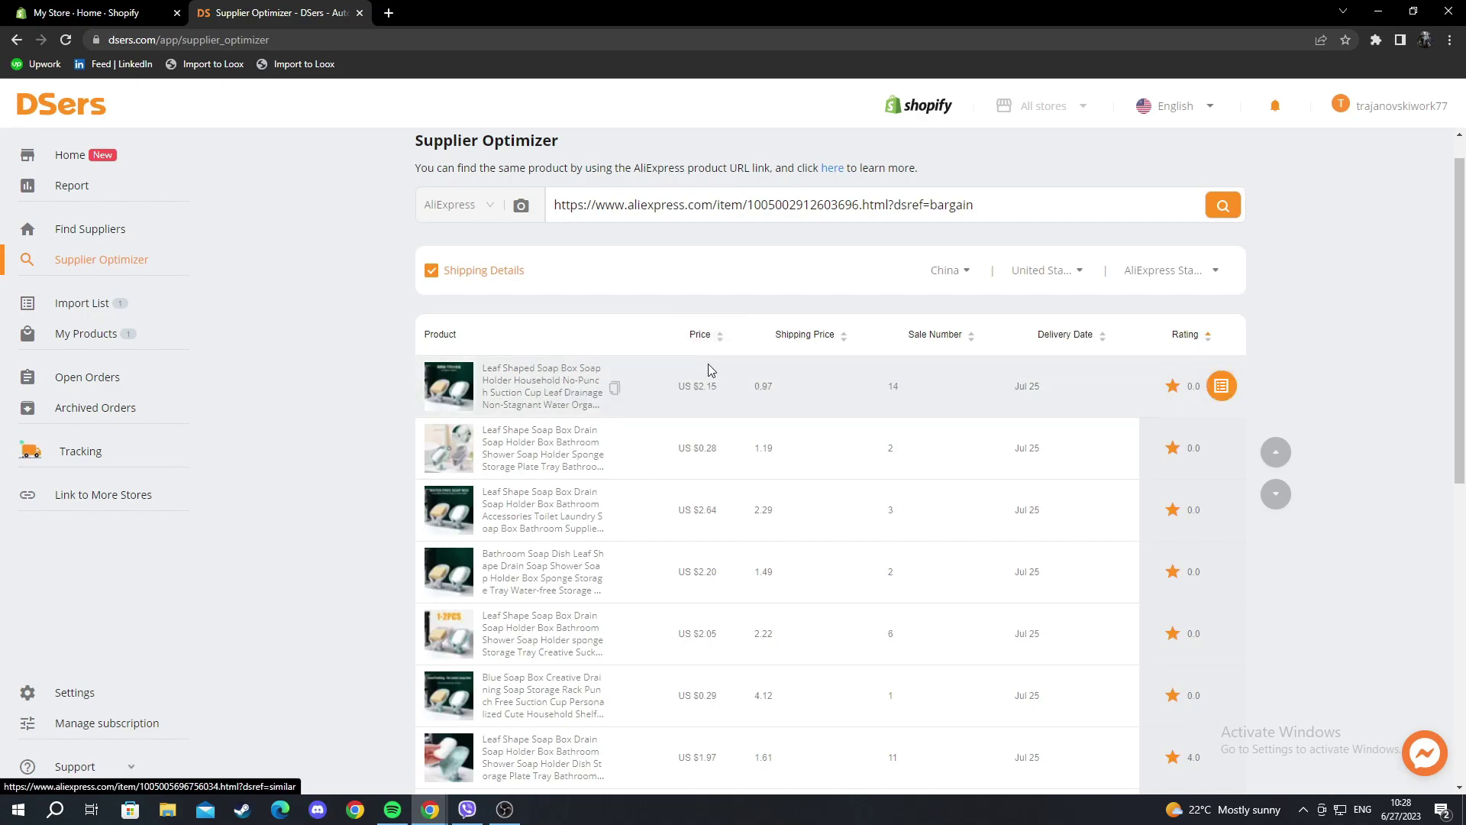
left_click(717, 336)
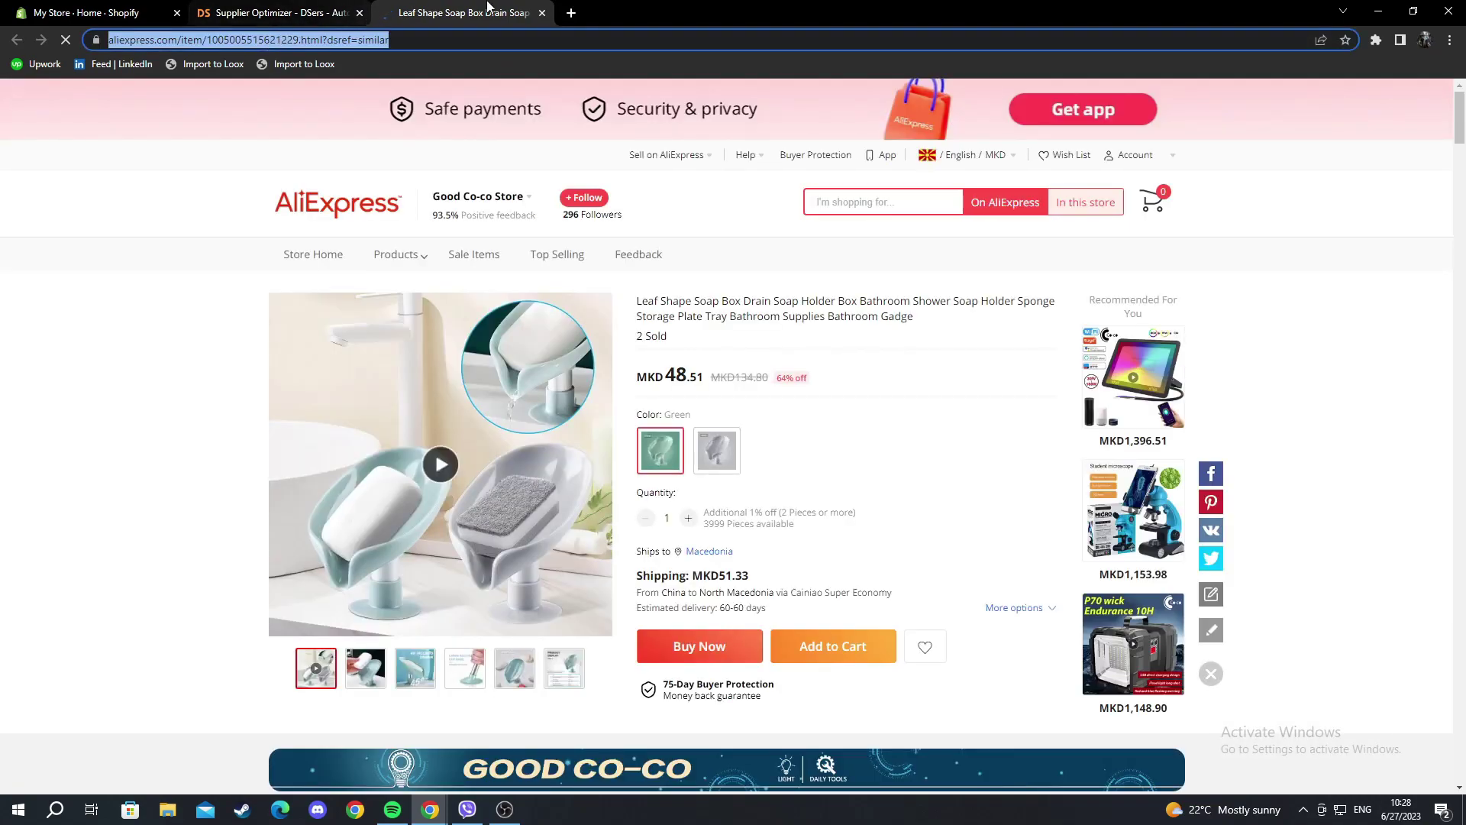
Import the $0.28 Leaf Shape Soap Box into the Import List by its AliExpress URL and select it
left_click(279, 12)
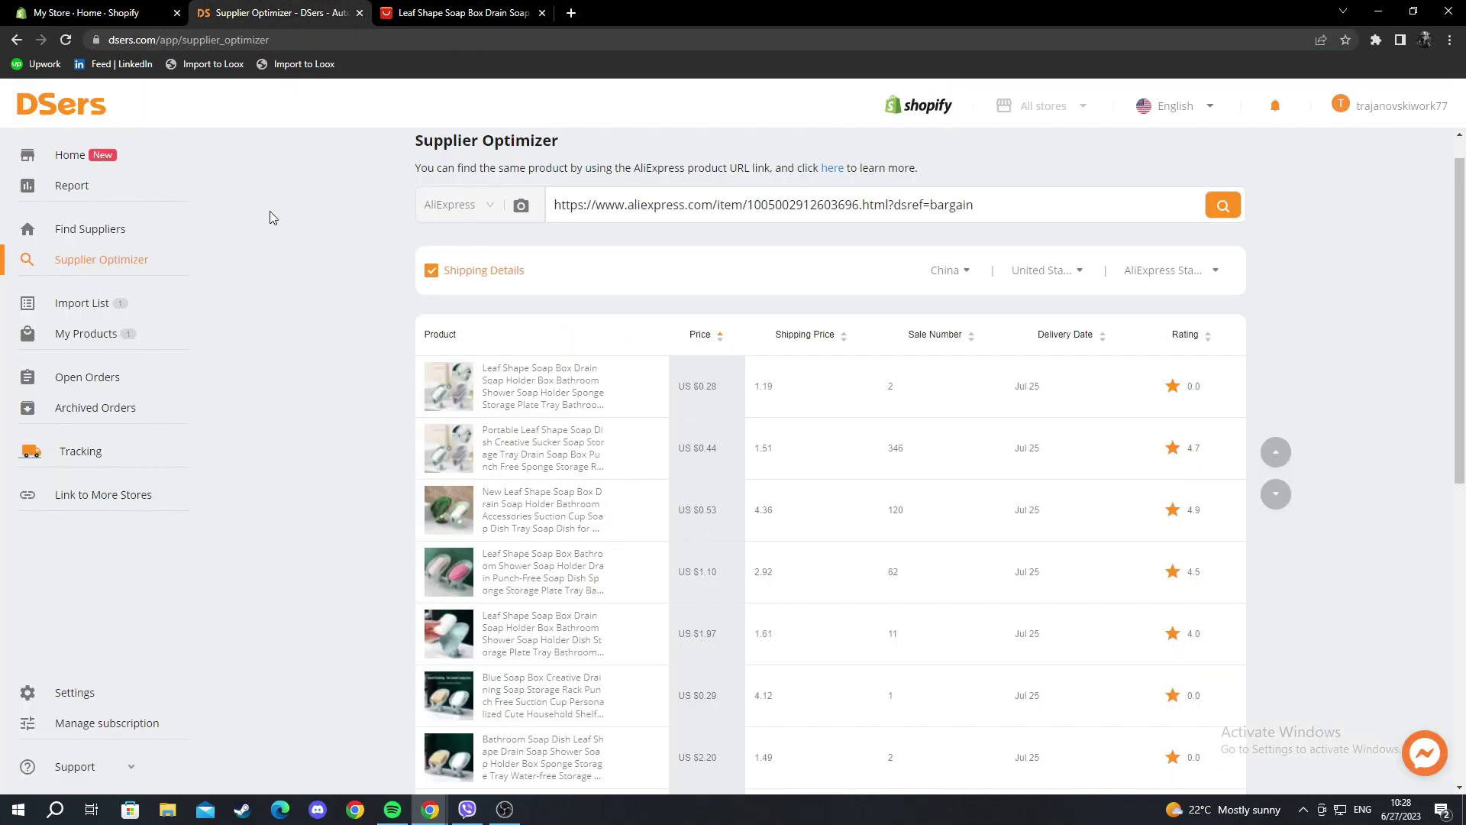
left_click(103, 305)
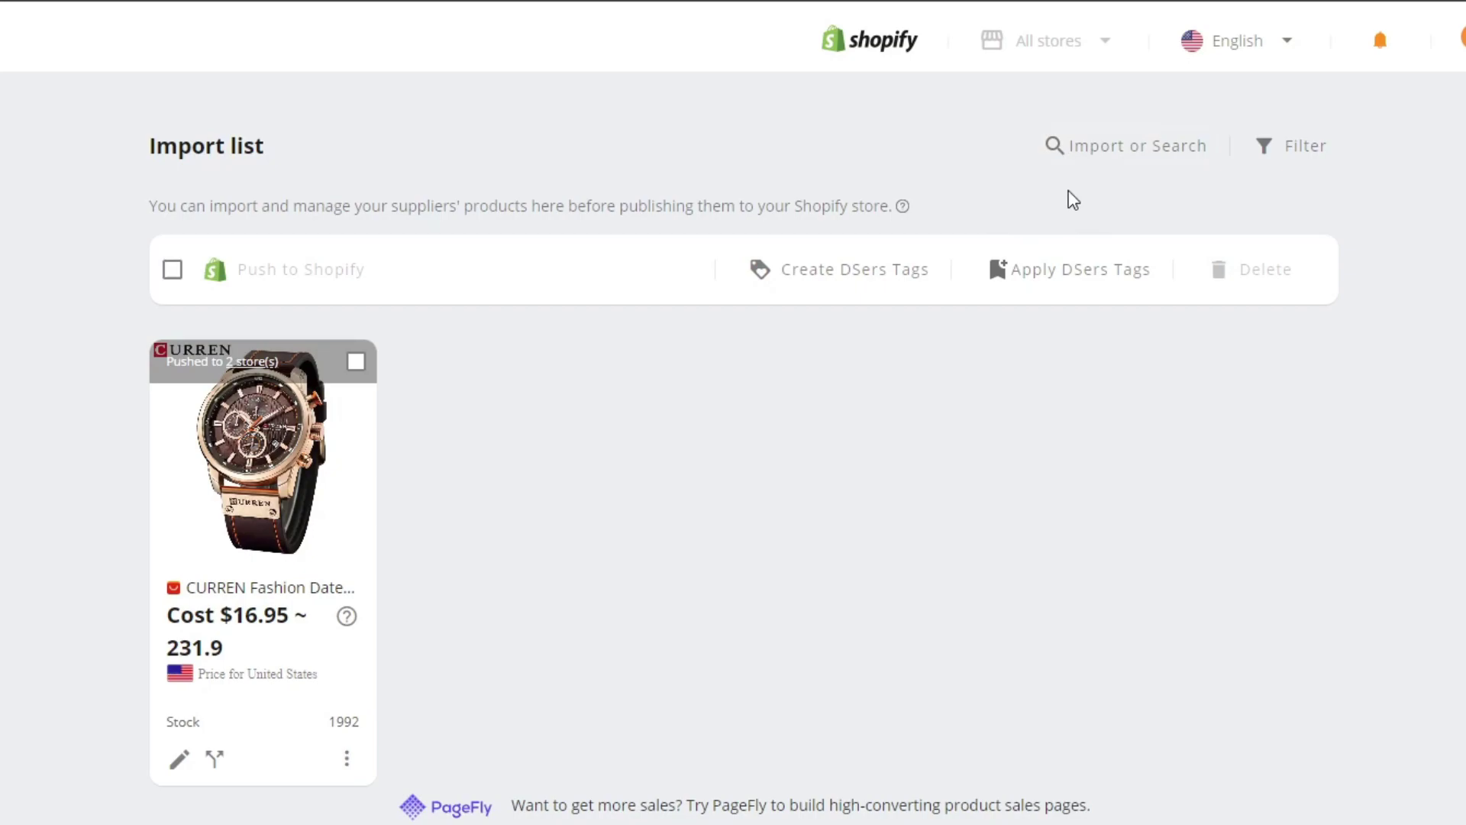
left_click(1156, 151)
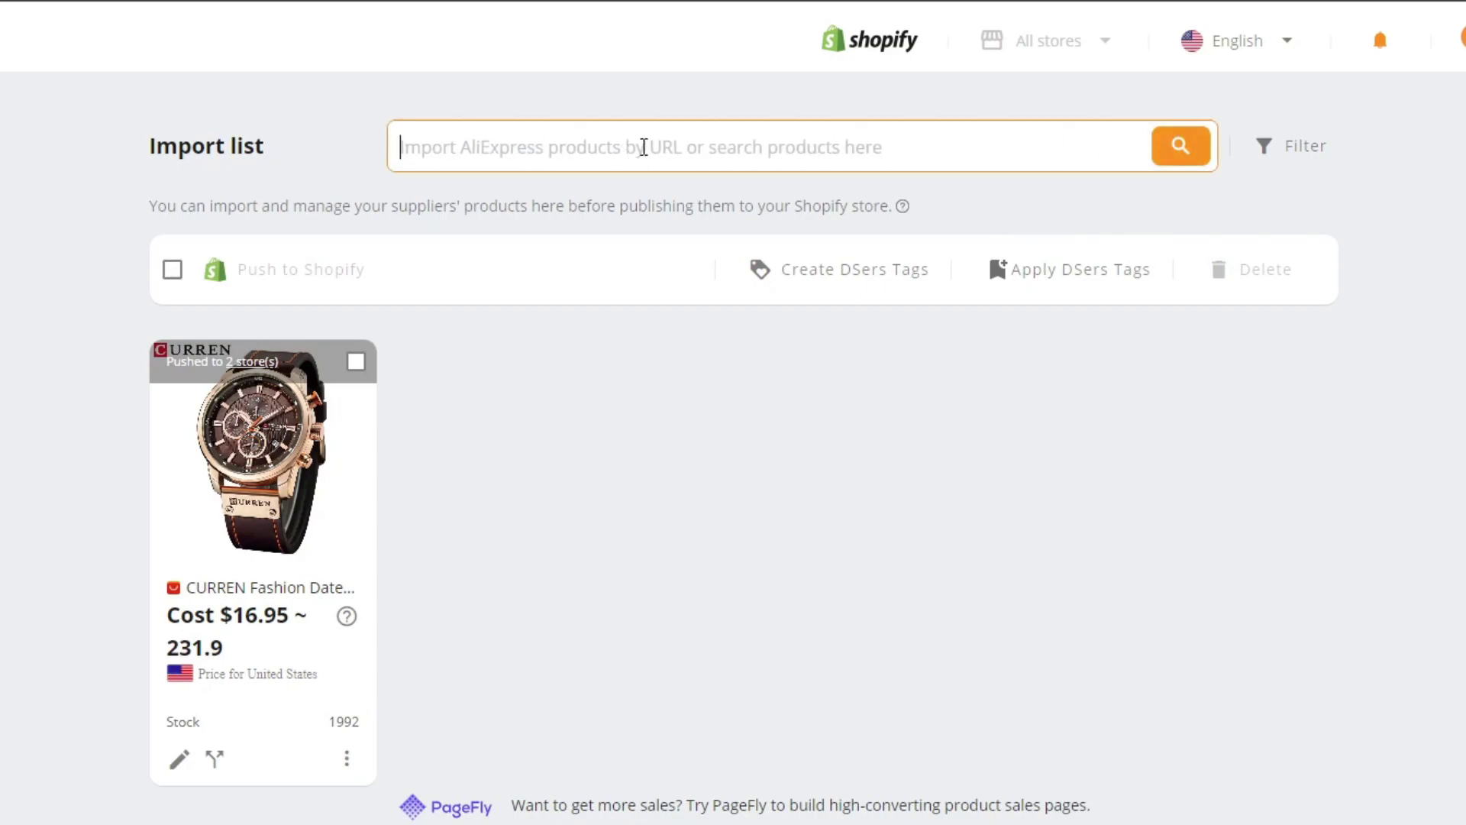
type("https://www.aliexpress.com/item/1005005515621229.html?dsref=similar")
left_click(1182, 150)
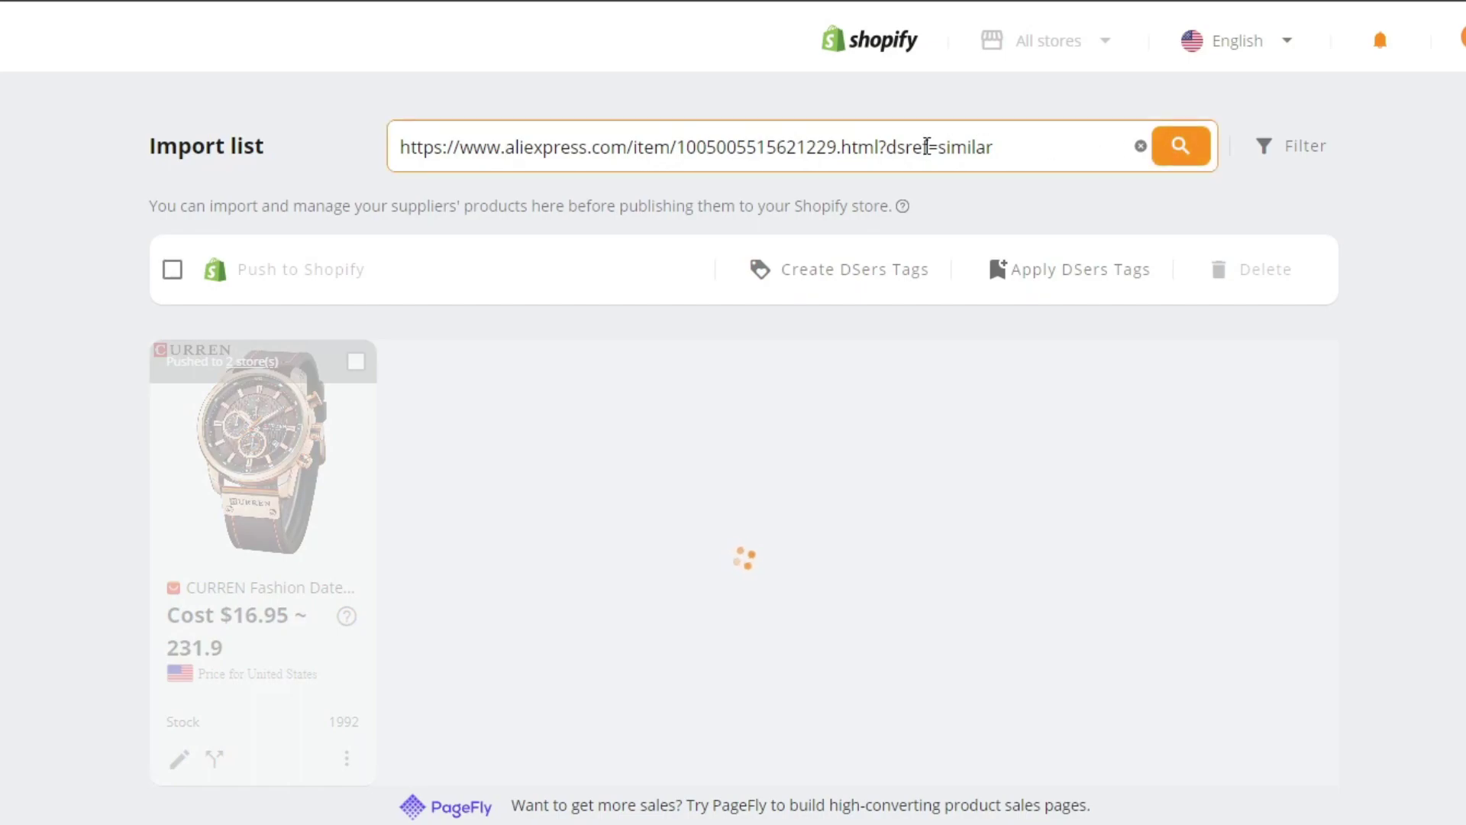
left_click(356, 361)
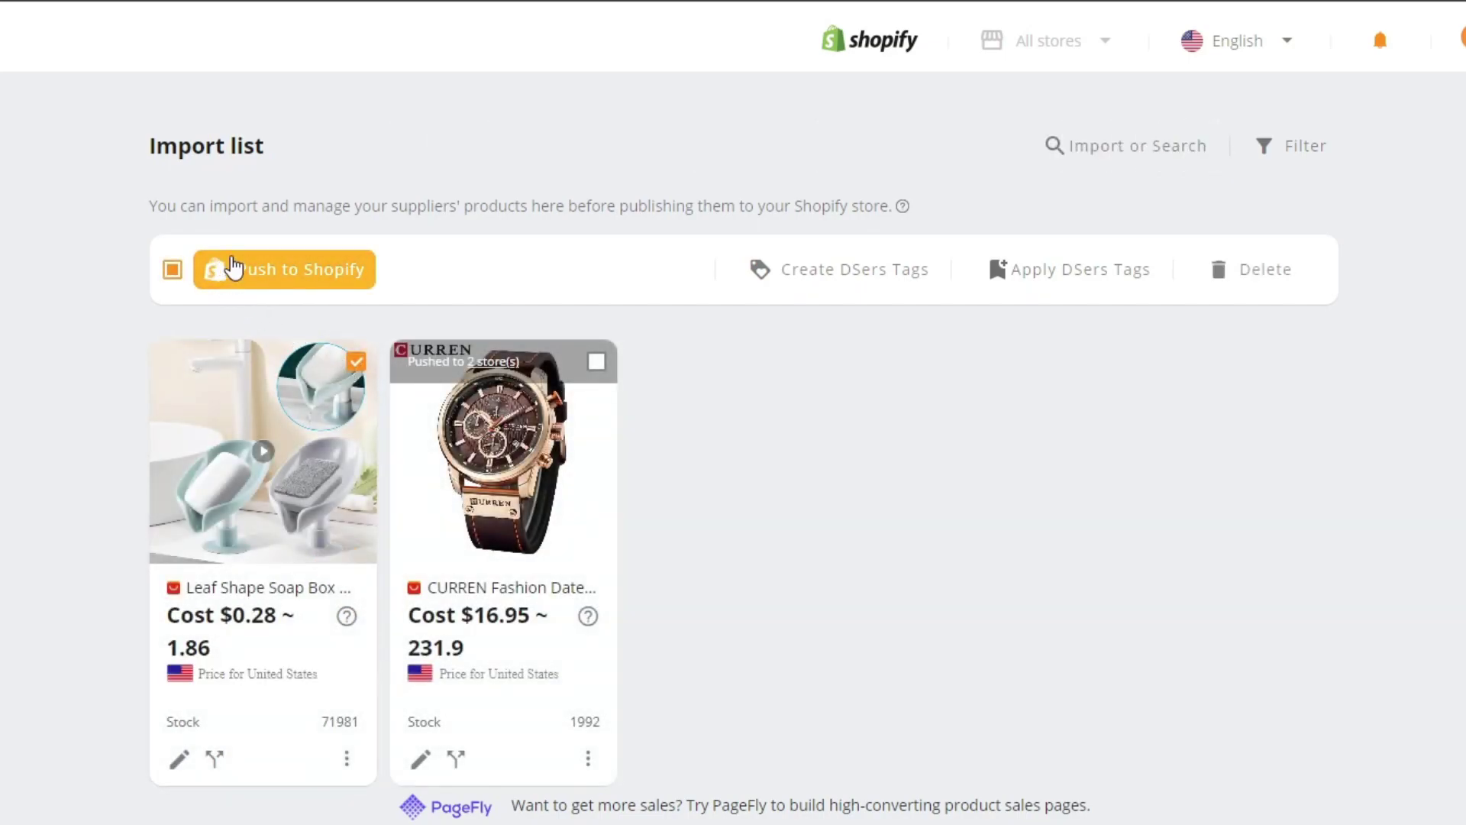
left_click(220, 272)
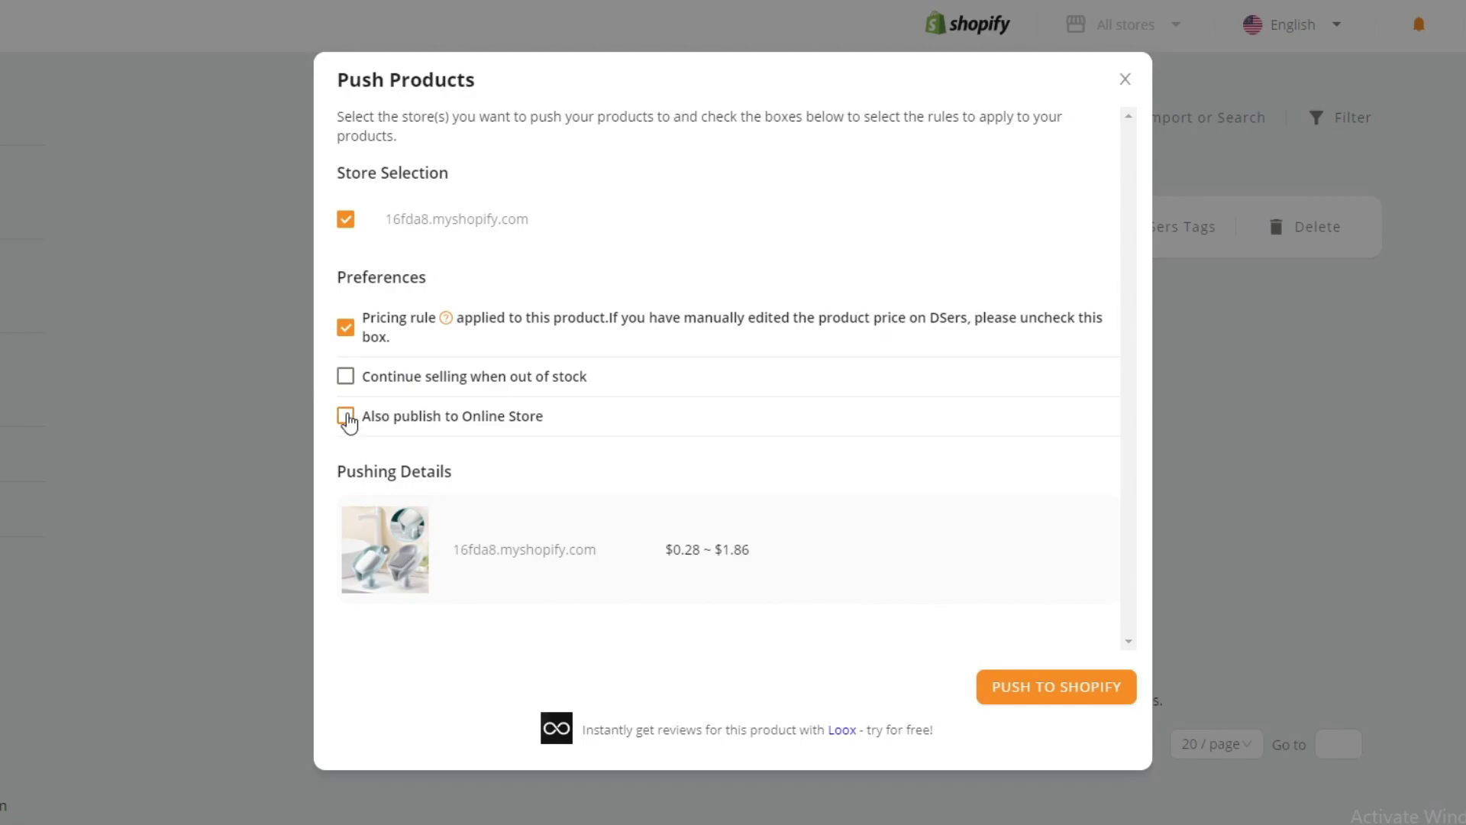
Push the Leaf Shape Soap Box to Shopify, also publishing to Online Store, and confirm it in My Products
left_click(346, 417)
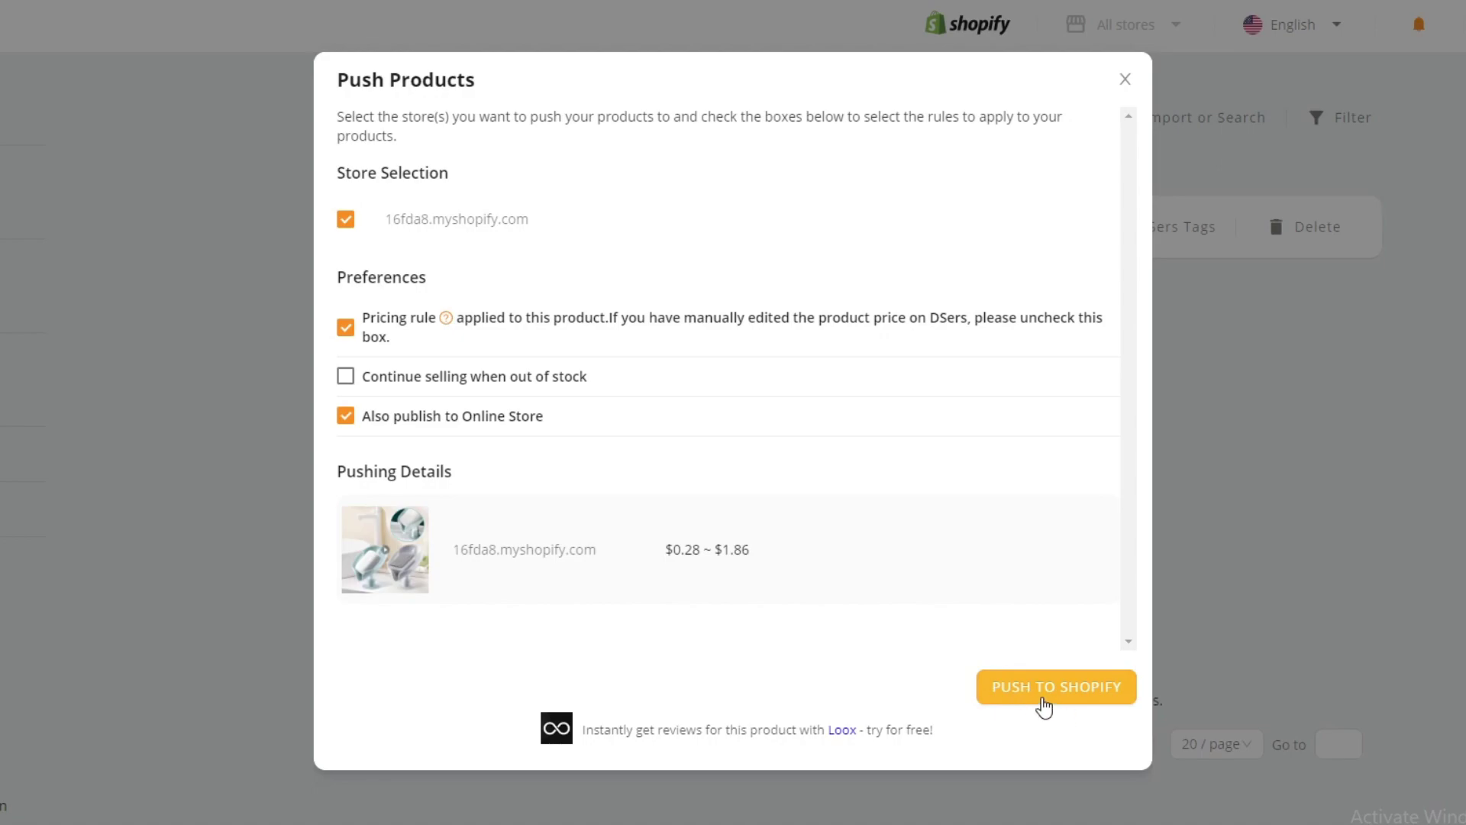
left_click(1040, 700)
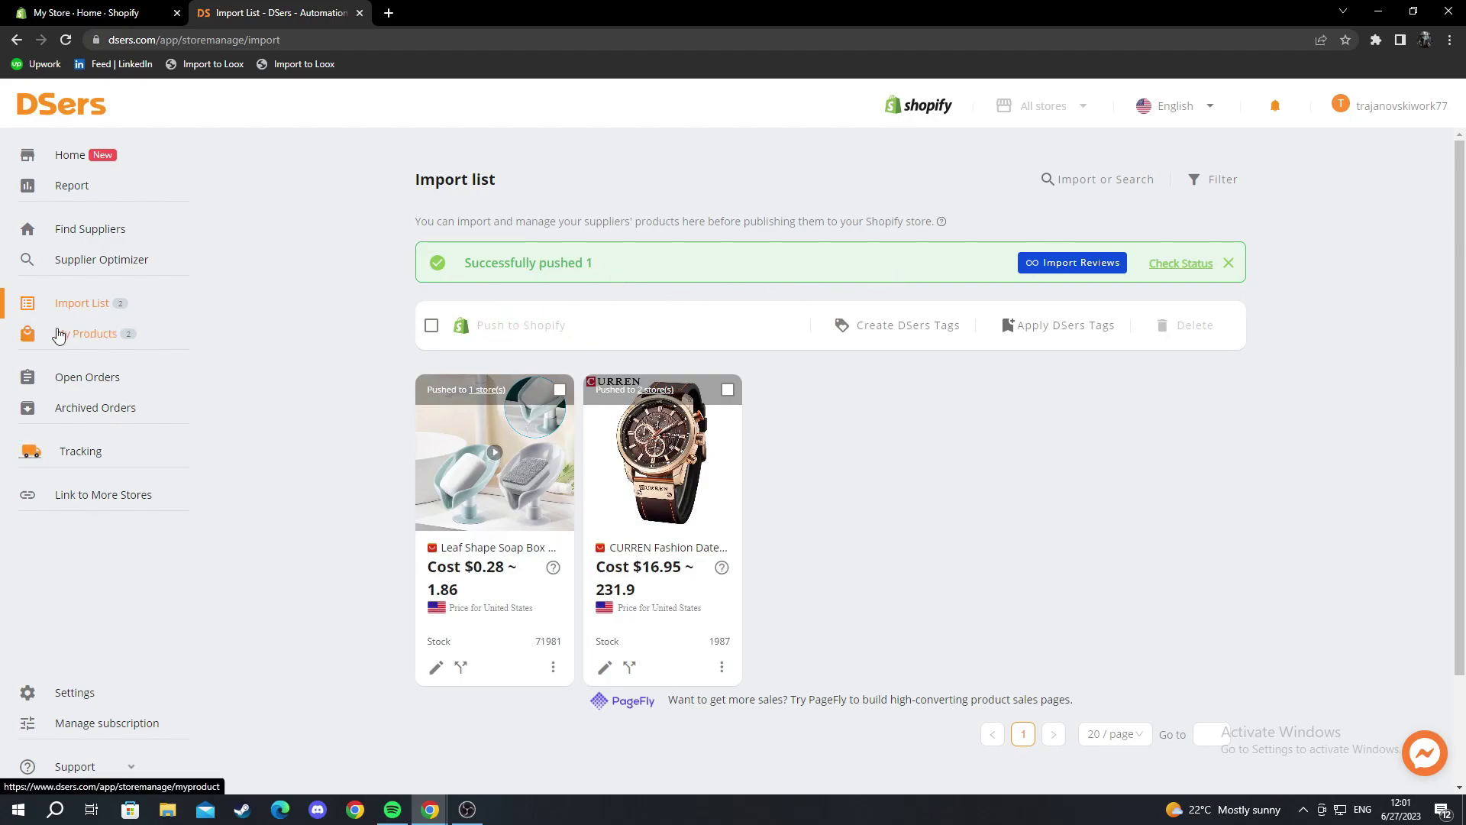
left_click(62, 336)
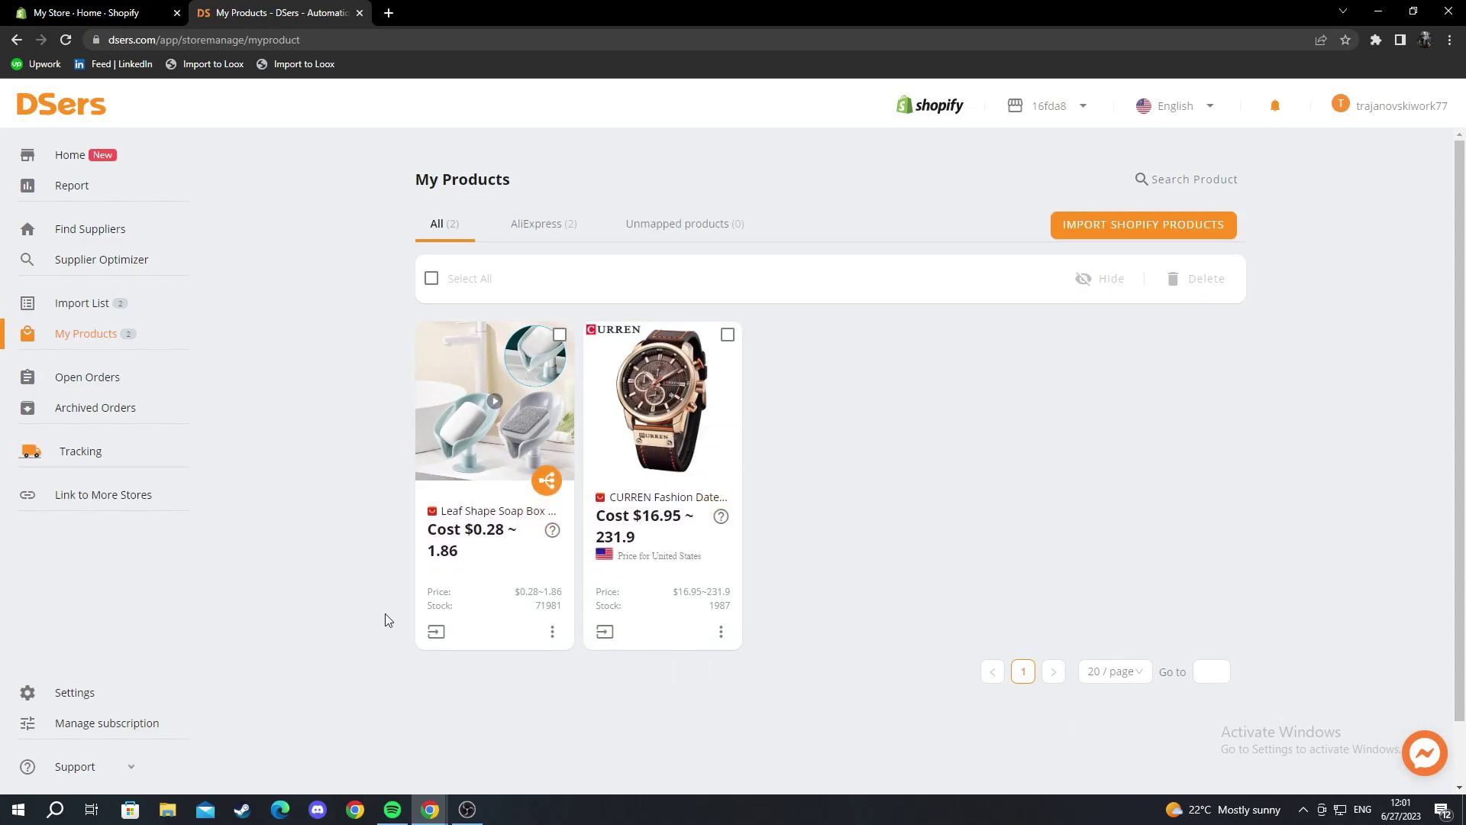
key("ctrl+Tab")
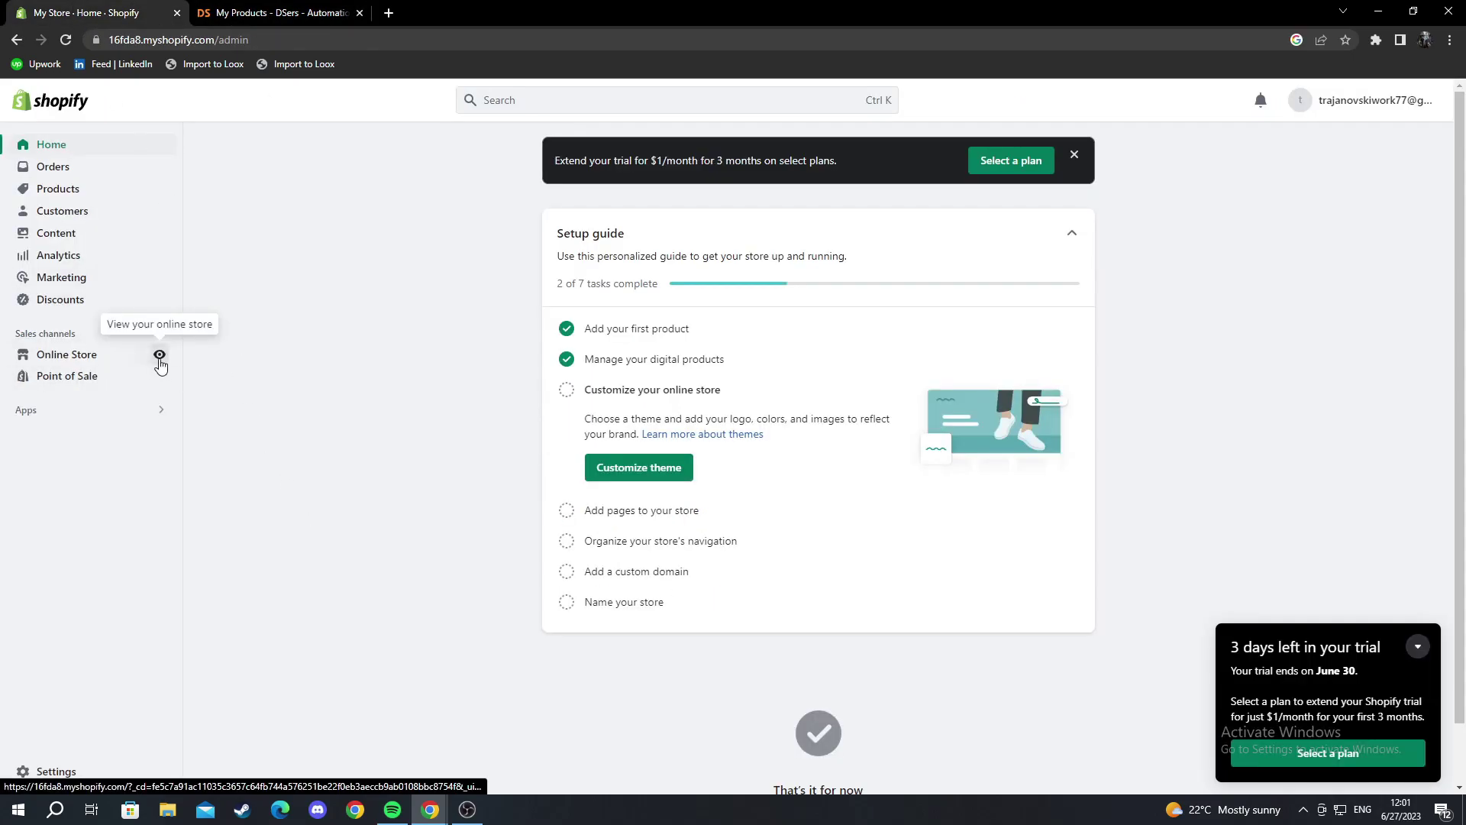
View the live storefront catalog listing the Leaf Shape Soap Box from 0.28 MKD
left_click(159, 356)
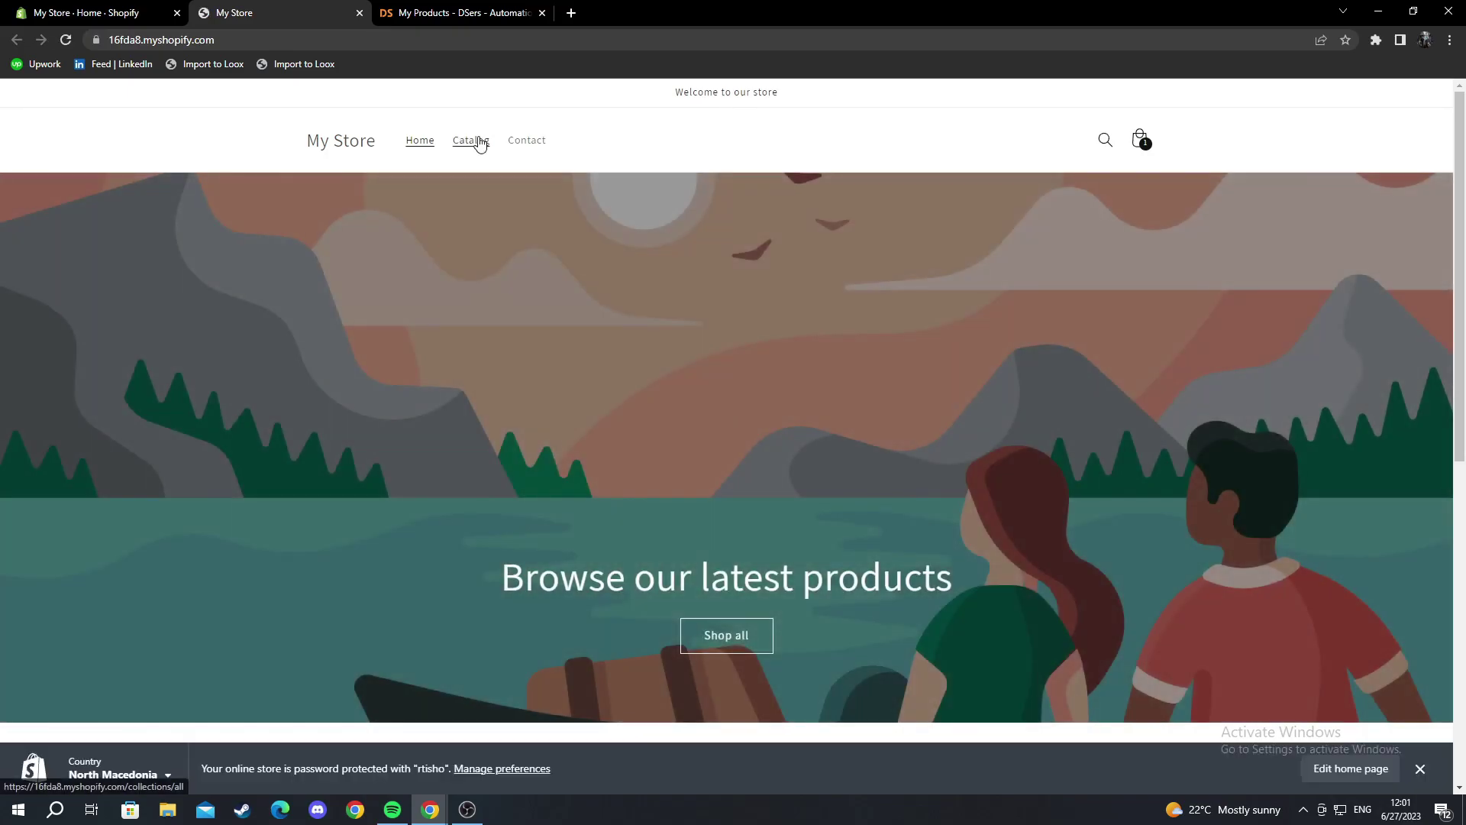
left_click(474, 140)
scroll(651, 372, "down", 1)
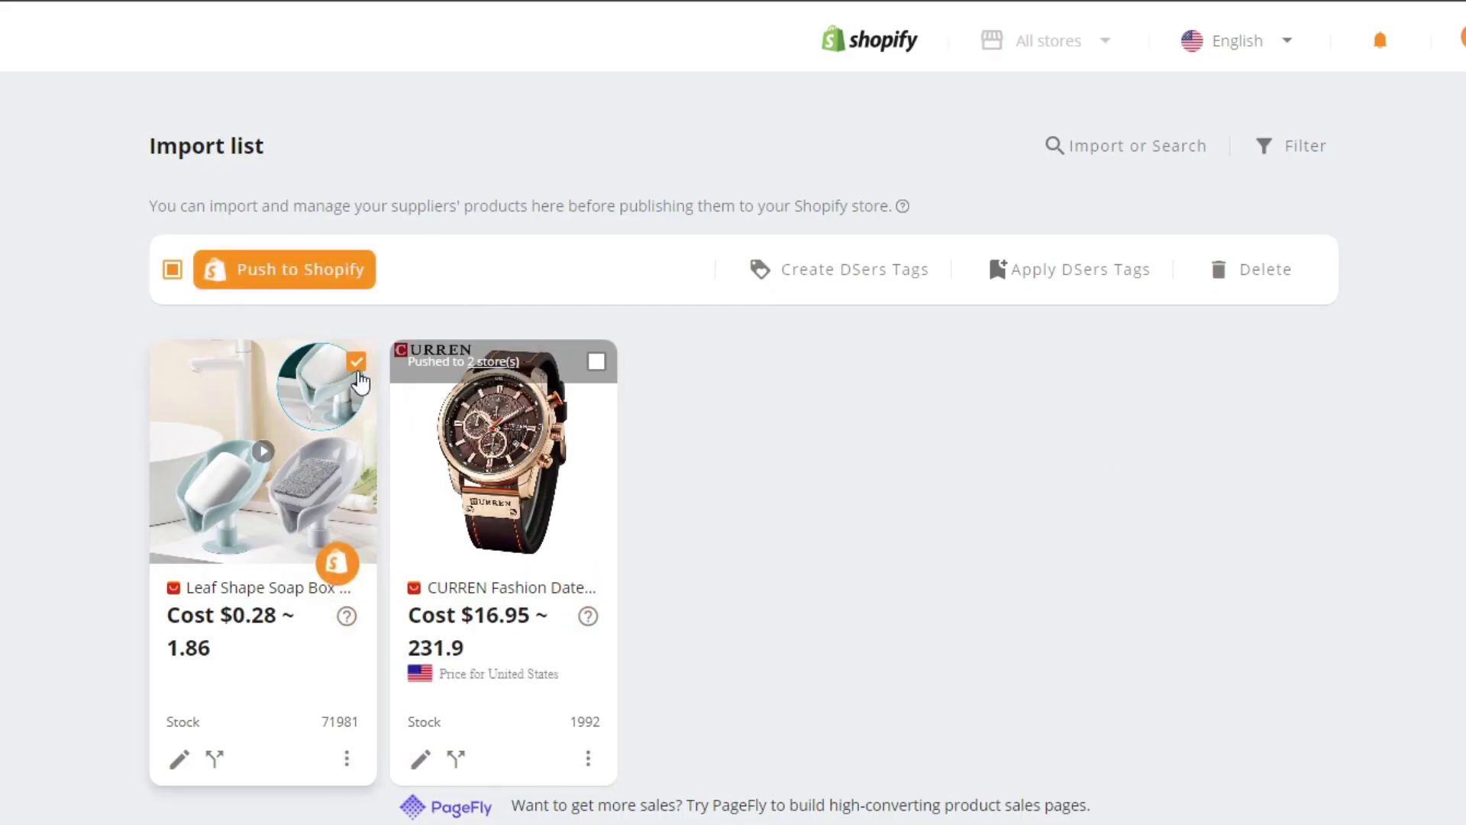
Toggle the soap box and CURREN watch selections in the Import list, ending with the soap box selected
left_click(356, 362)
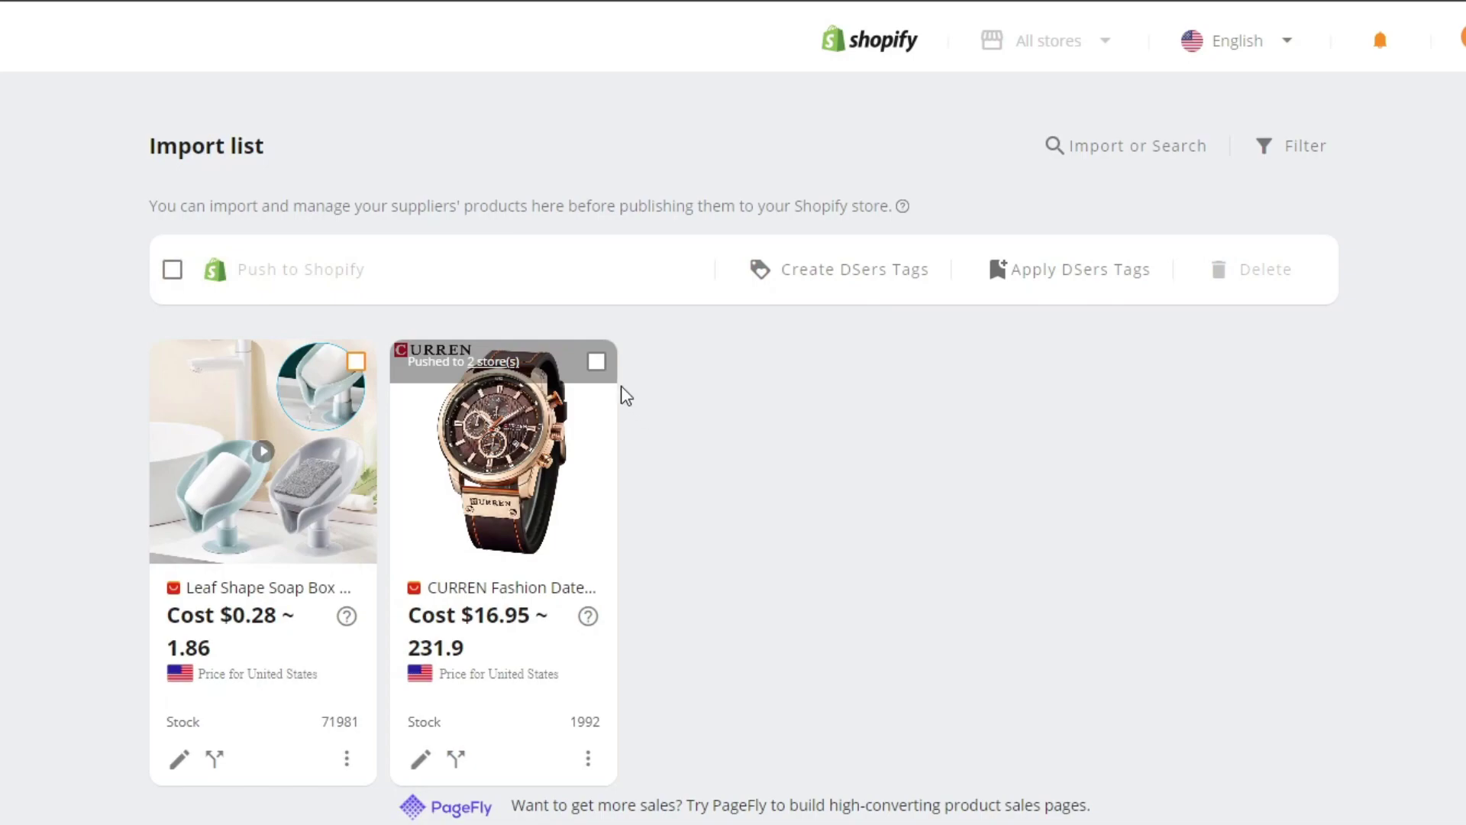
left_click(596, 363)
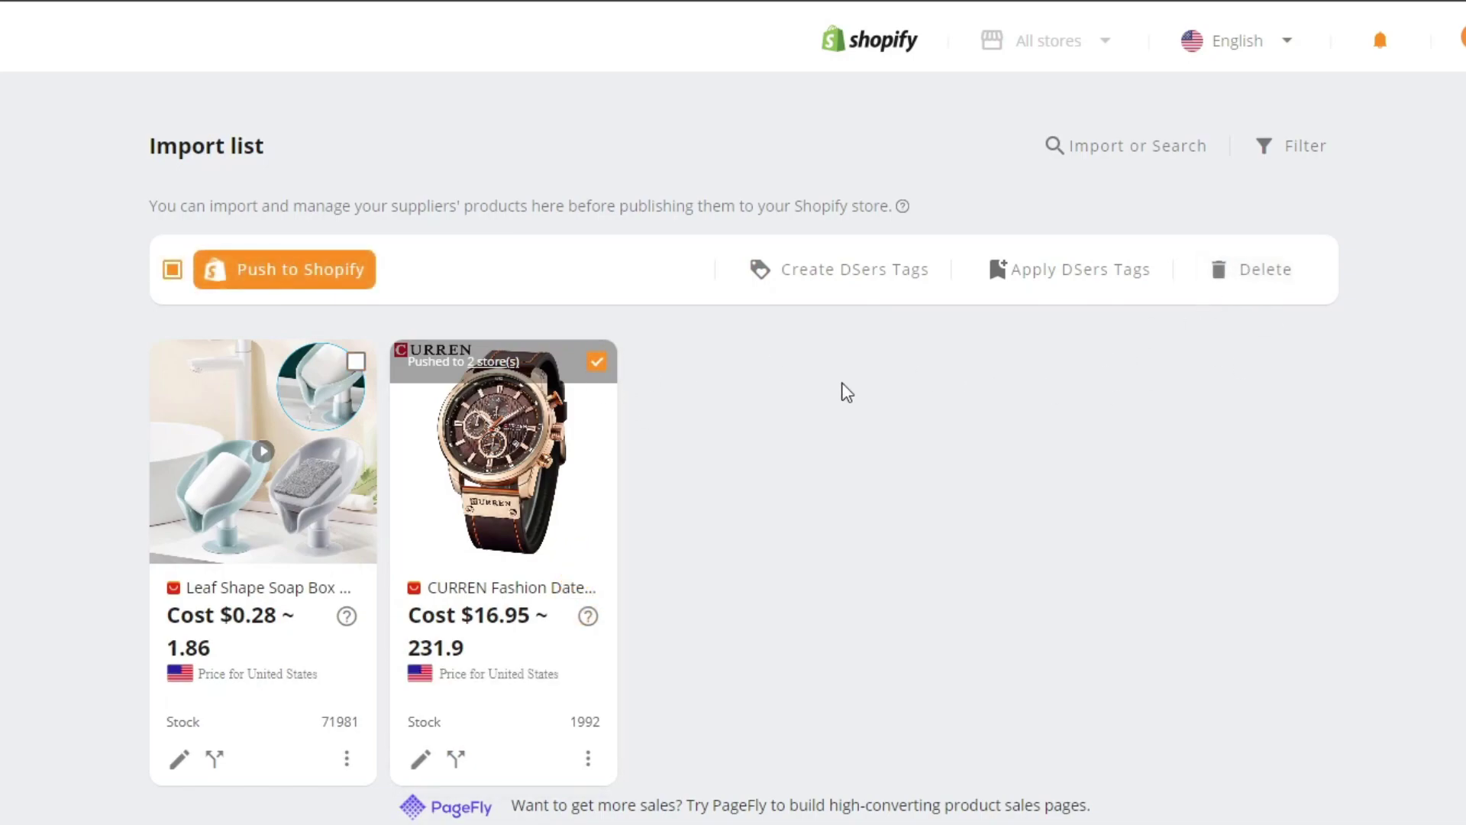
left_click(596, 361)
left_click(356, 365)
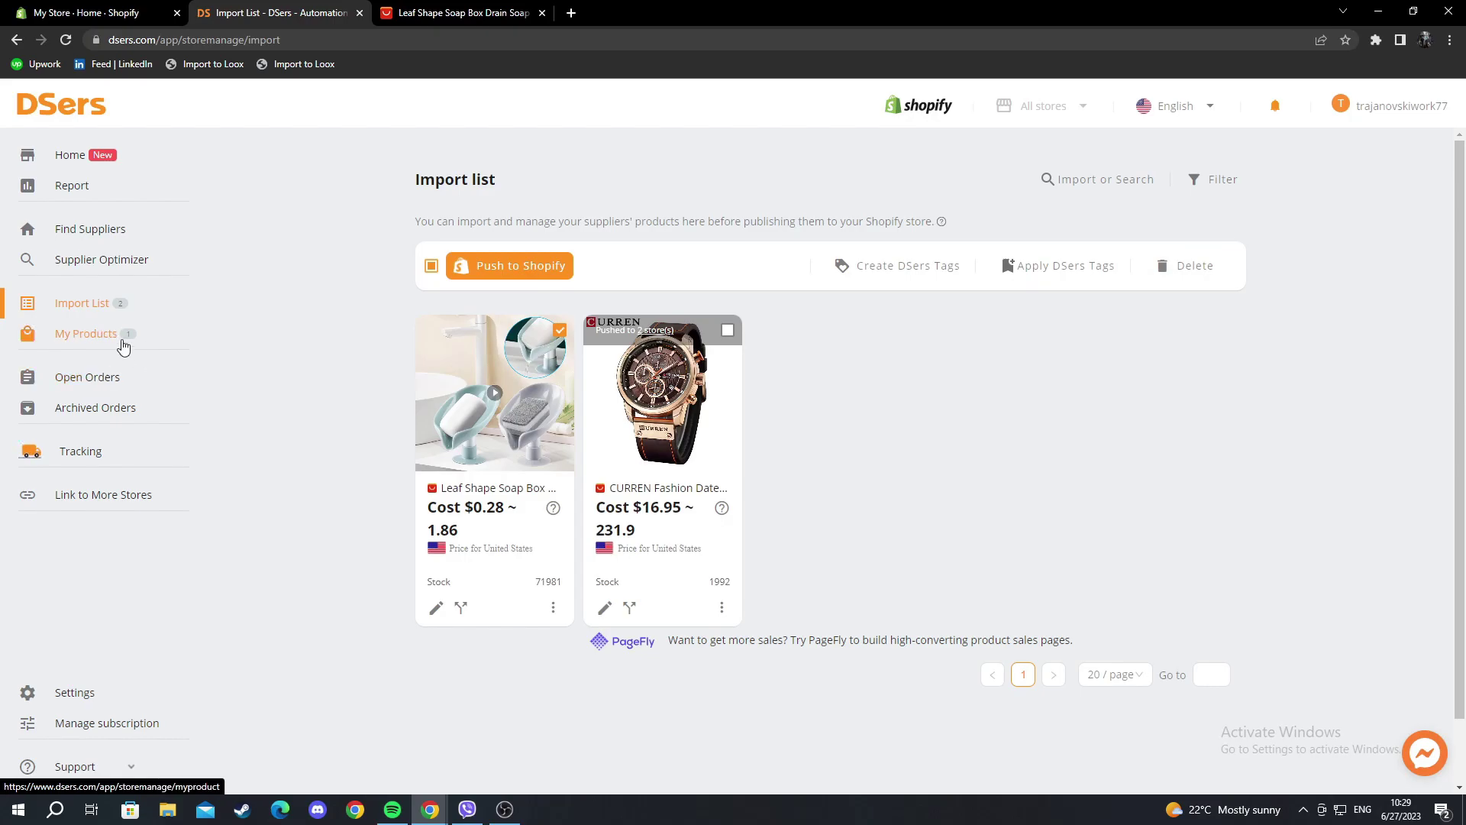
On My Products, switch from the AliExpress filter to the All tab to list every supplier's products
left_click(123, 346)
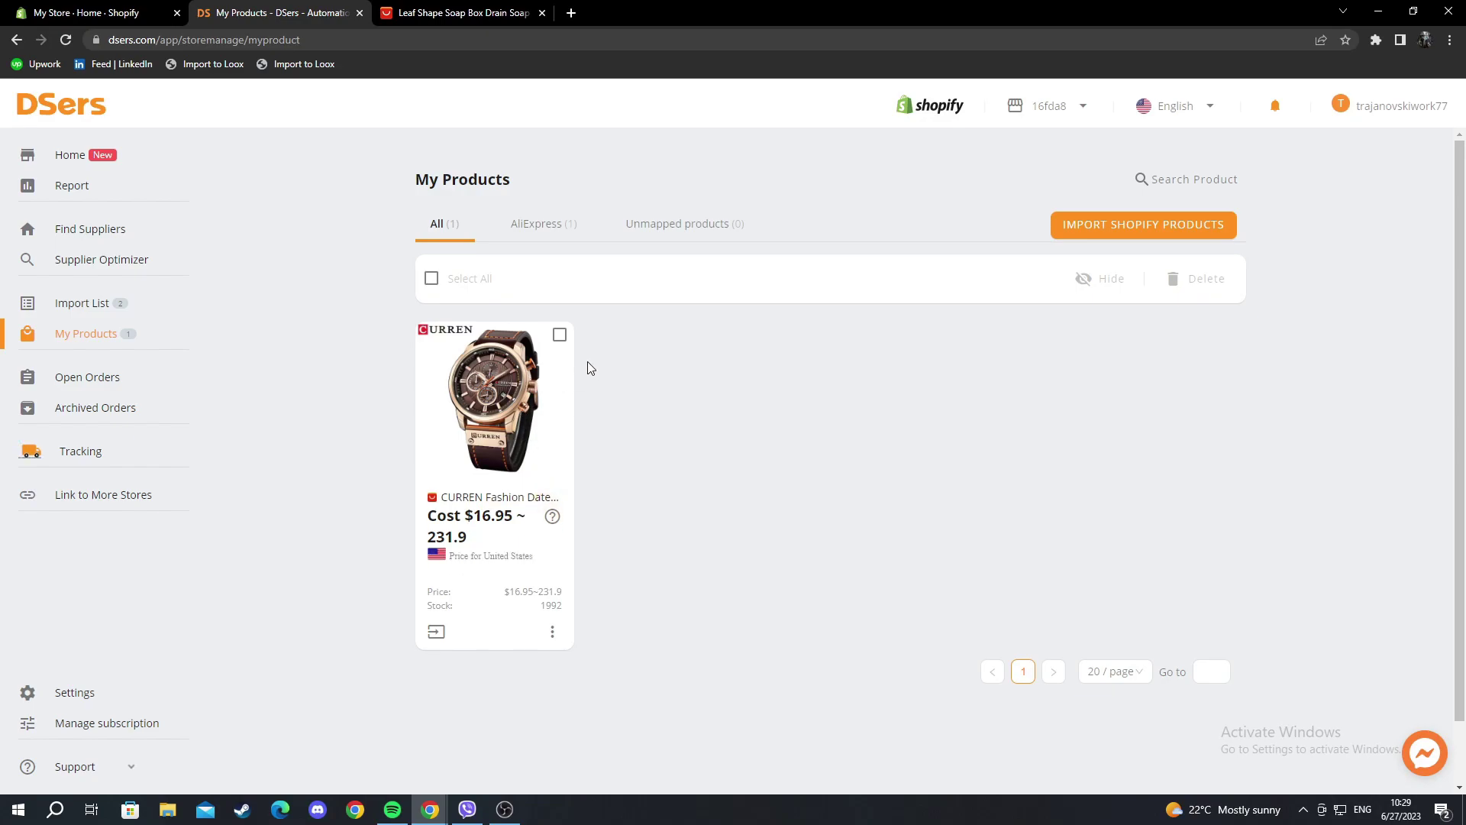
left_click(540, 241)
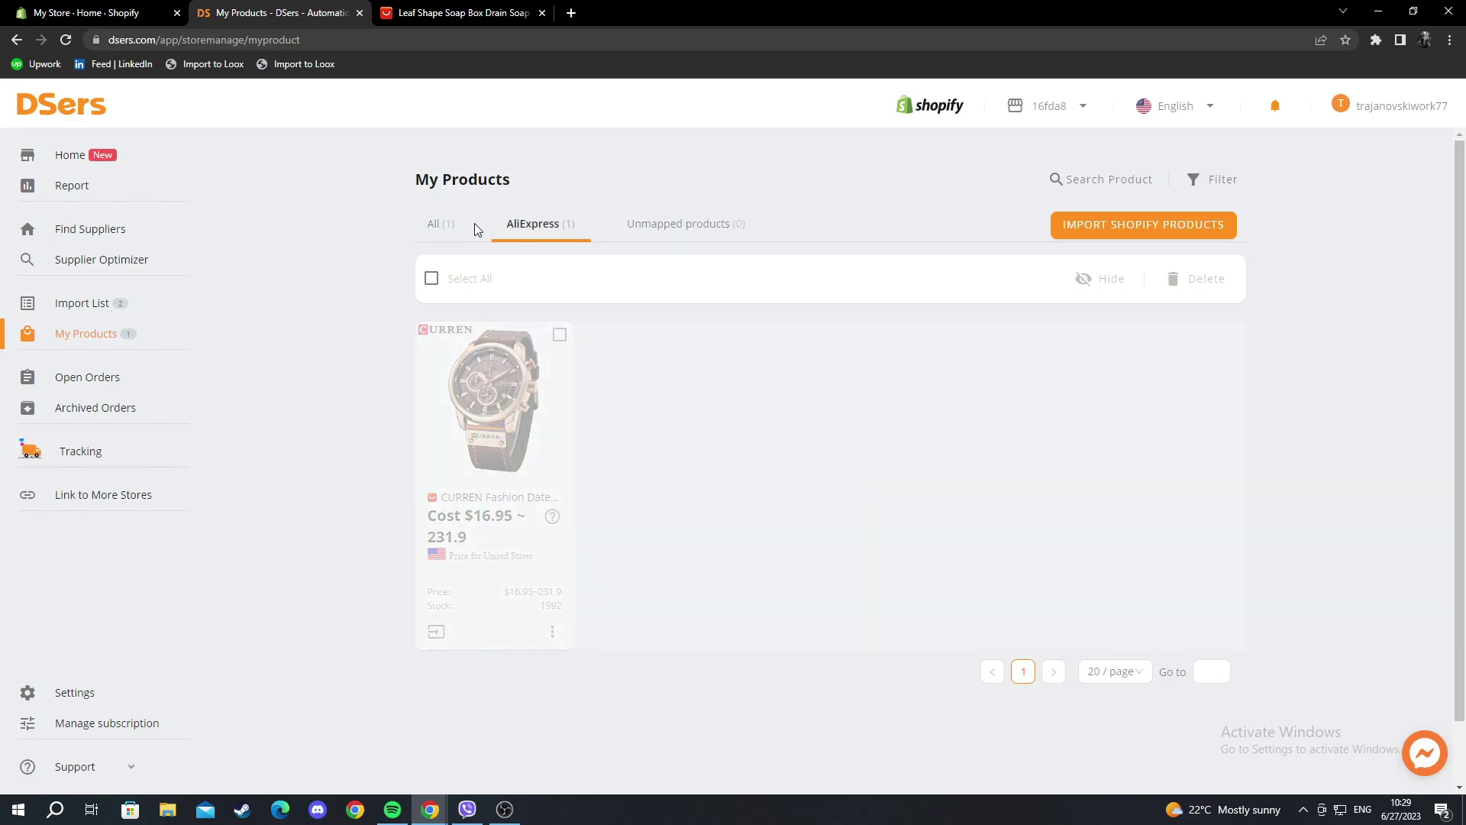
left_click(434, 223)
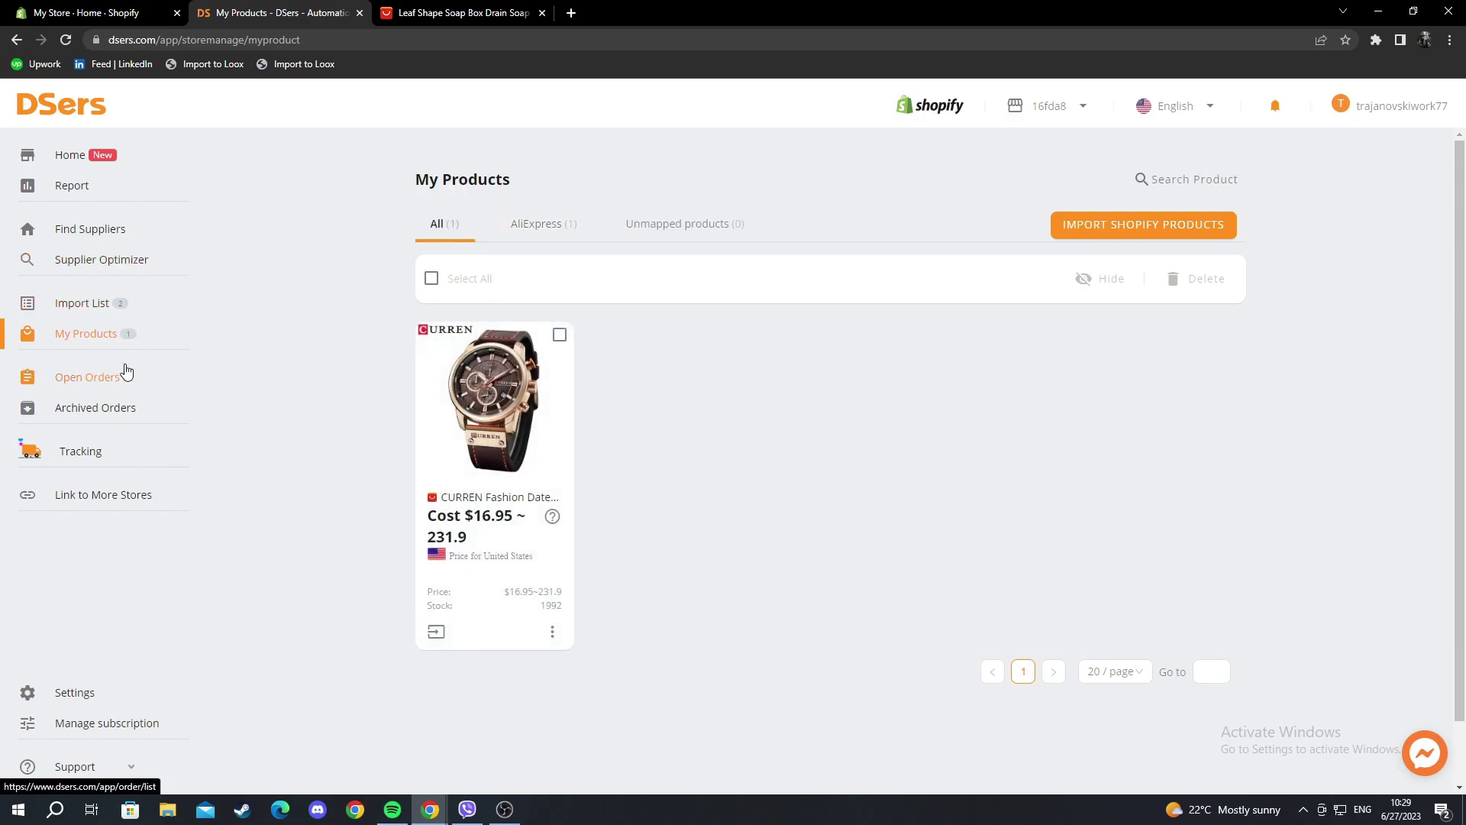
Check the Pending, Awaiting order, Awaiting payment, Awaiting shipment and Awaiting fulfillment tabs in Open Orders
left_click(103, 390)
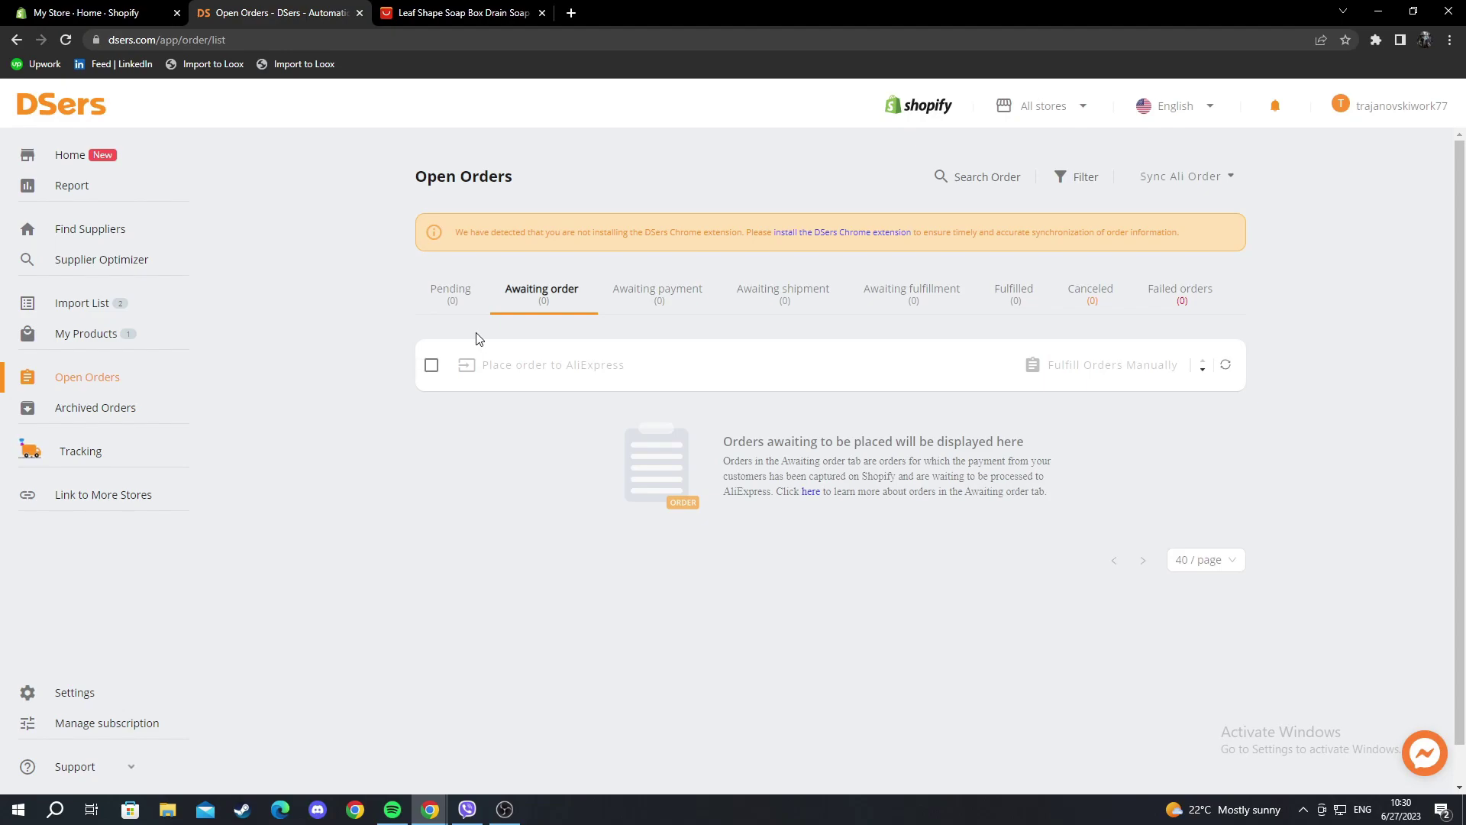
left_click(465, 313)
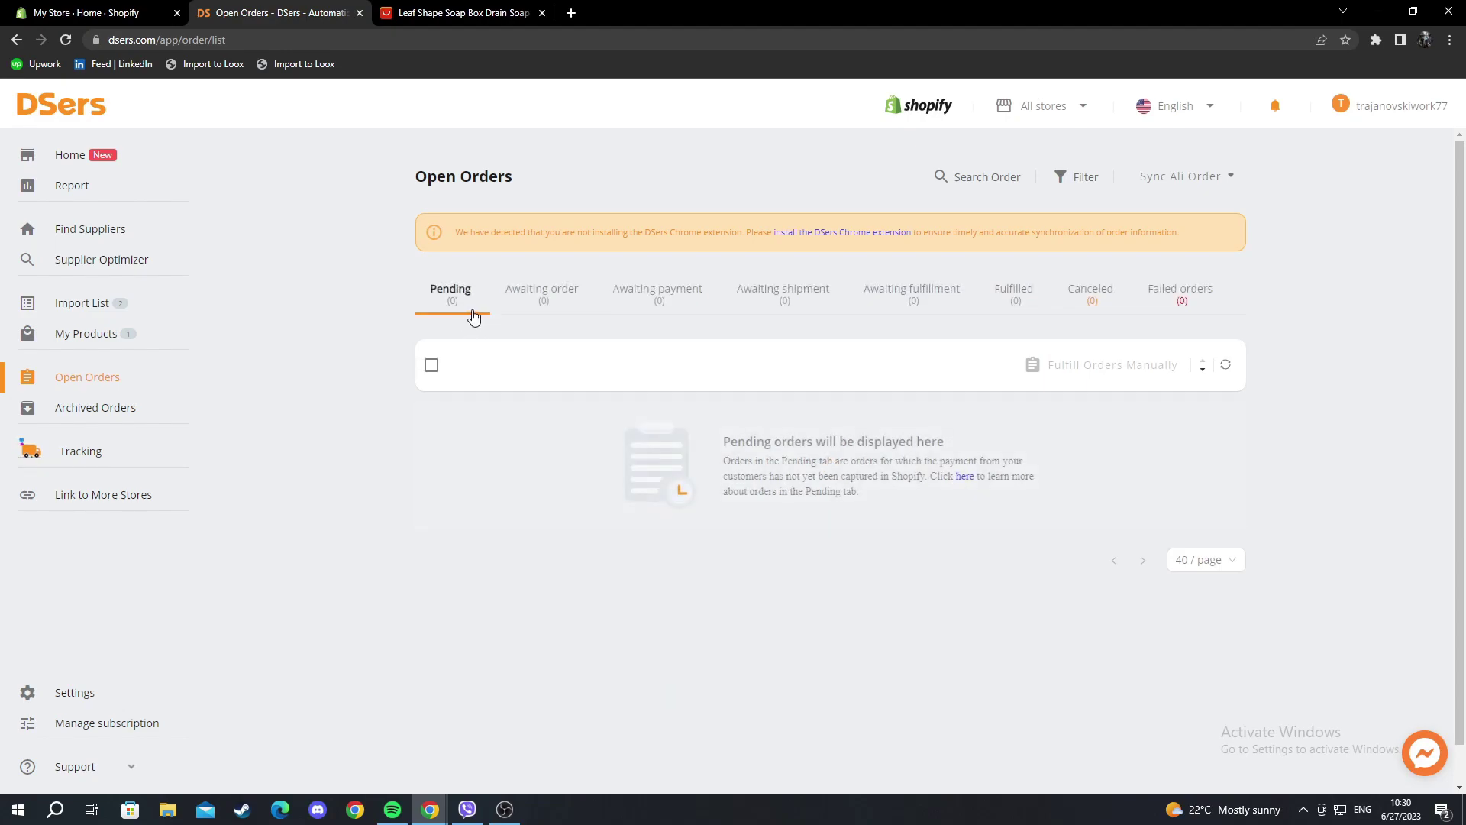
left_click(529, 302)
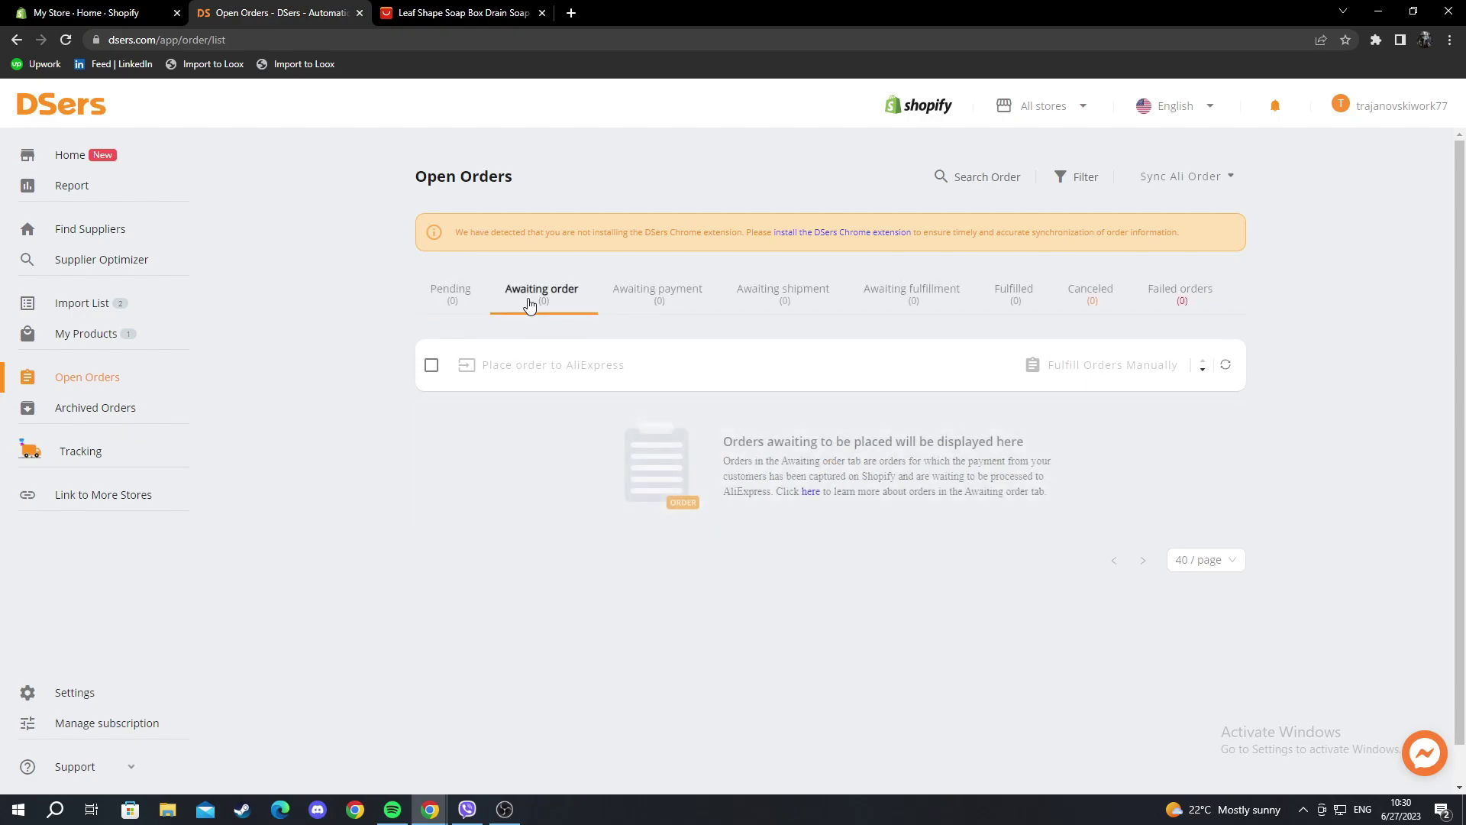
left_click(653, 302)
left_click(812, 301)
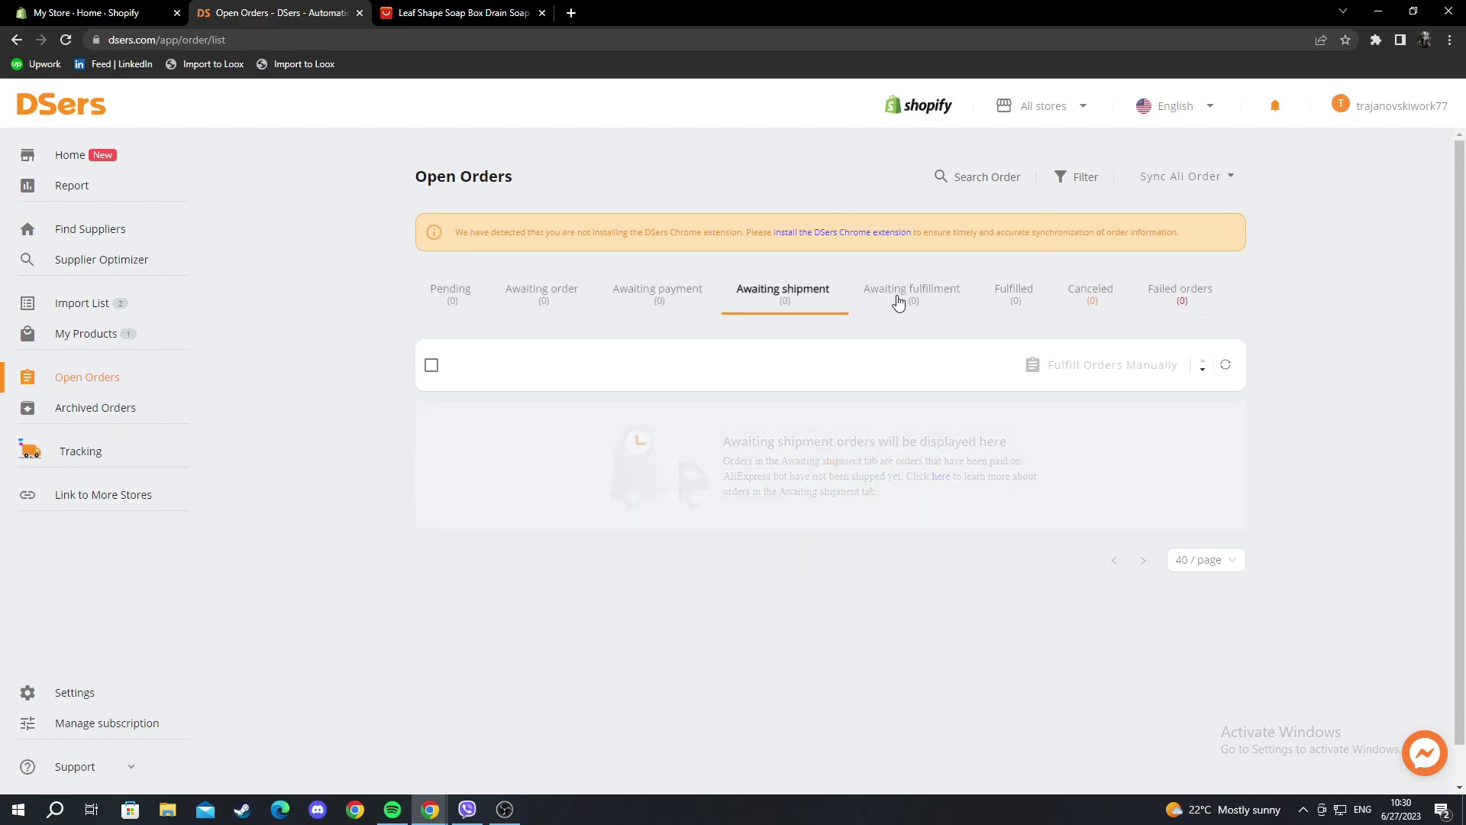
left_click(927, 300)
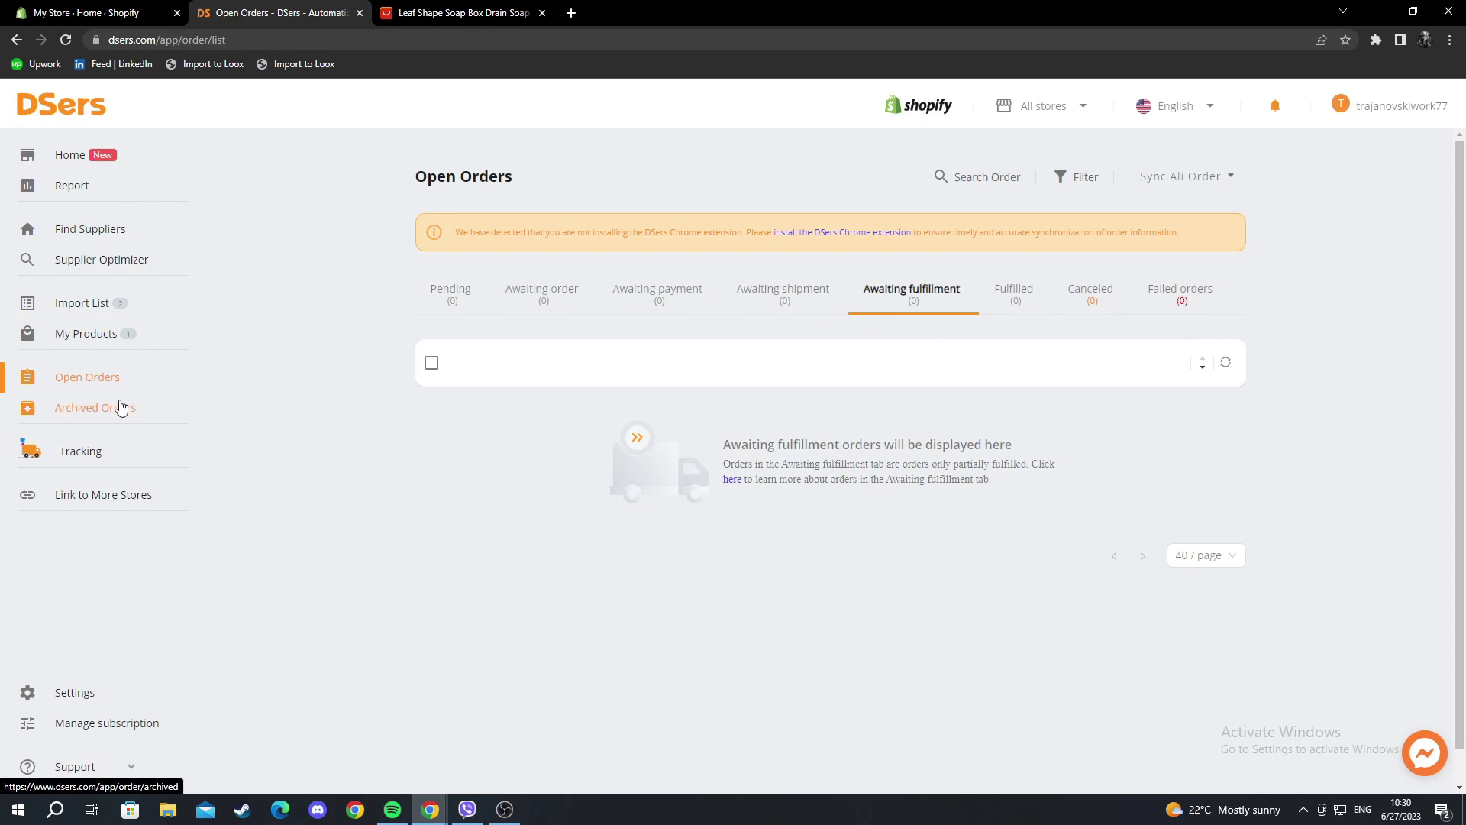
View Archived Orders, then the Tracking overview
left_click(77, 407)
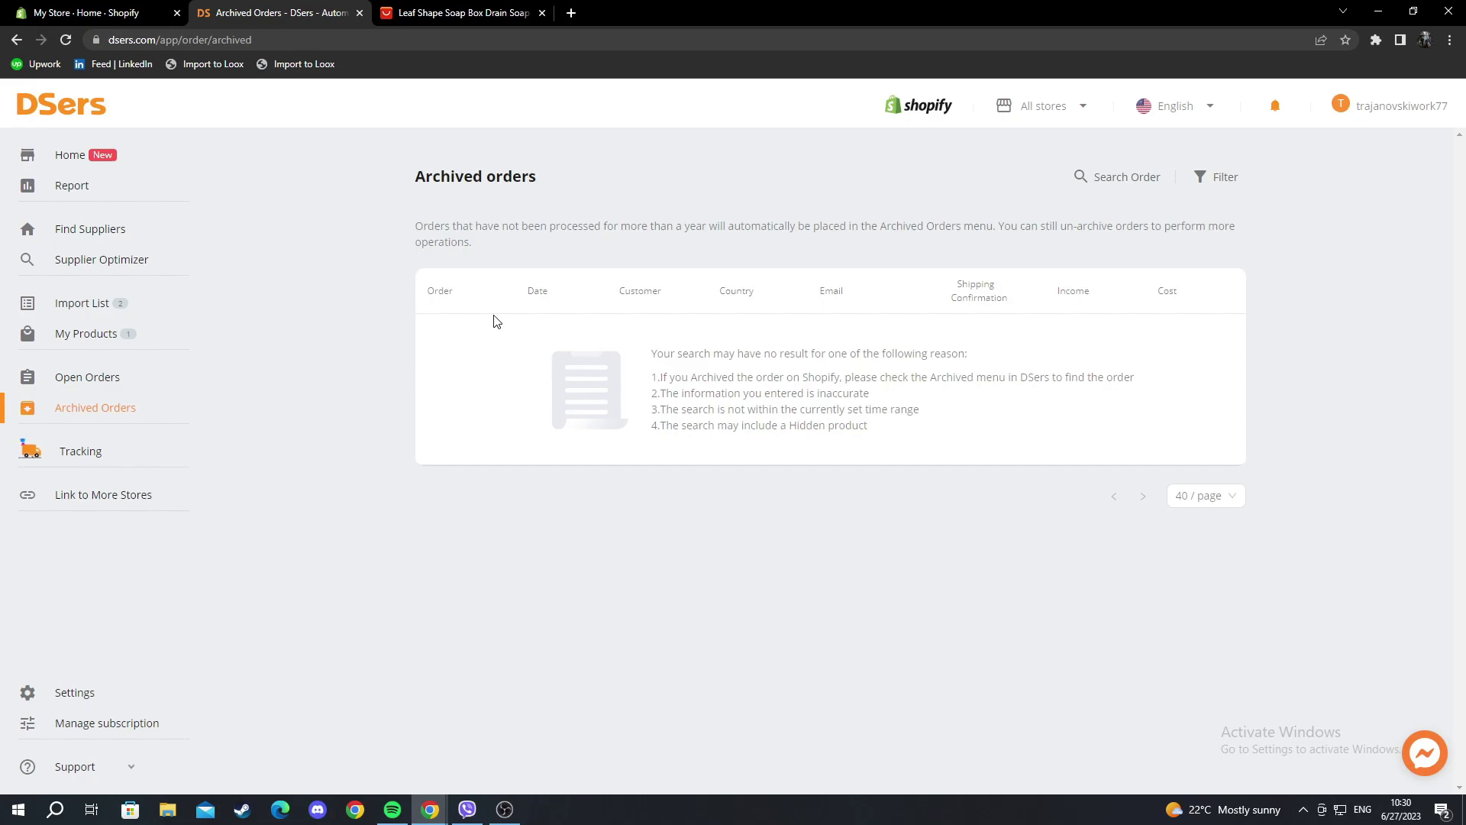
left_click(86, 448)
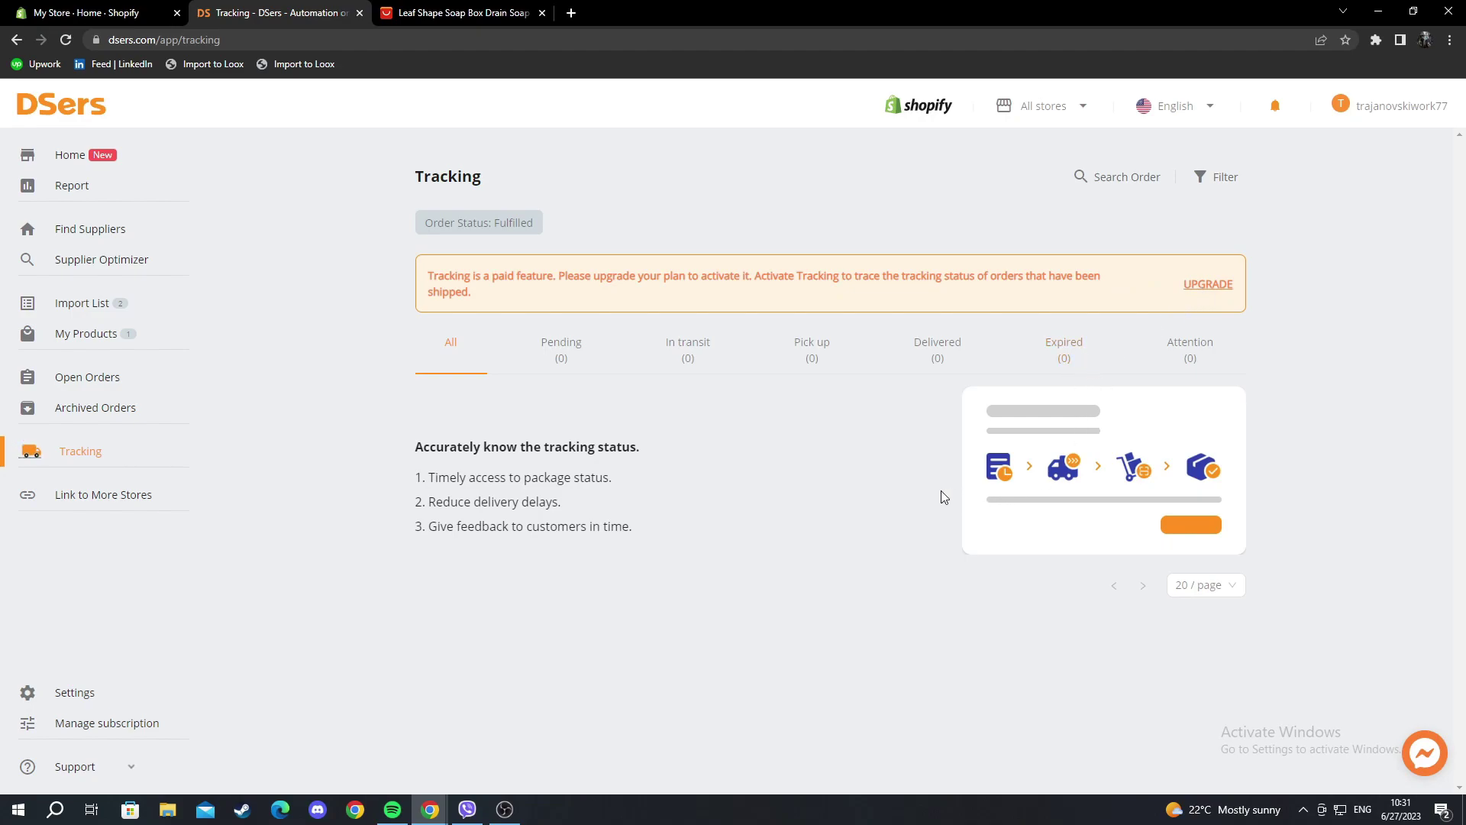
Browse the Settings page and view the Account settings
left_click(76, 693)
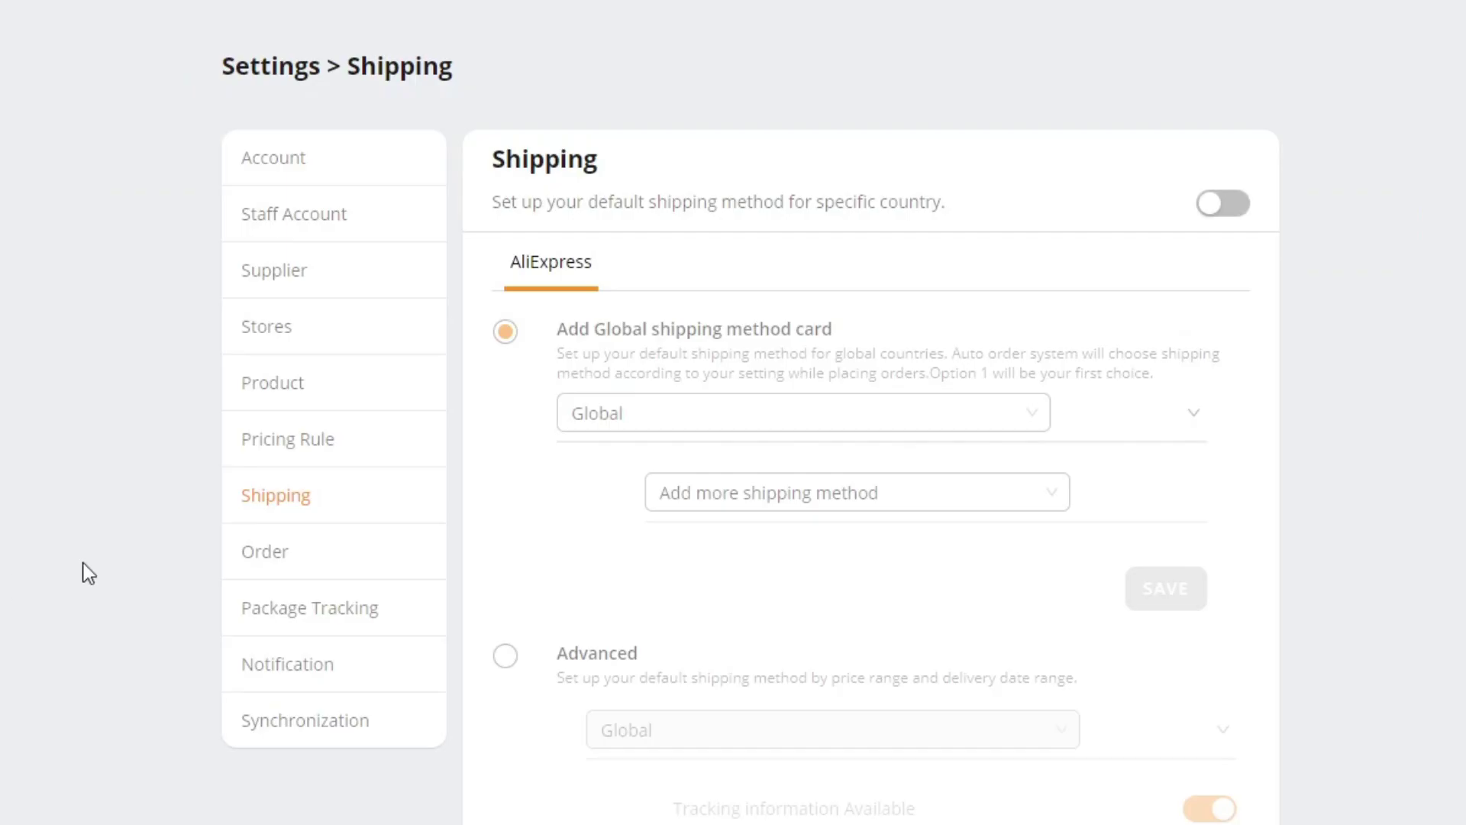
scroll(752, 481, "down", 1)
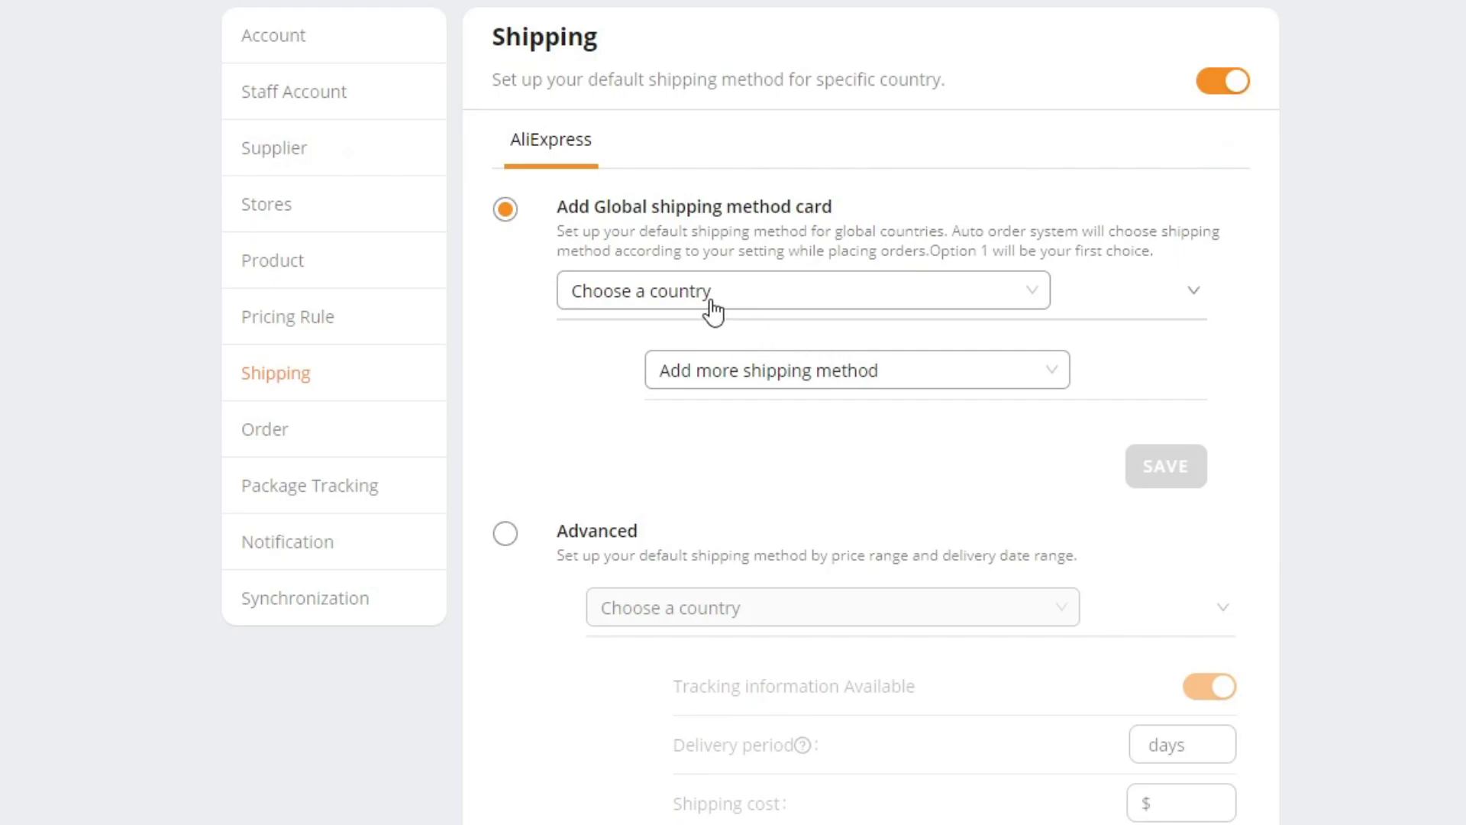
scroll(524, 272, "down", 1)
scroll(524, 272, "up", 2)
left_click(323, 164)
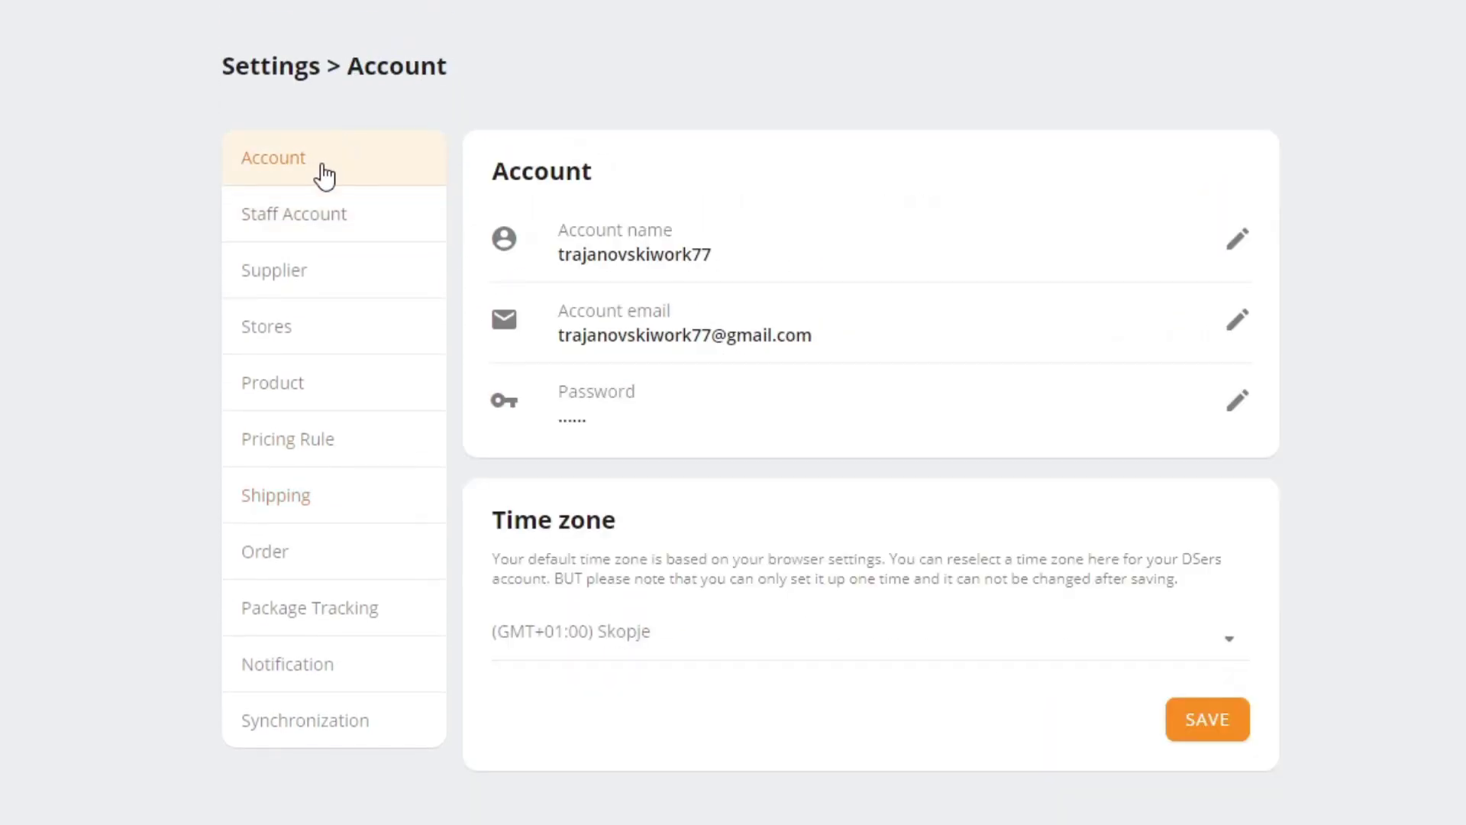
Review the Staff Account, linked AliExpress Supplier, and Stores settings with the available store currencies
left_click(321, 249)
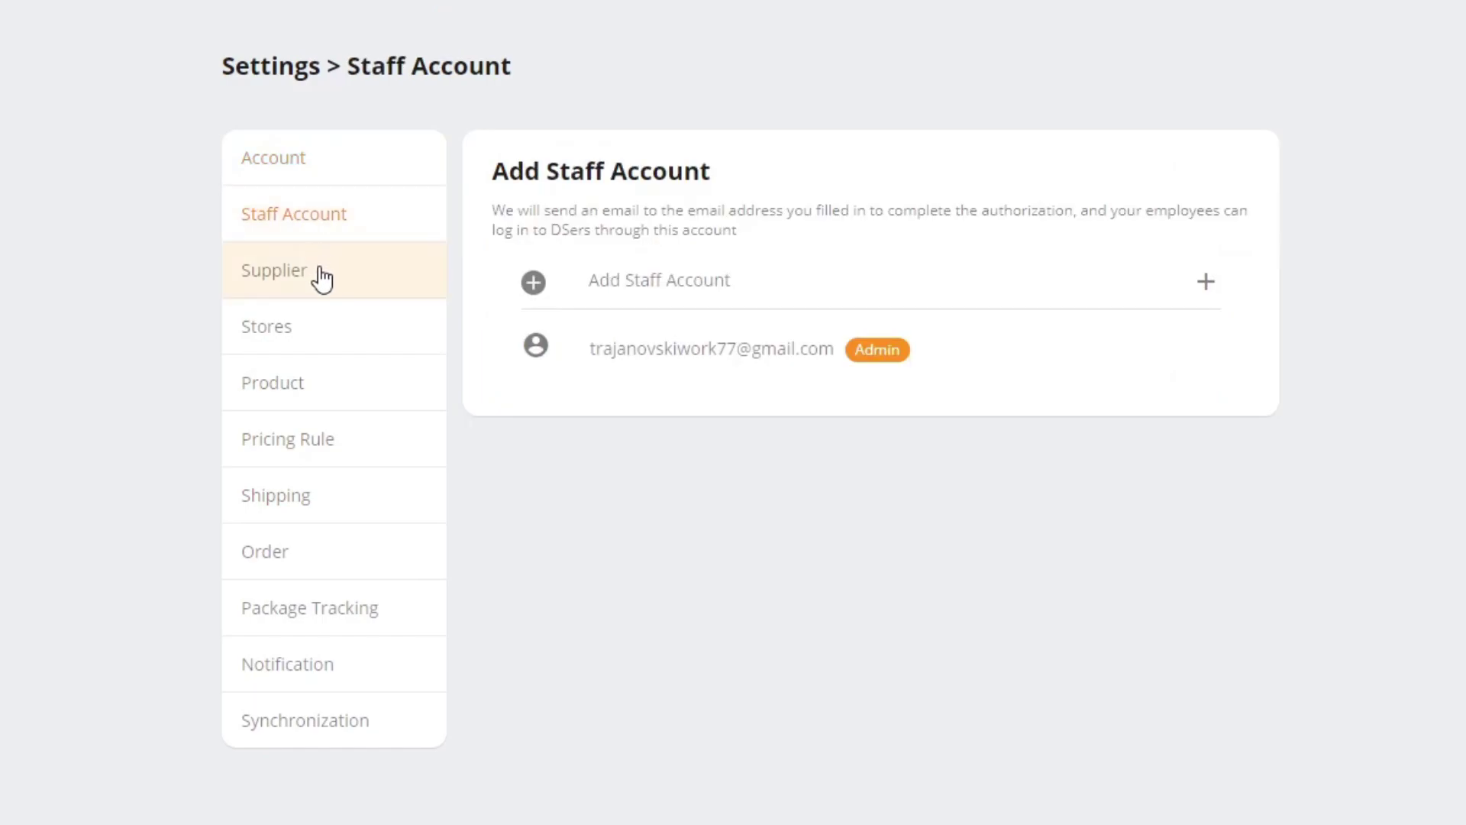
left_click(320, 277)
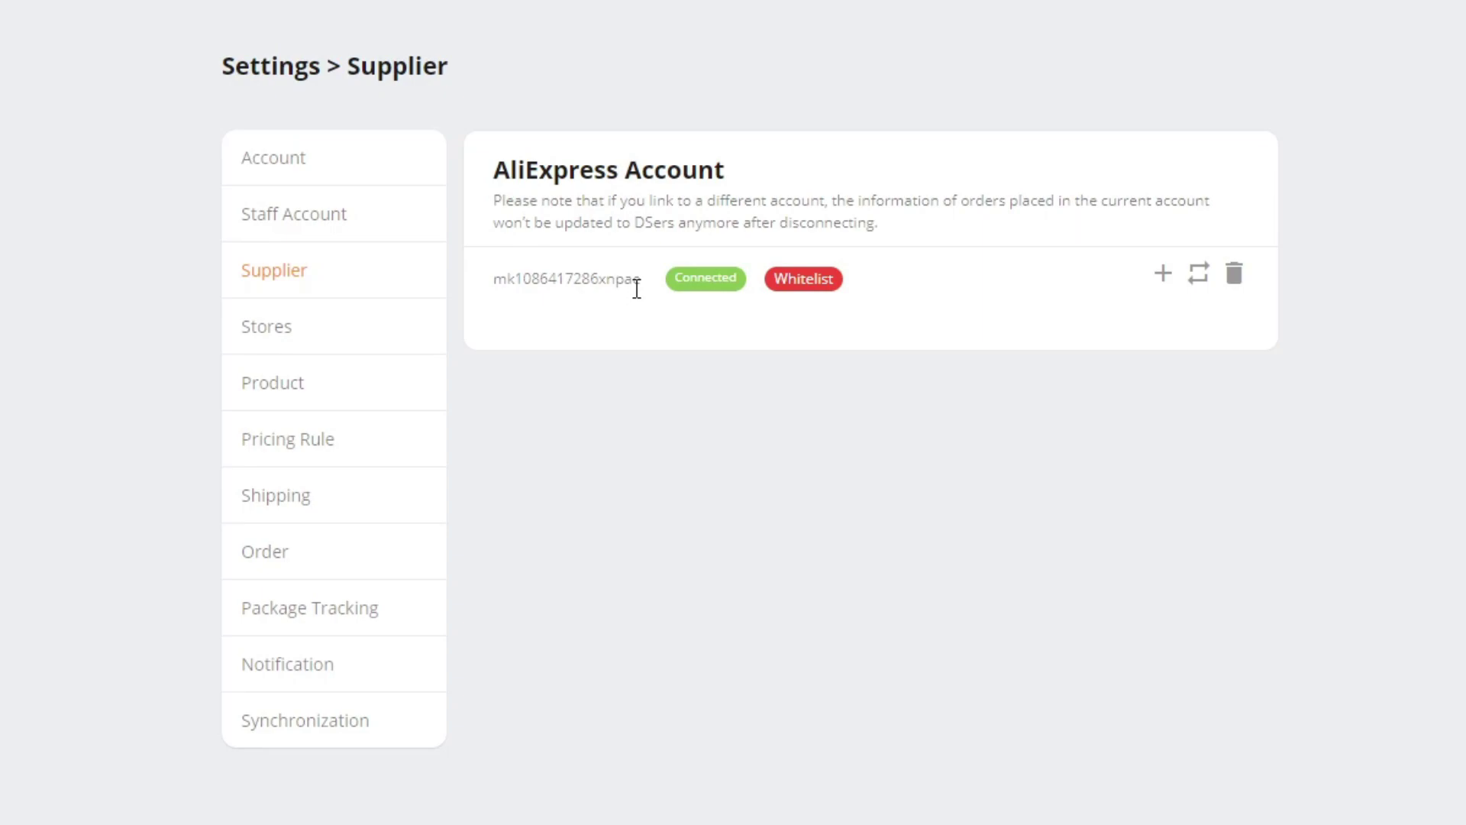
left_click(373, 347)
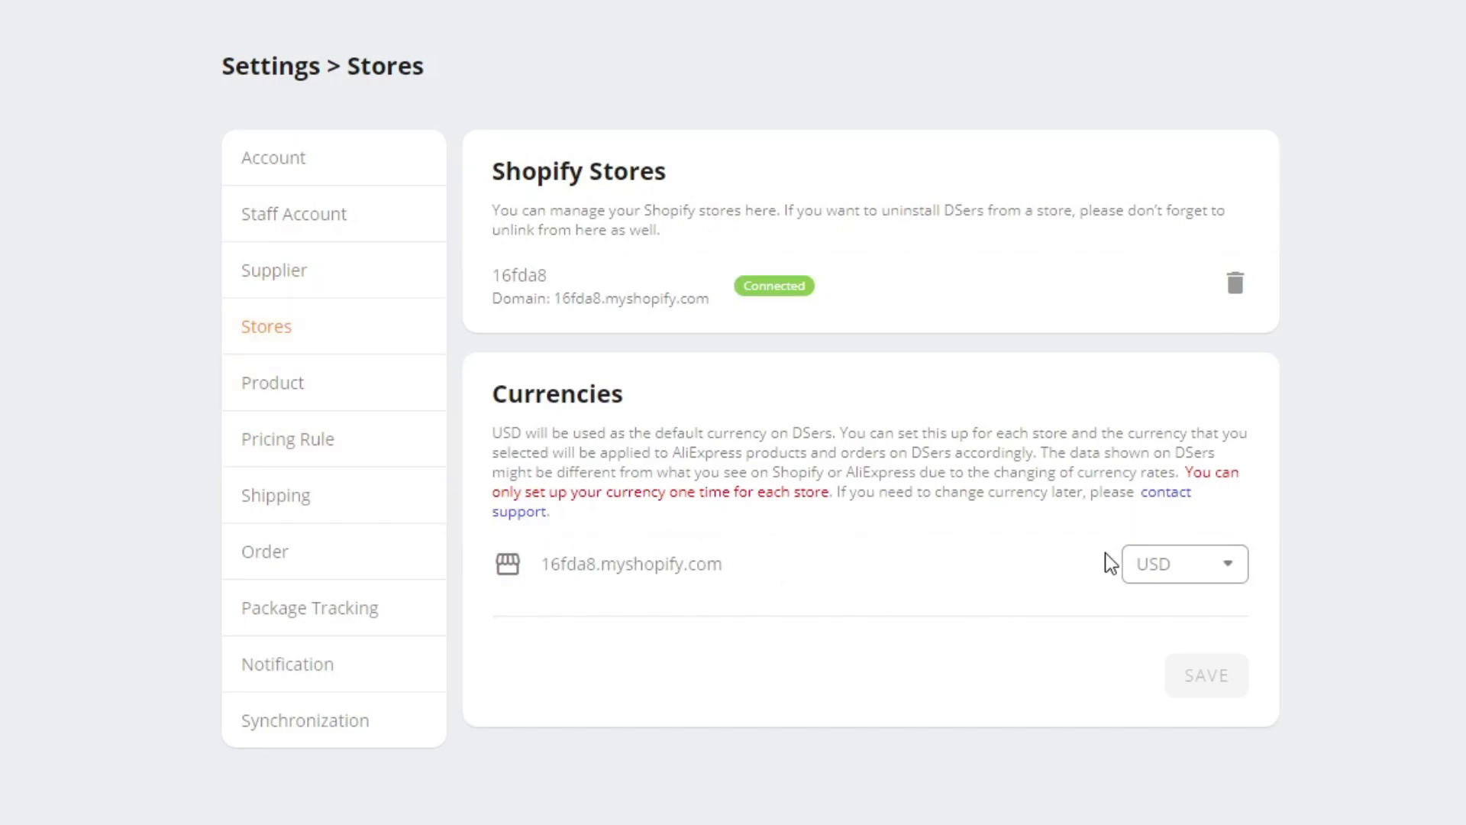
left_click(1154, 578)
Leave the store currency unchanged, browse the Product and Pricing Rule settings, then view Shipping
left_click(1154, 579)
left_click(324, 391)
scroll(596, 409, "down", 3)
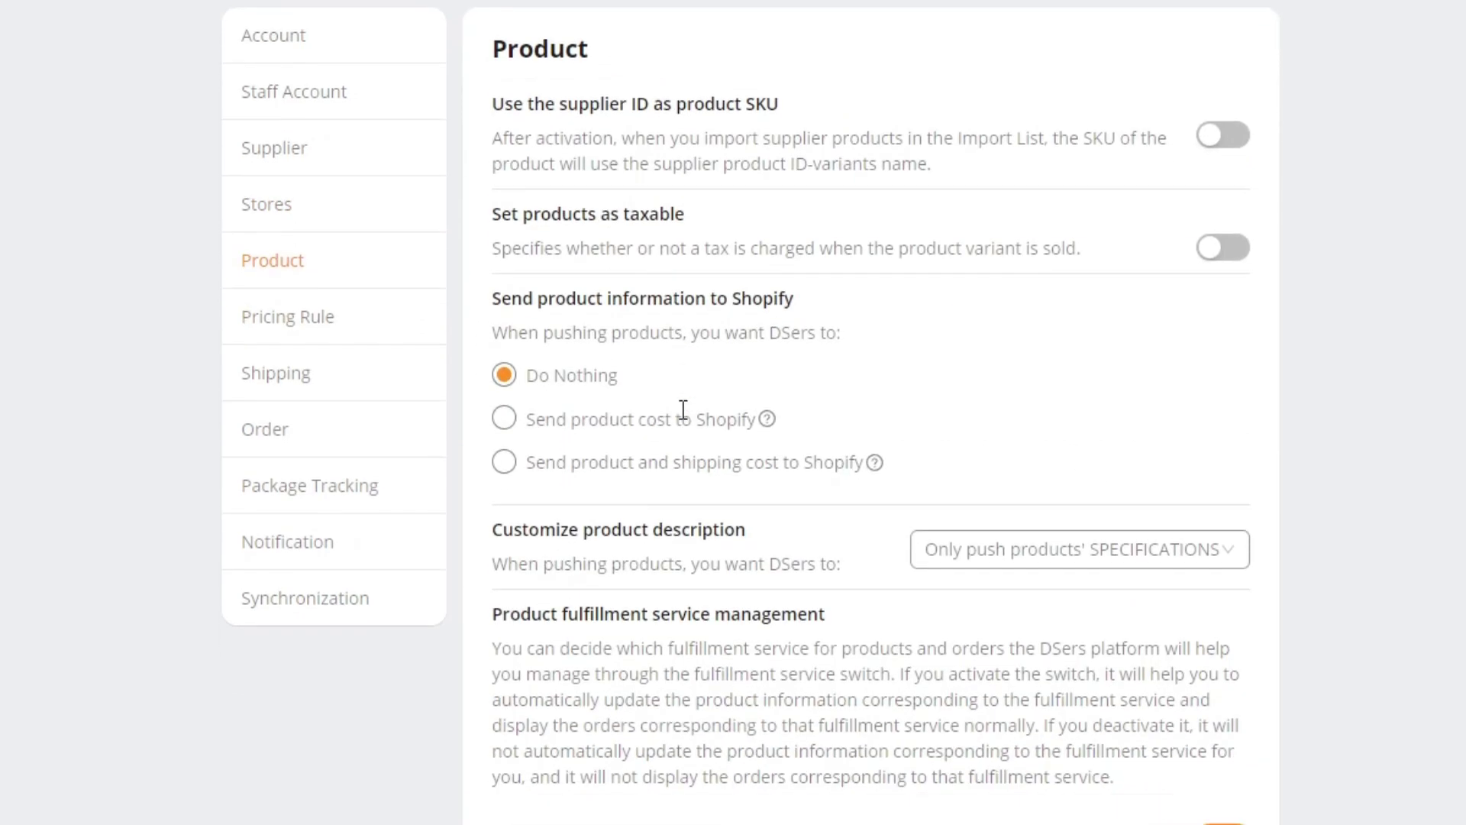
scroll(697, 397, "down", 4)
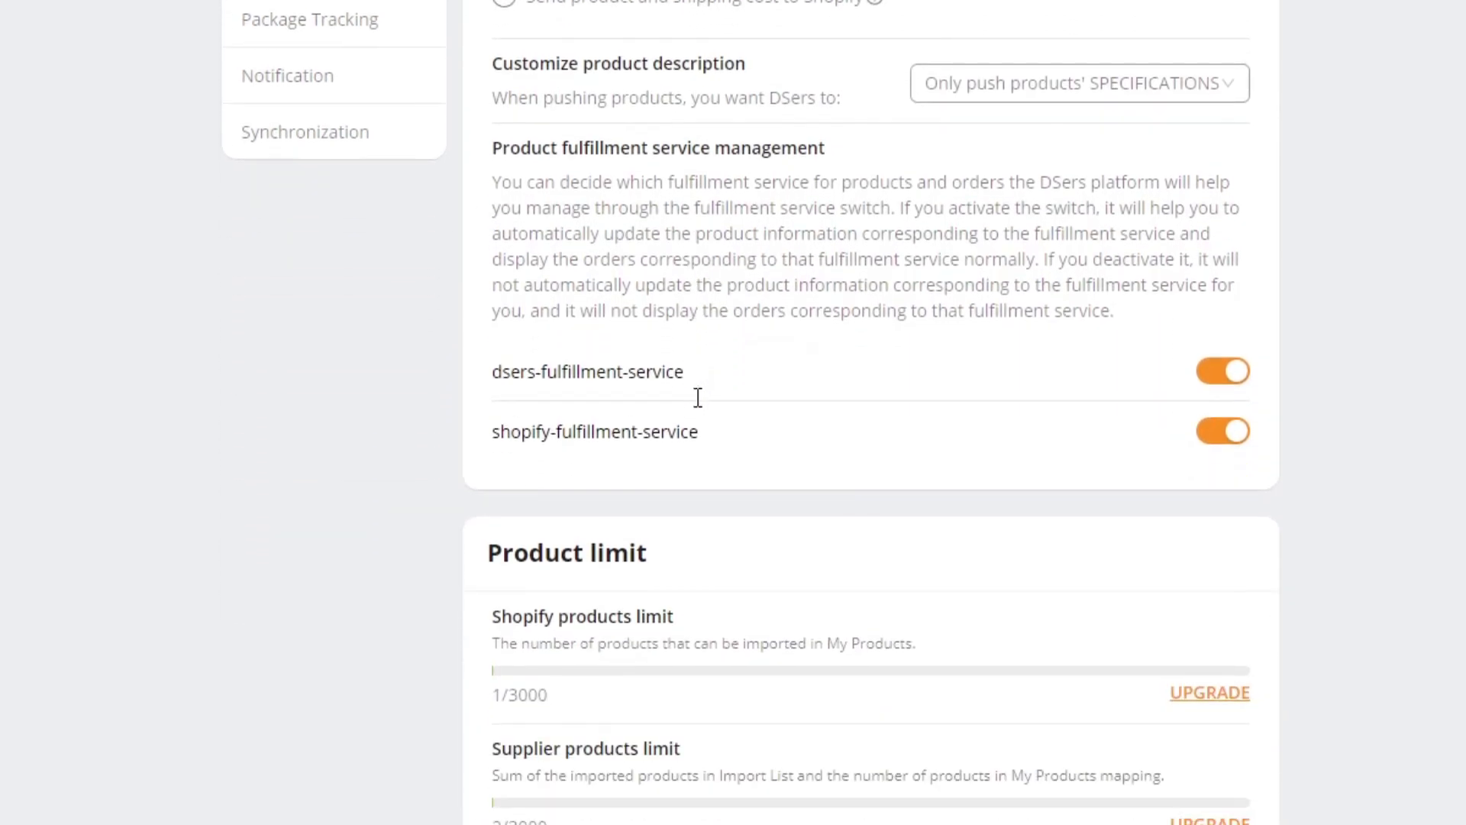
scroll(698, 397, "up", 7)
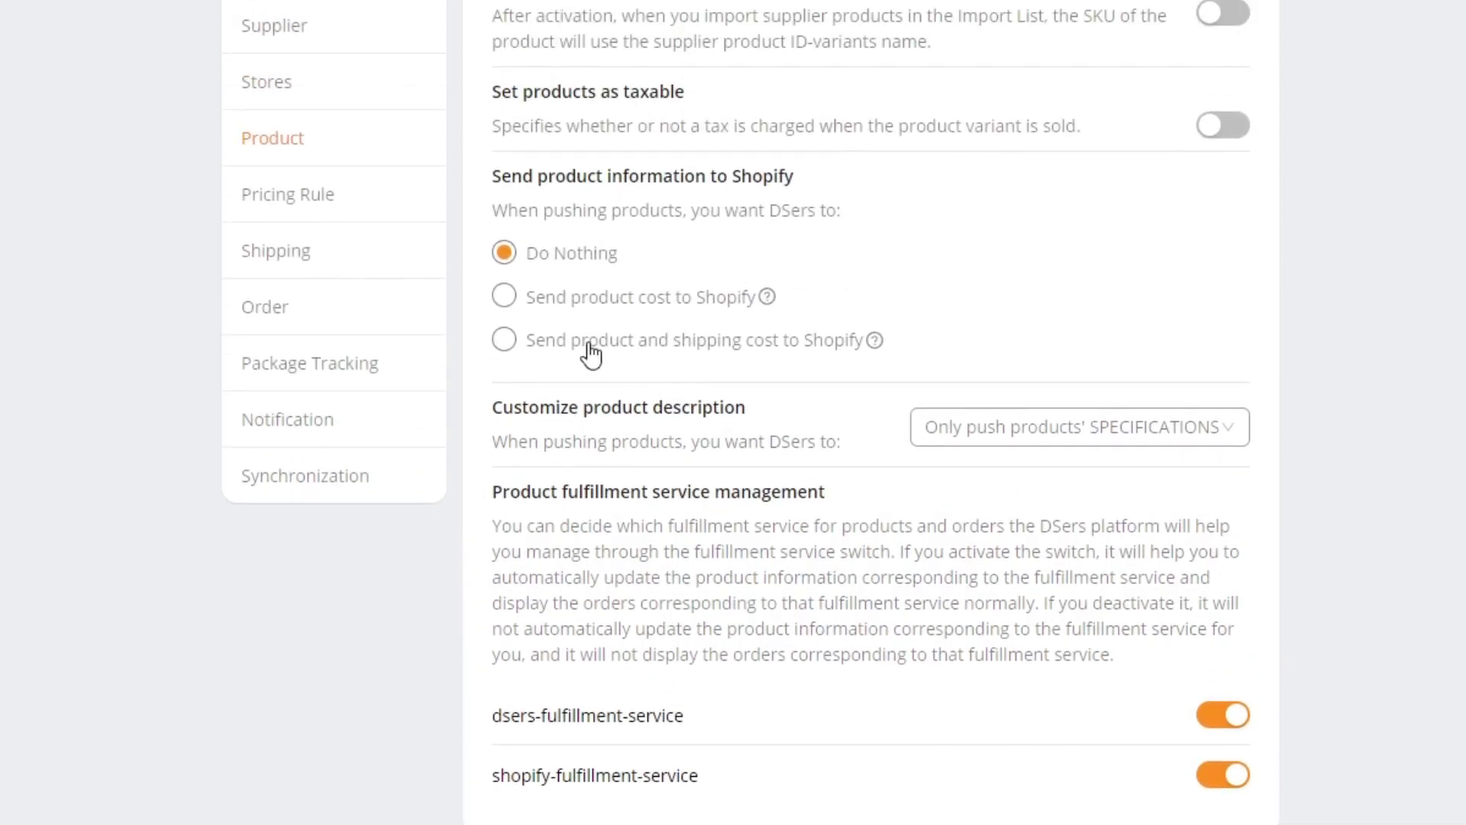
left_click(331, 325)
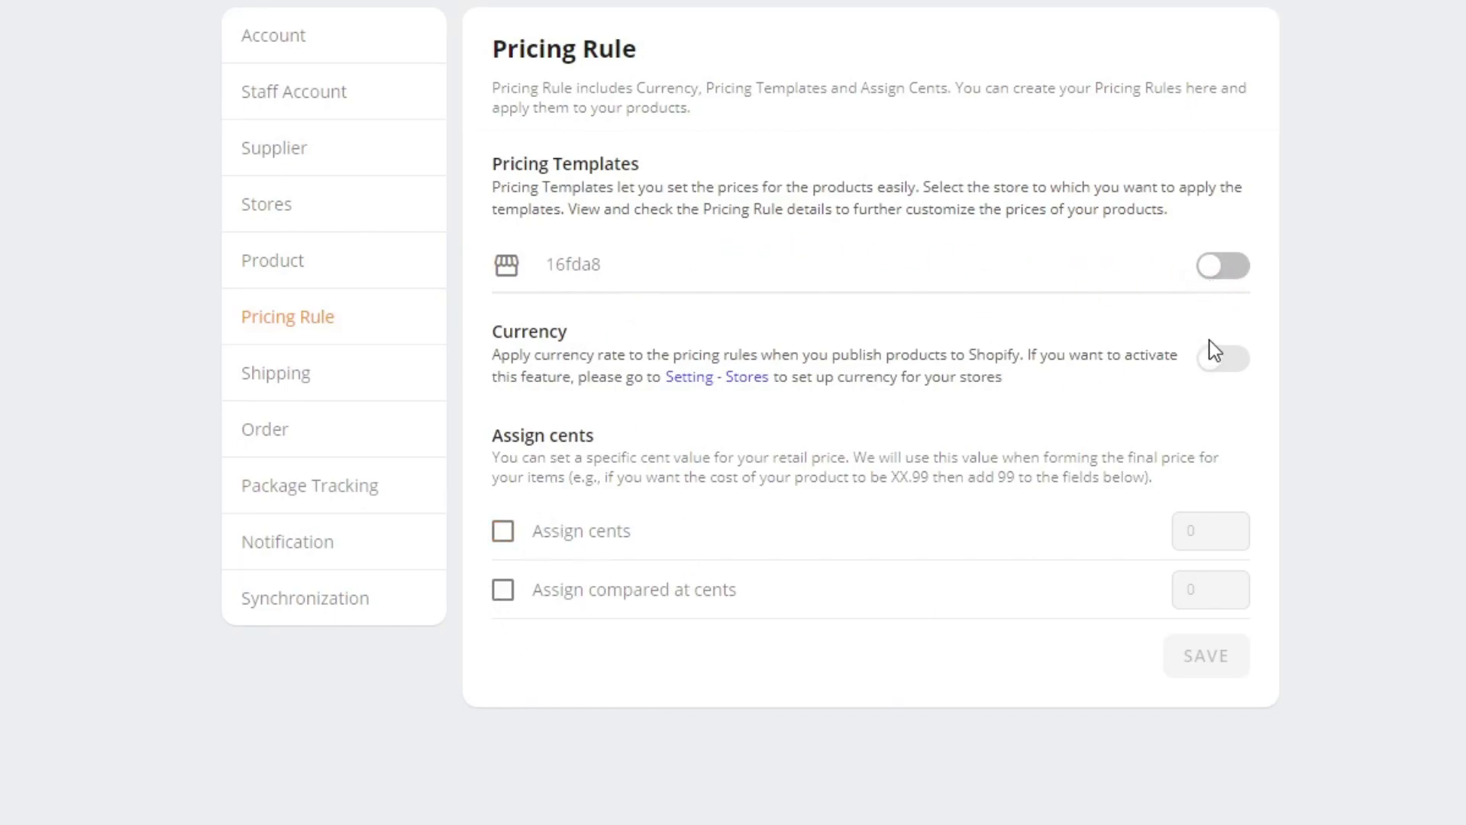
left_click(307, 388)
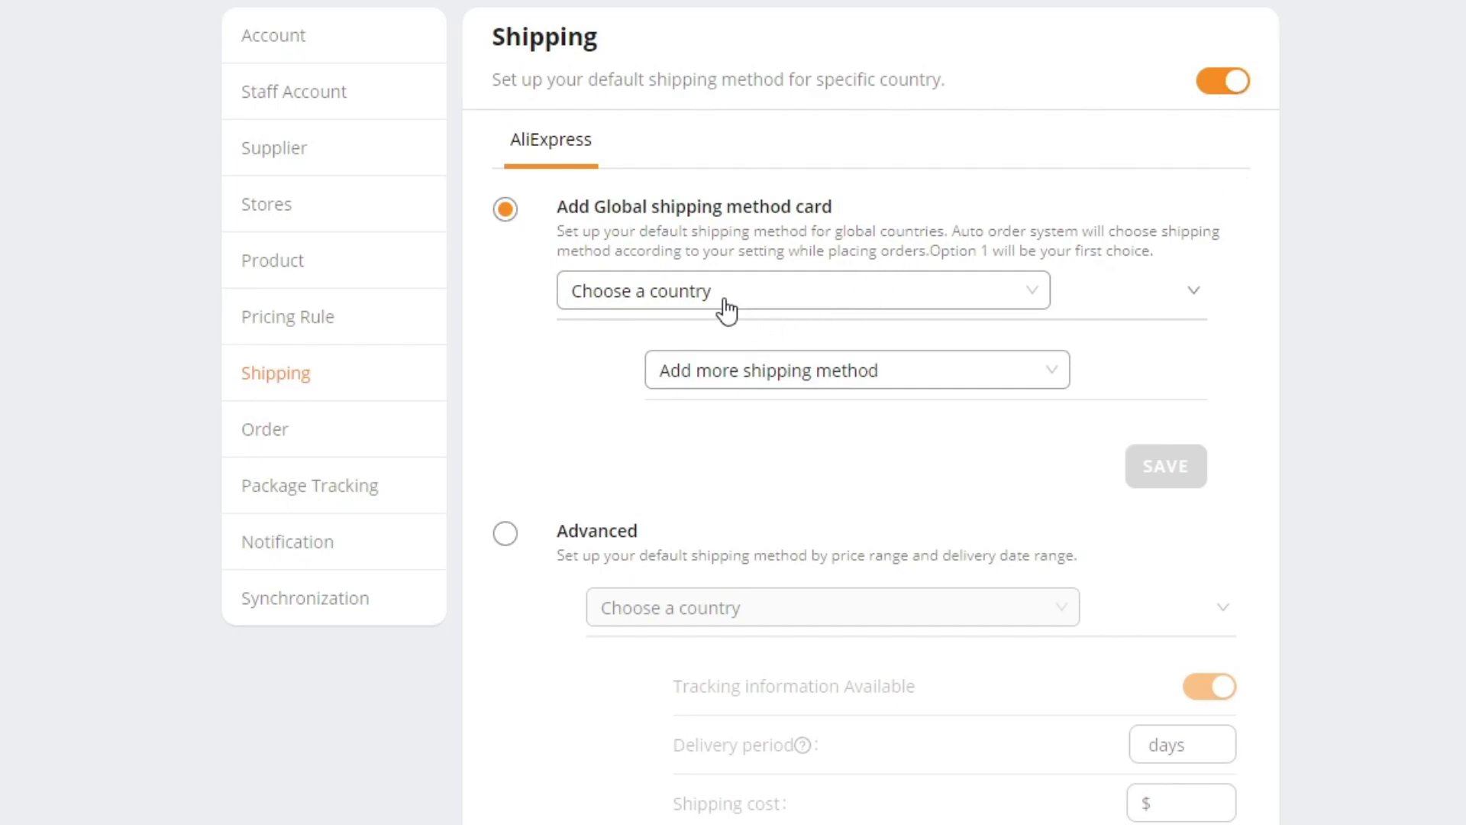
Scroll through the Order settings to review them
scroll(324, 197, "down", 5)
scroll(316, 217, "up", 2)
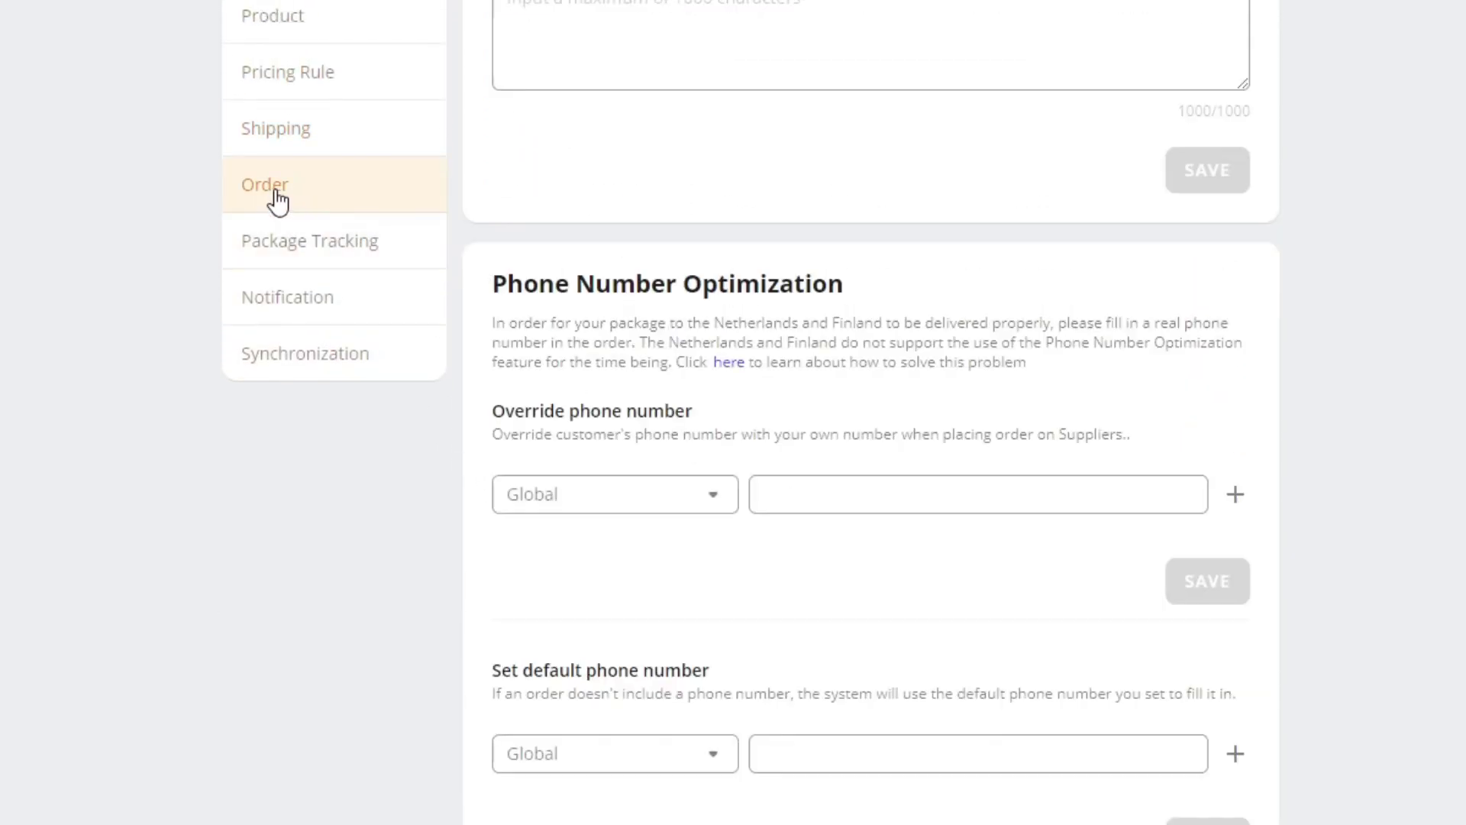
scroll(485, 343, "up", 5)
scroll(706, 459, "down", 3)
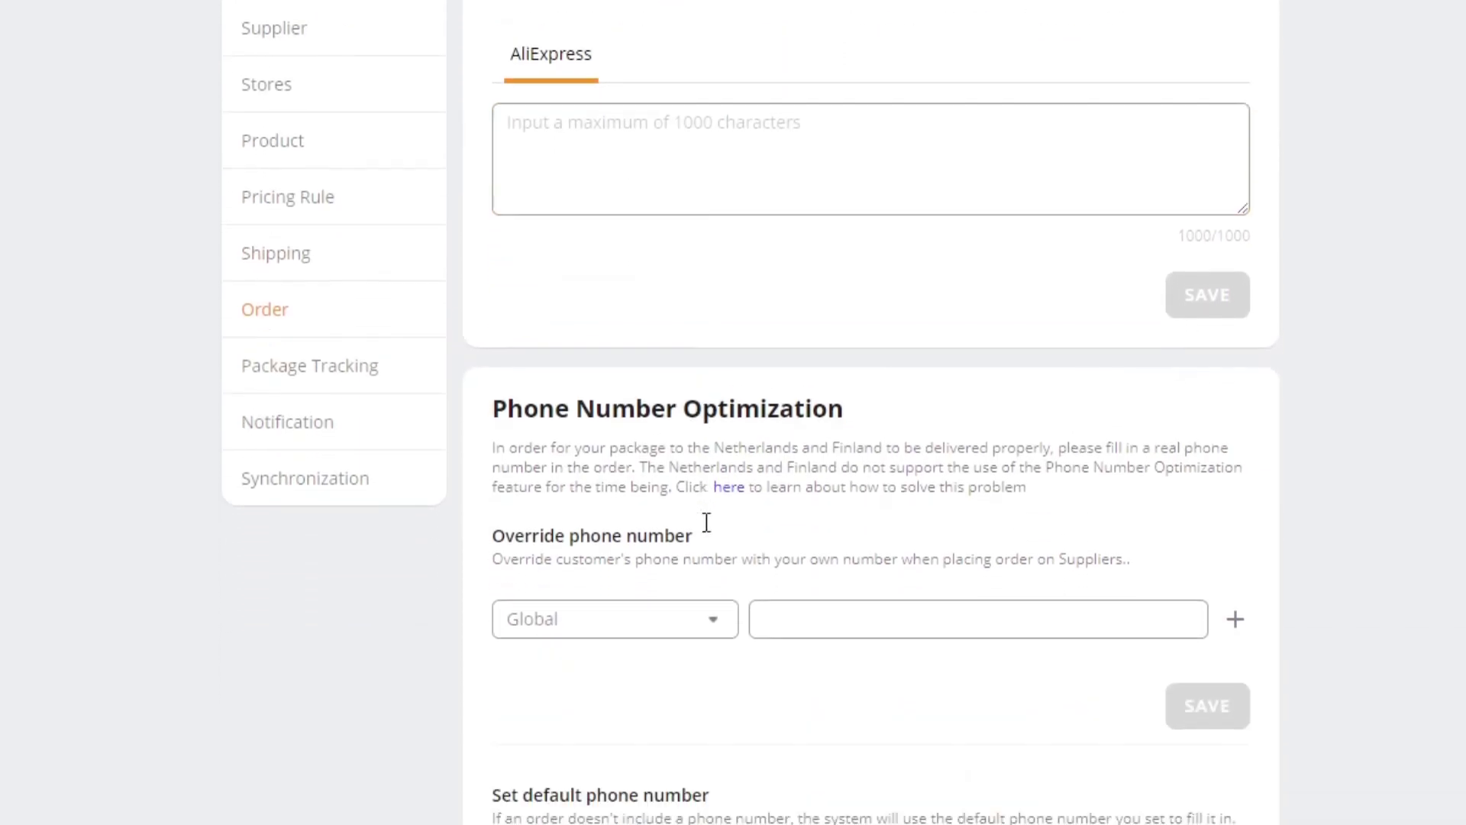
scroll(707, 523, "down", 2)
scroll(649, 524, "down", 3)
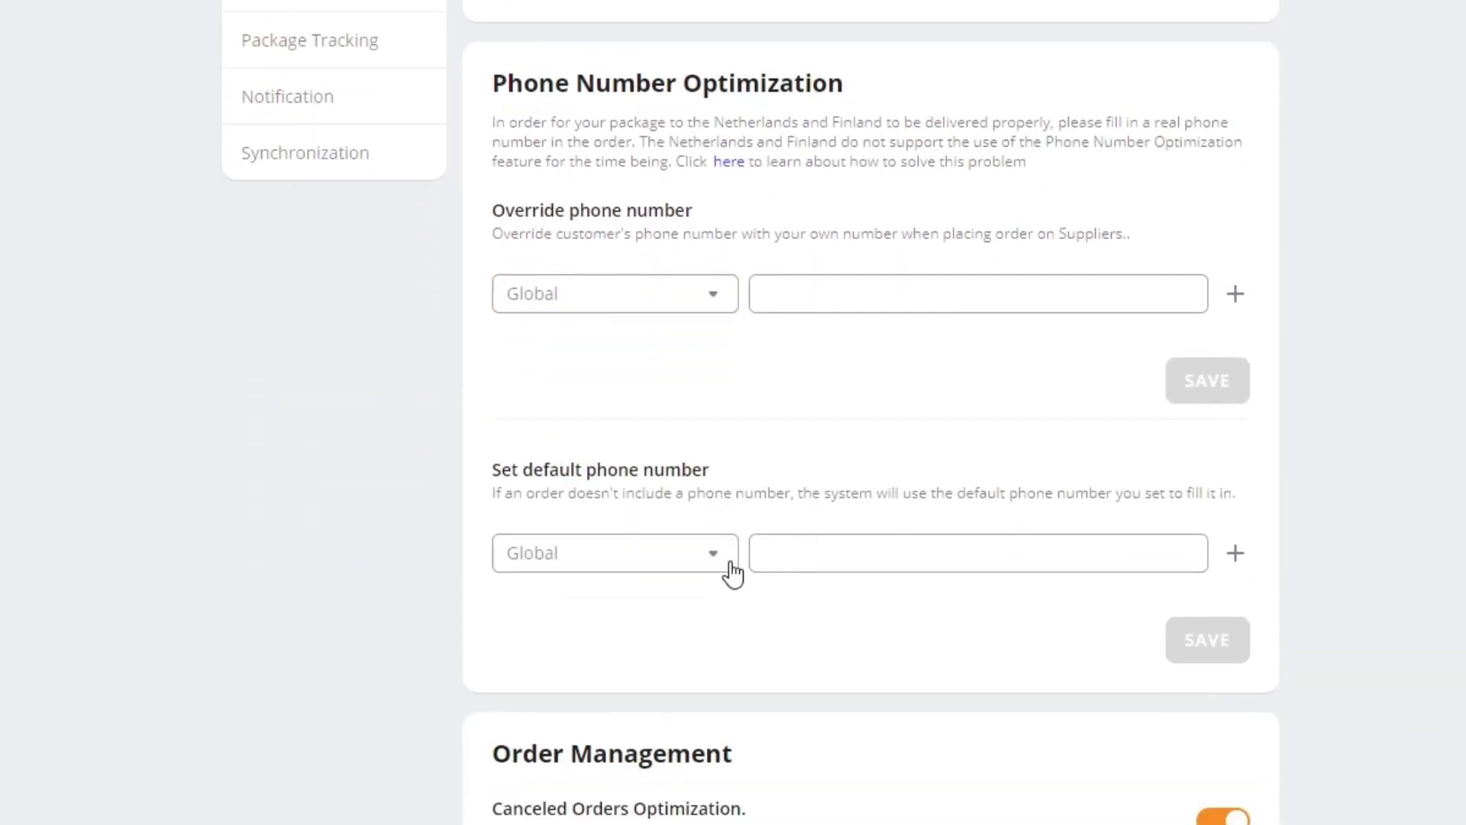
scroll(741, 566, "down", 2)
scroll(746, 560, "up", 5)
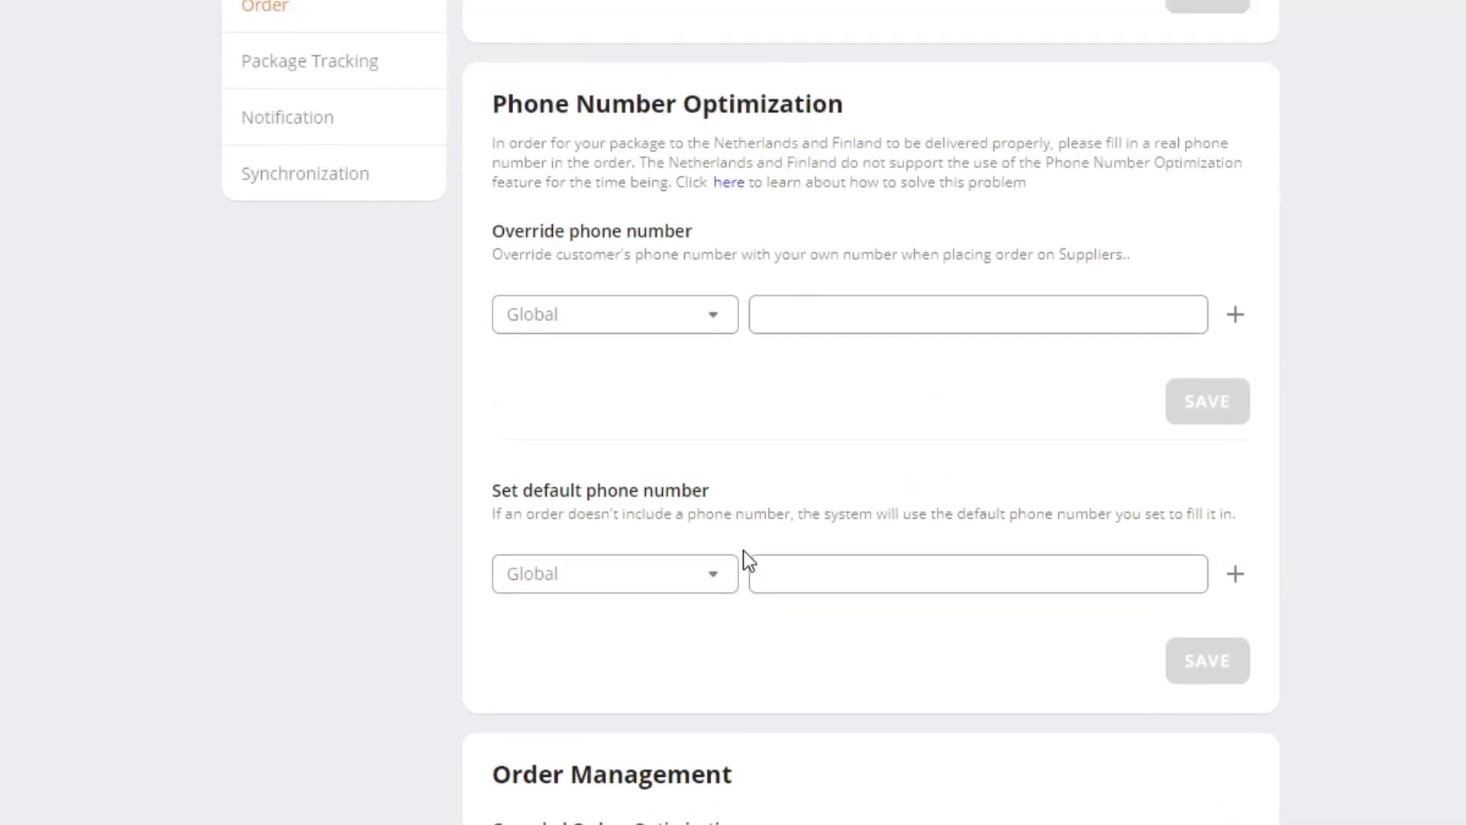
scroll(419, 301, "up", 3)
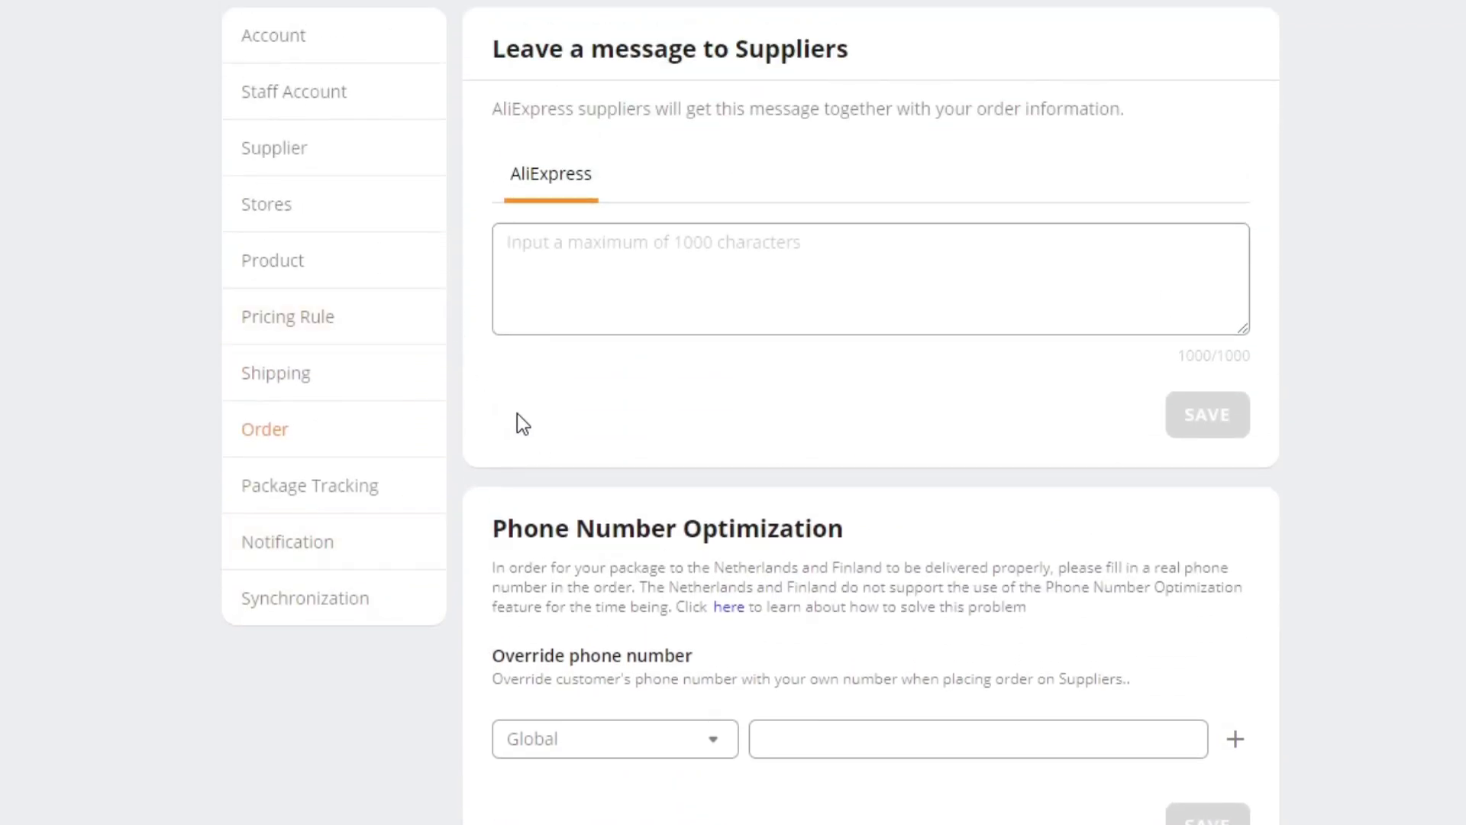
View the Package Tracking, Notification and Synchronization settings
left_click(369, 504)
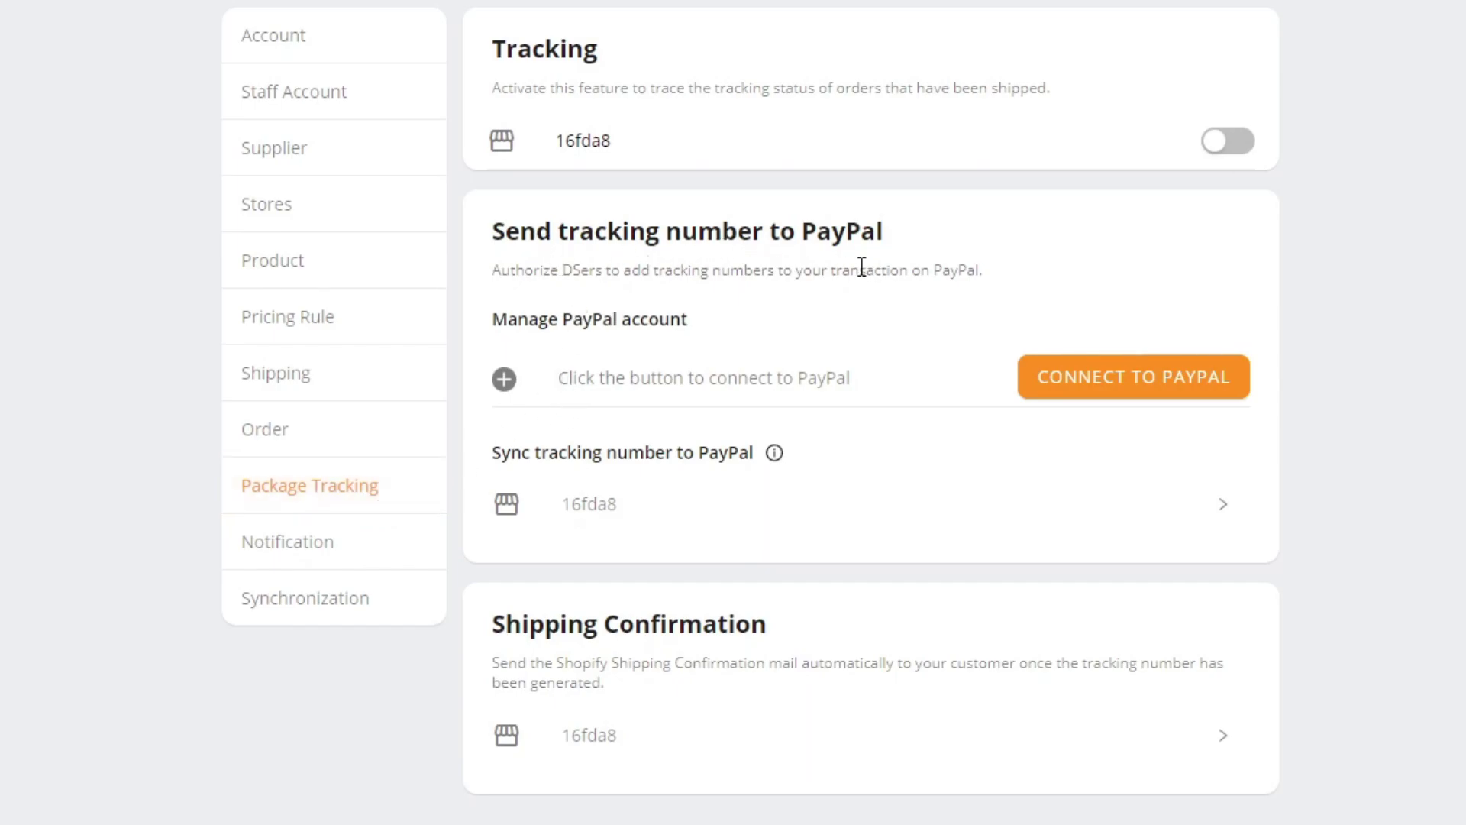
scroll(860, 265, "up", 2)
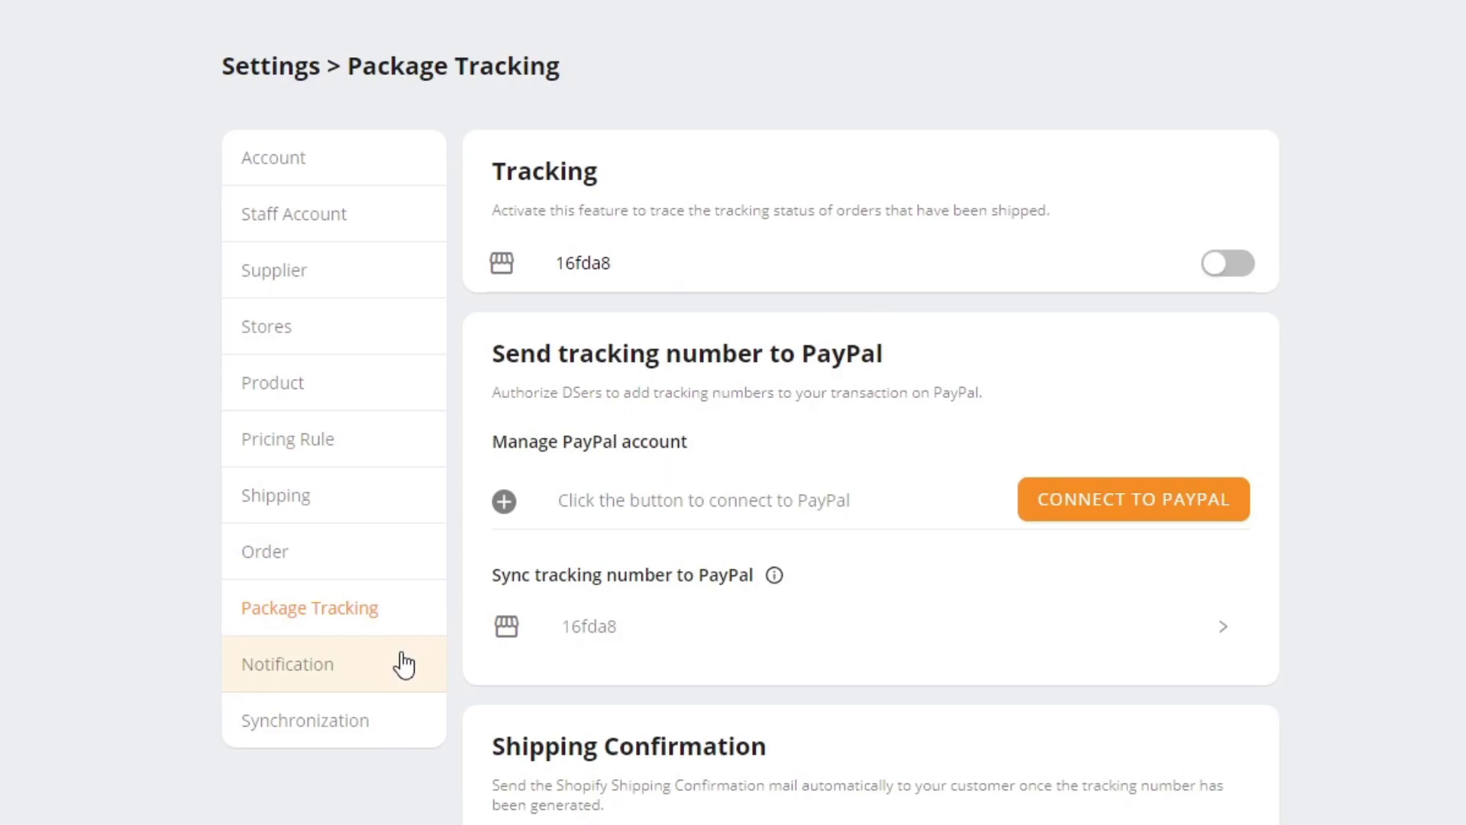
left_click(386, 682)
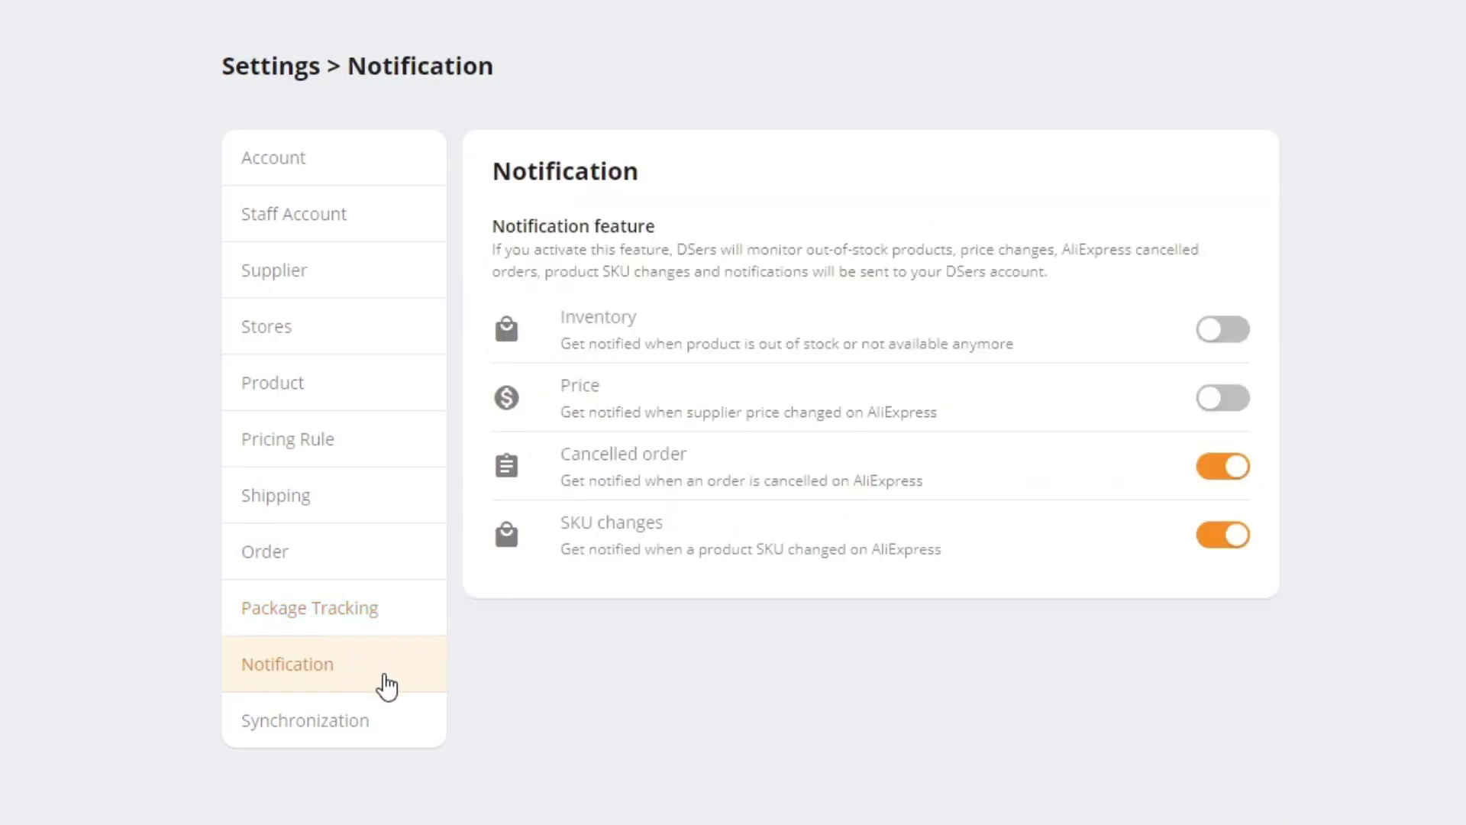
left_click(370, 750)
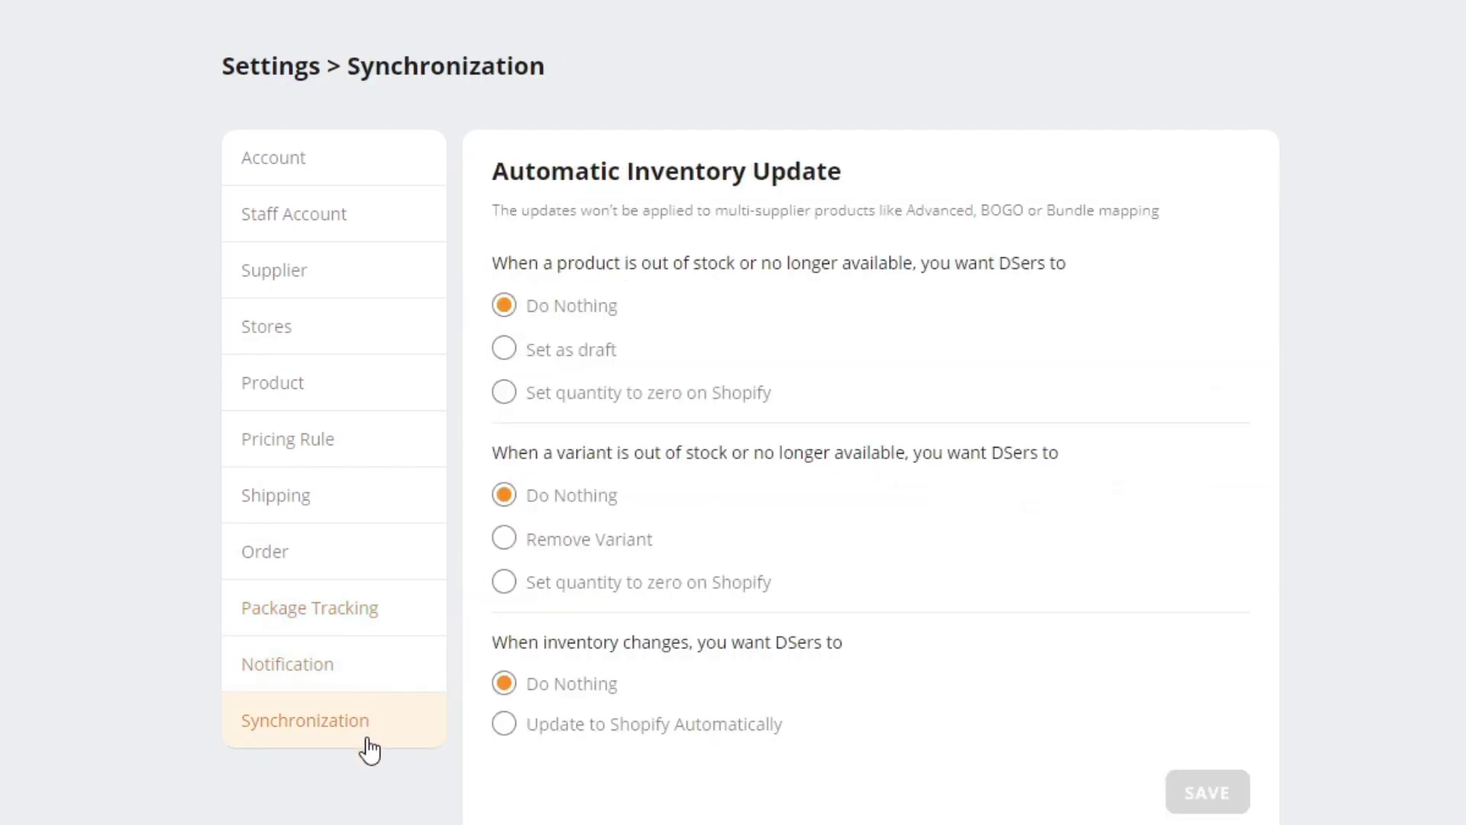
scroll(458, 592, "down", 5)
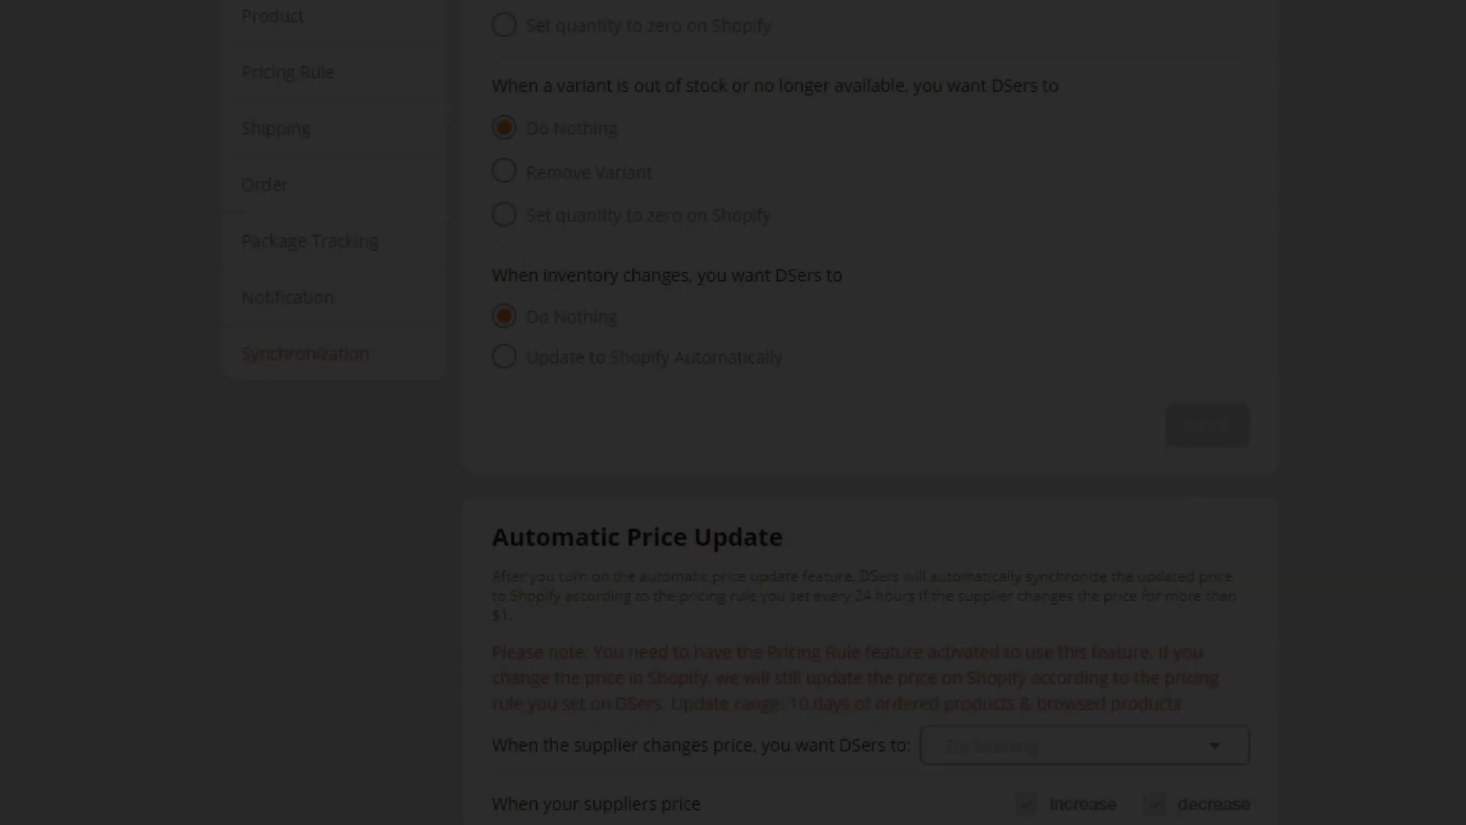